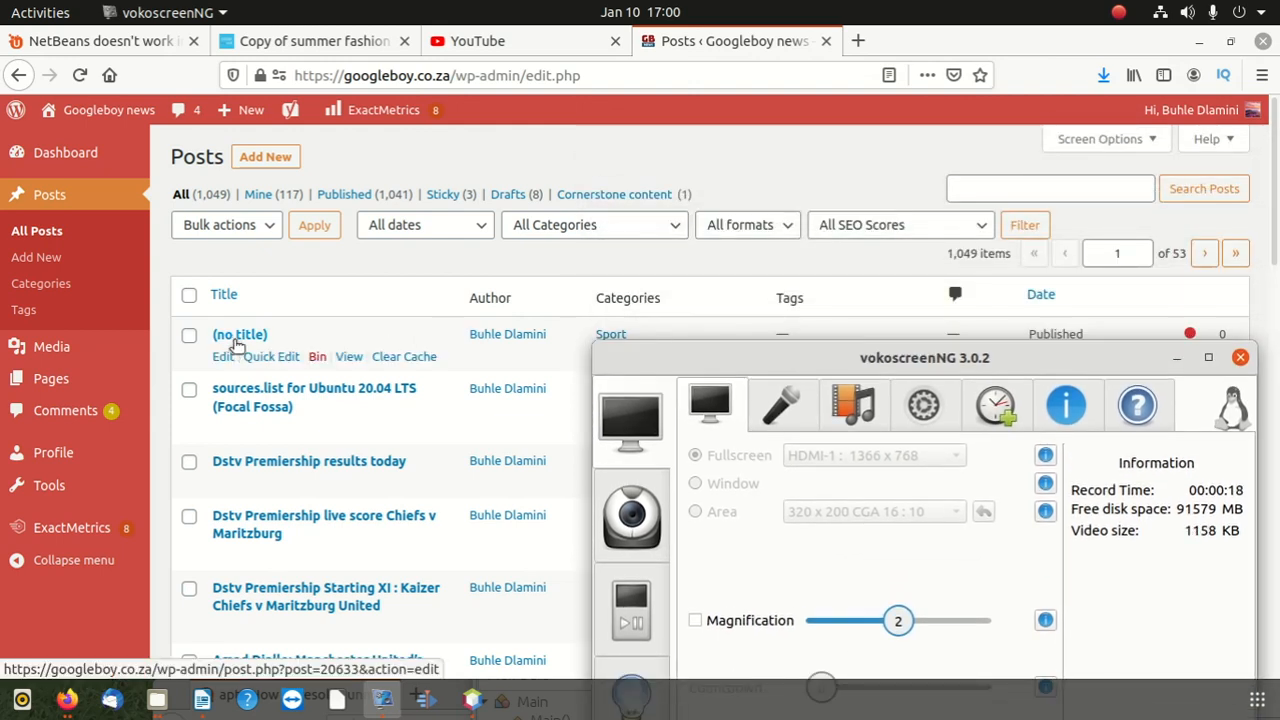
# Open the untitled Sport post at the start of the list for editing.
pyautogui.click(229, 358)
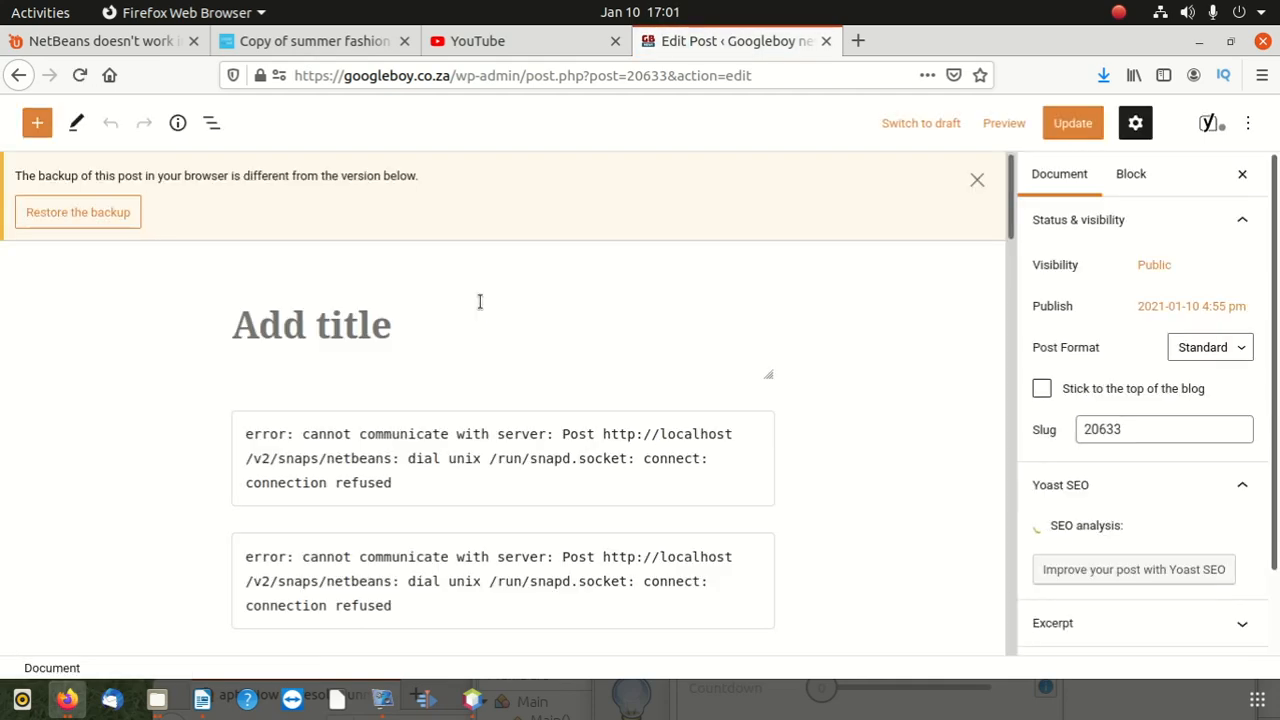
# Try to paste the copied error text into the post's title.
pyautogui.rightClick(378, 332)
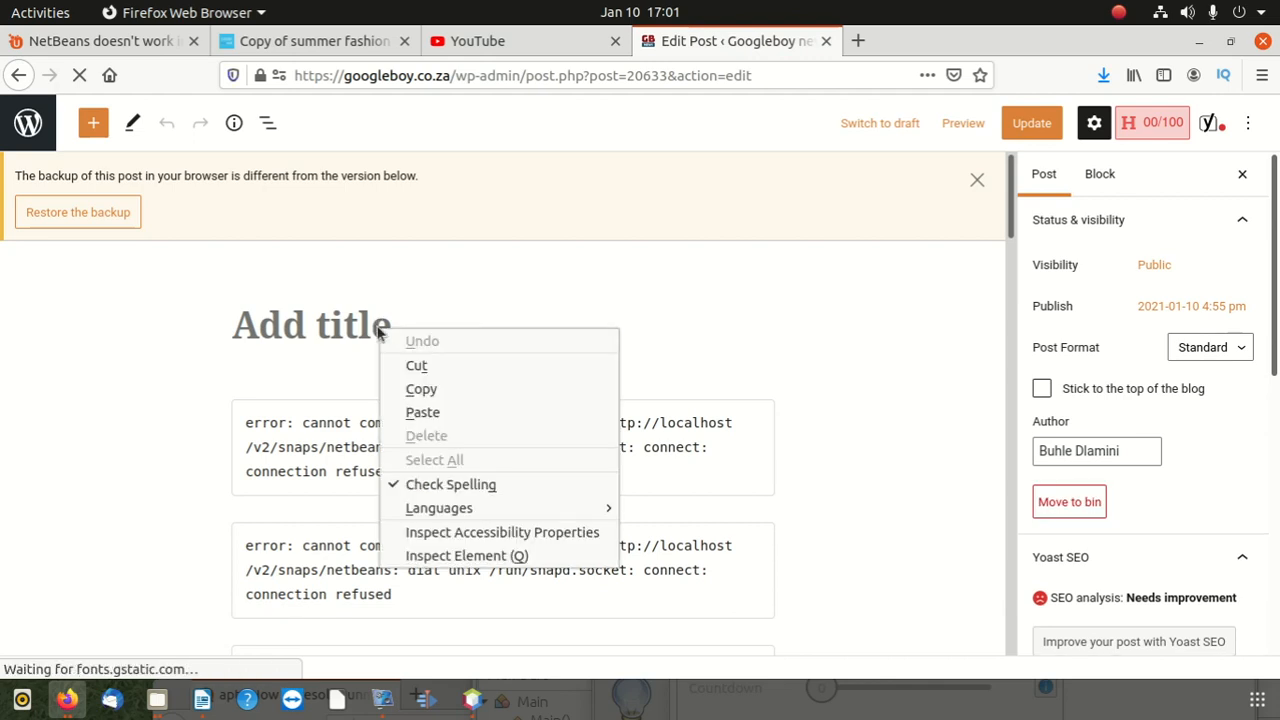
pyautogui.click(420, 412)
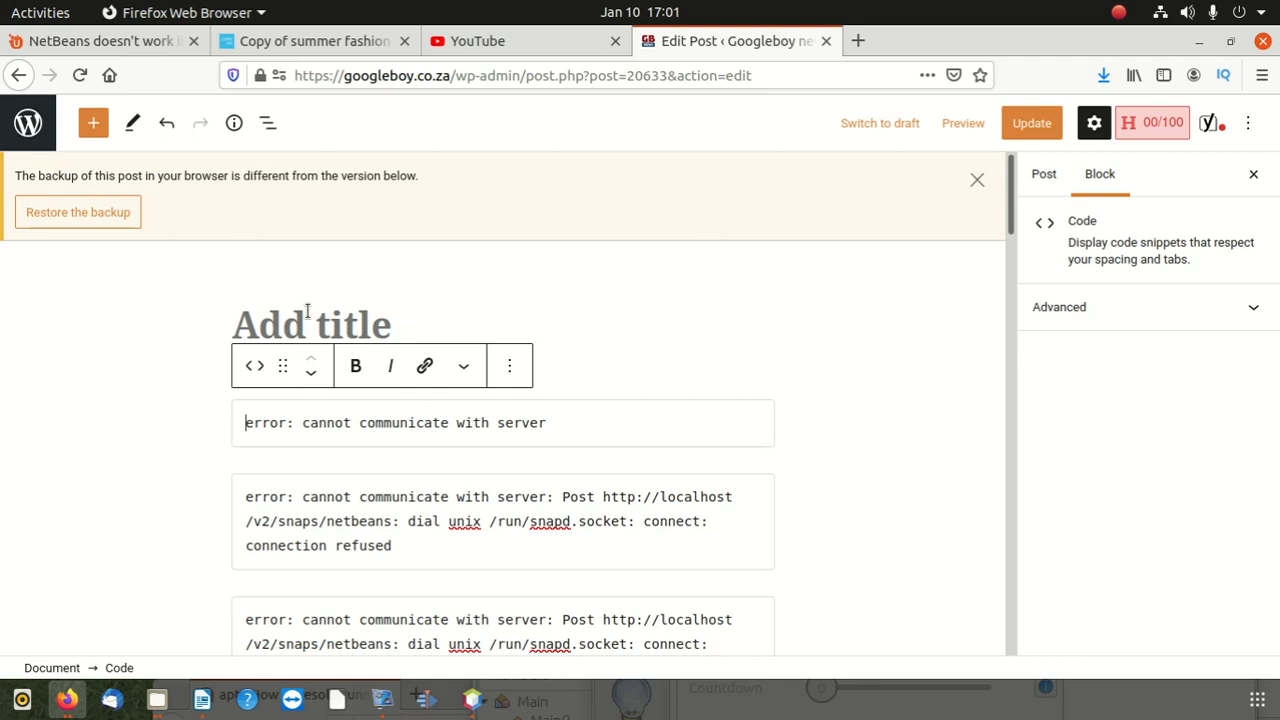
pyautogui.click(340, 318)
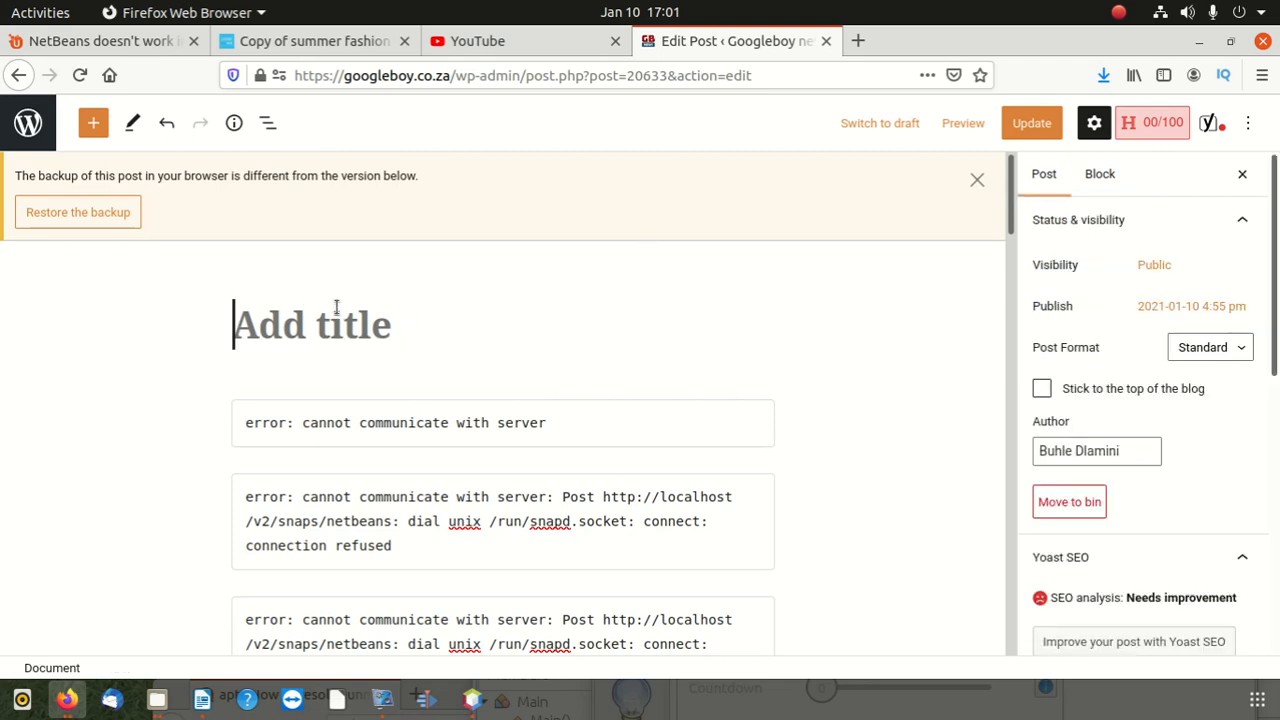
pyautogui.rightClick(339, 312)
pyautogui.click(384, 392)
pyautogui.click(351, 308)
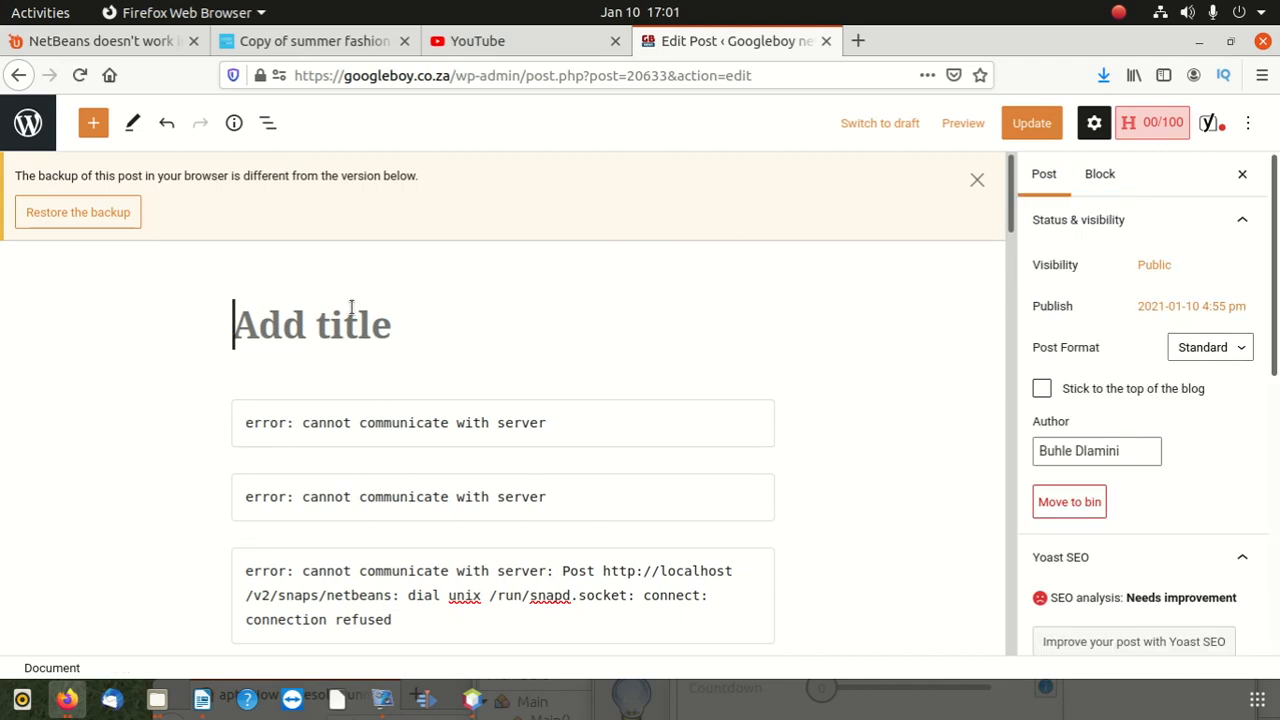
pyautogui.write('juju')
pyautogui.press('BackSpace')
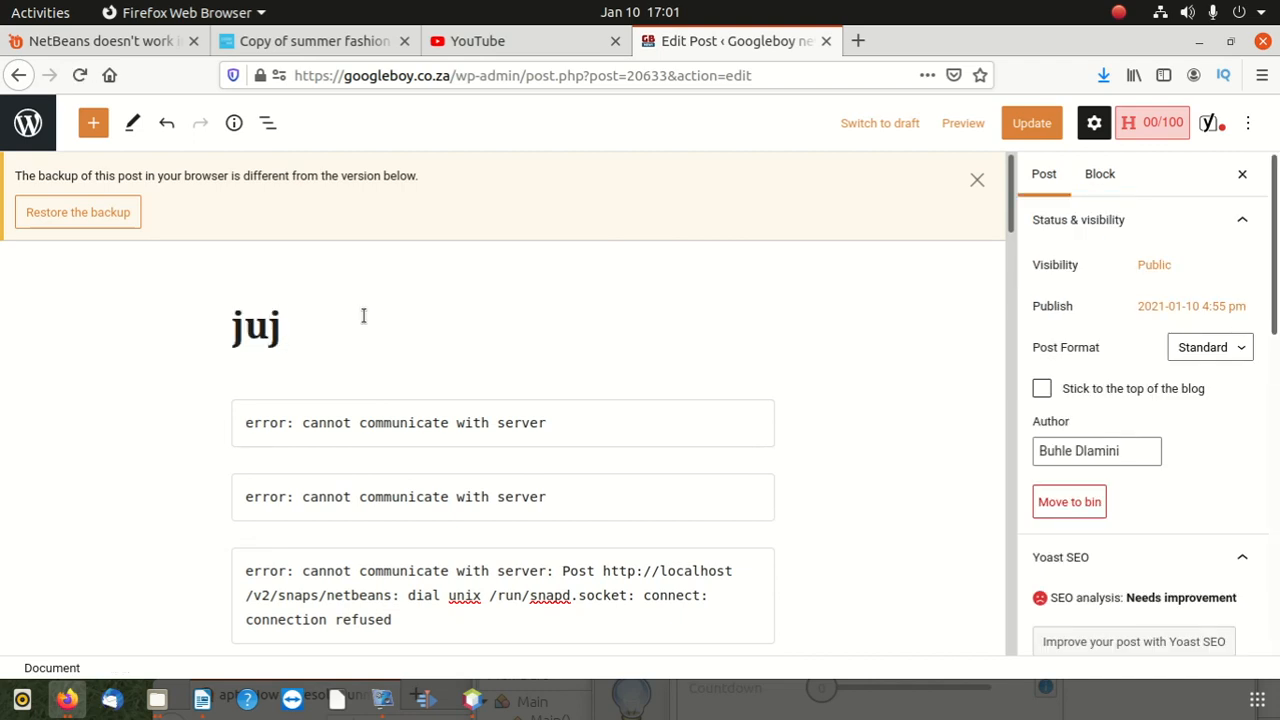
pyautogui.click(420, 417)
pyautogui.click(651, 326)
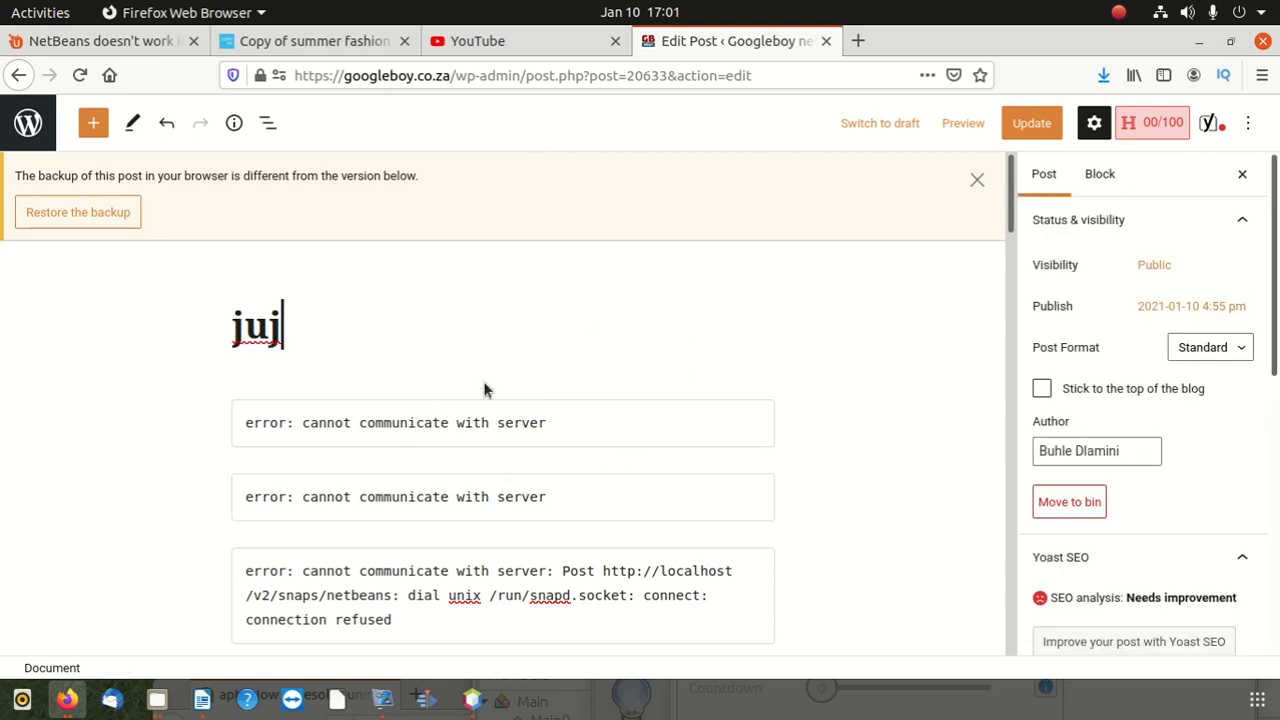
pyautogui.press('BackSpace')
pyautogui.press('BackSpace')
pyautogui.press('BackSpace')
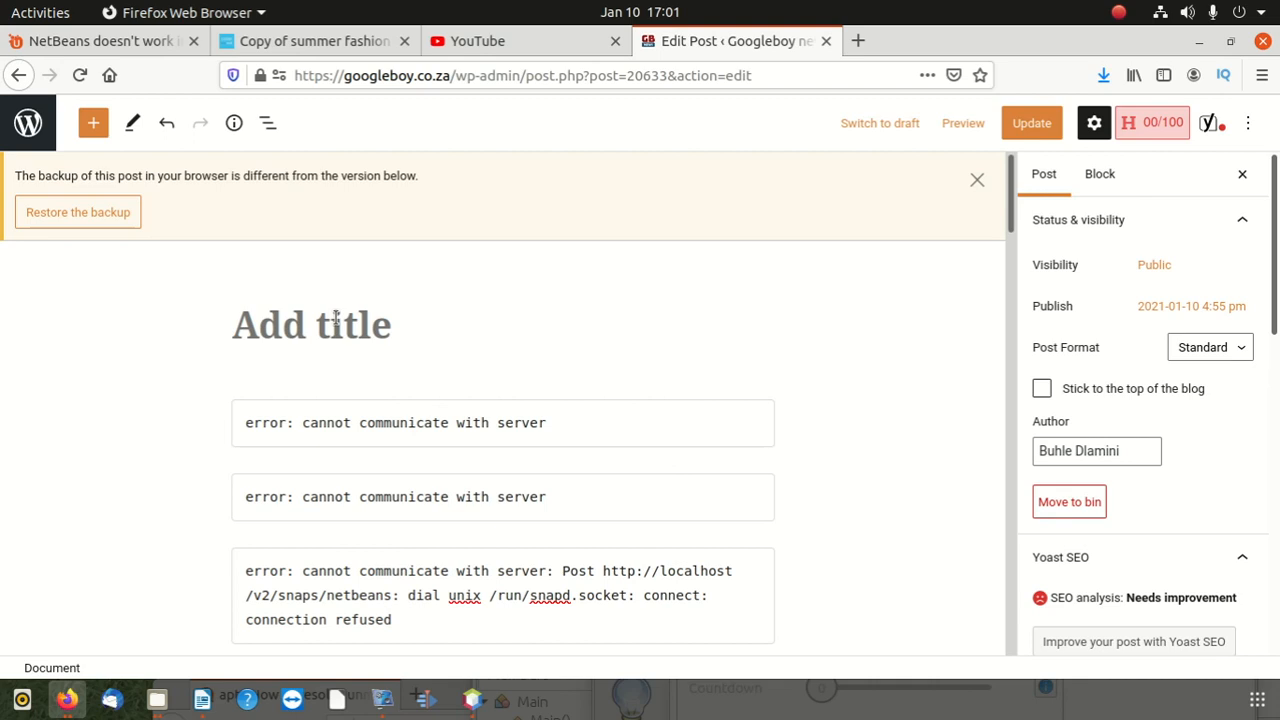
# Title the post "Error: cannot communicate with server" and update it.
pyautogui.write('Err')
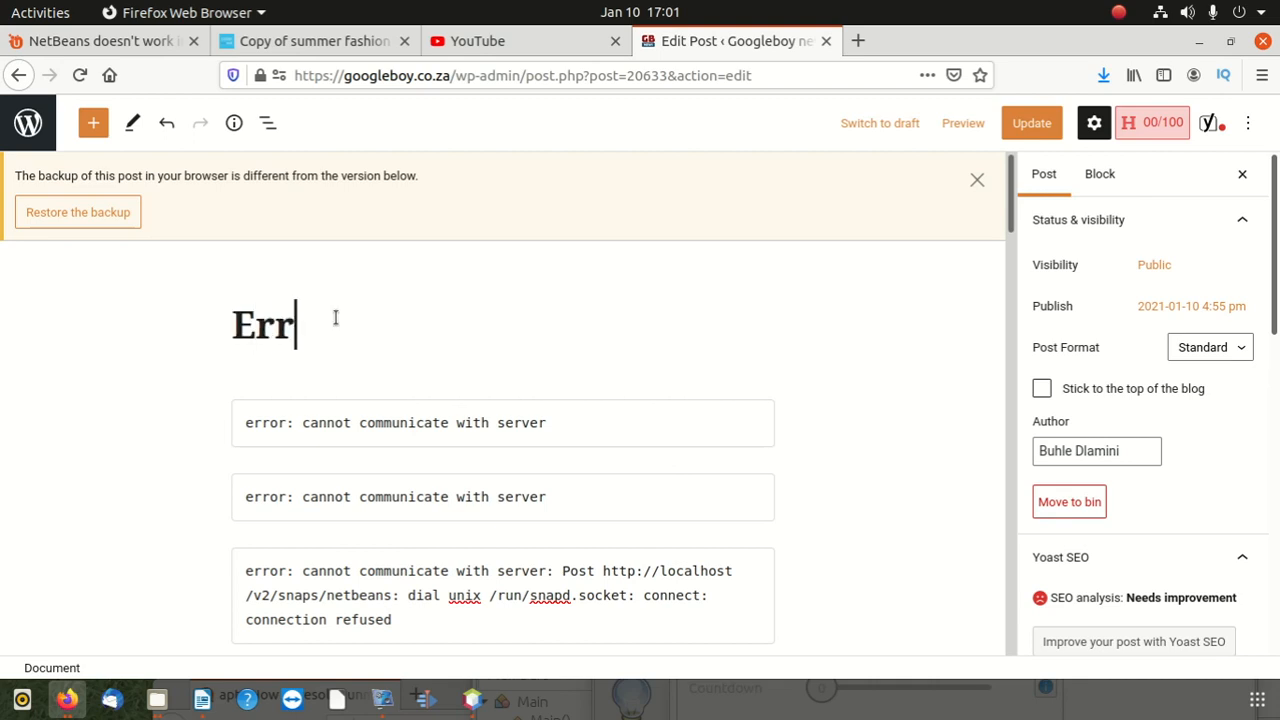
pyautogui.write('or: caa')
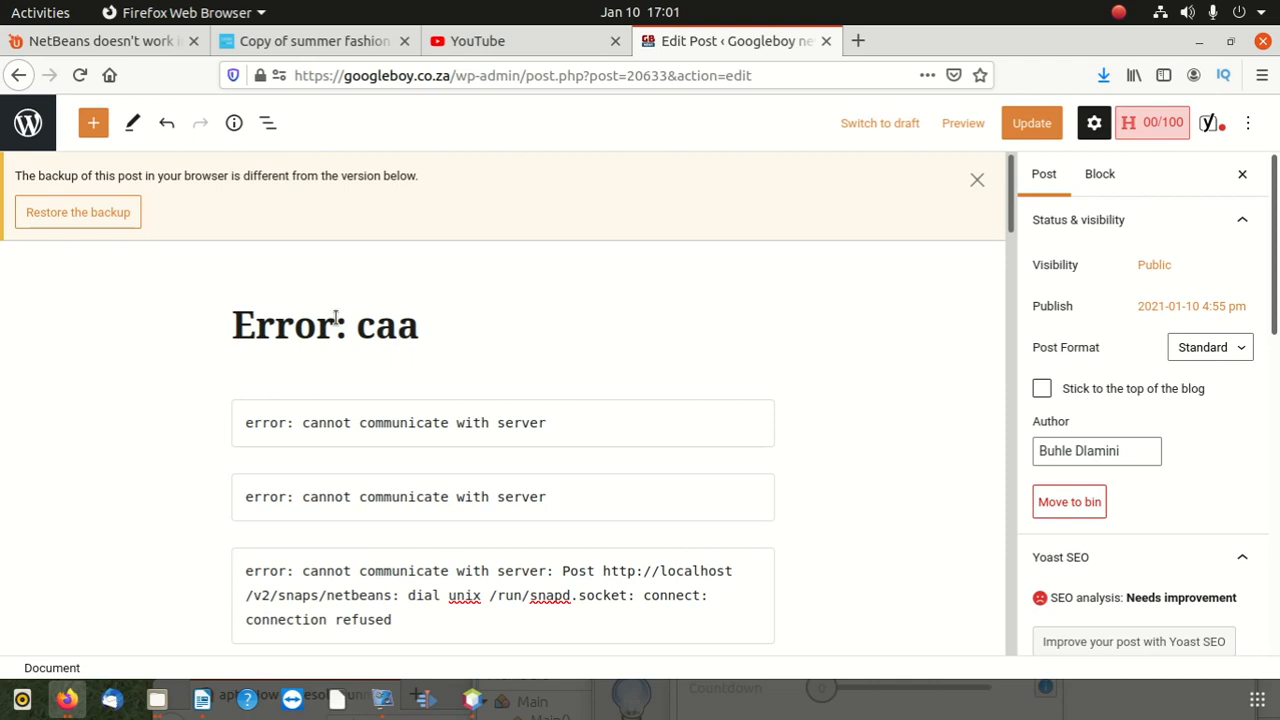
pyautogui.press('BackSpace')
pyautogui.press('BackSpace')
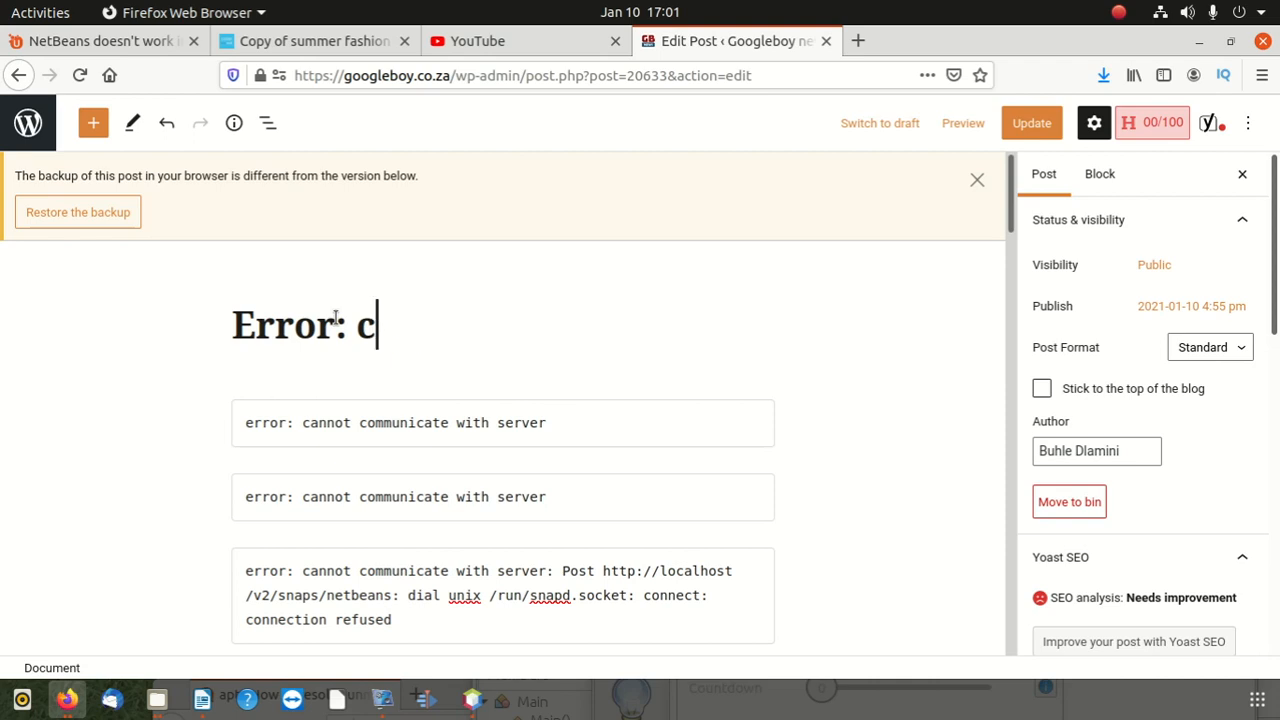
pyautogui.write('a')
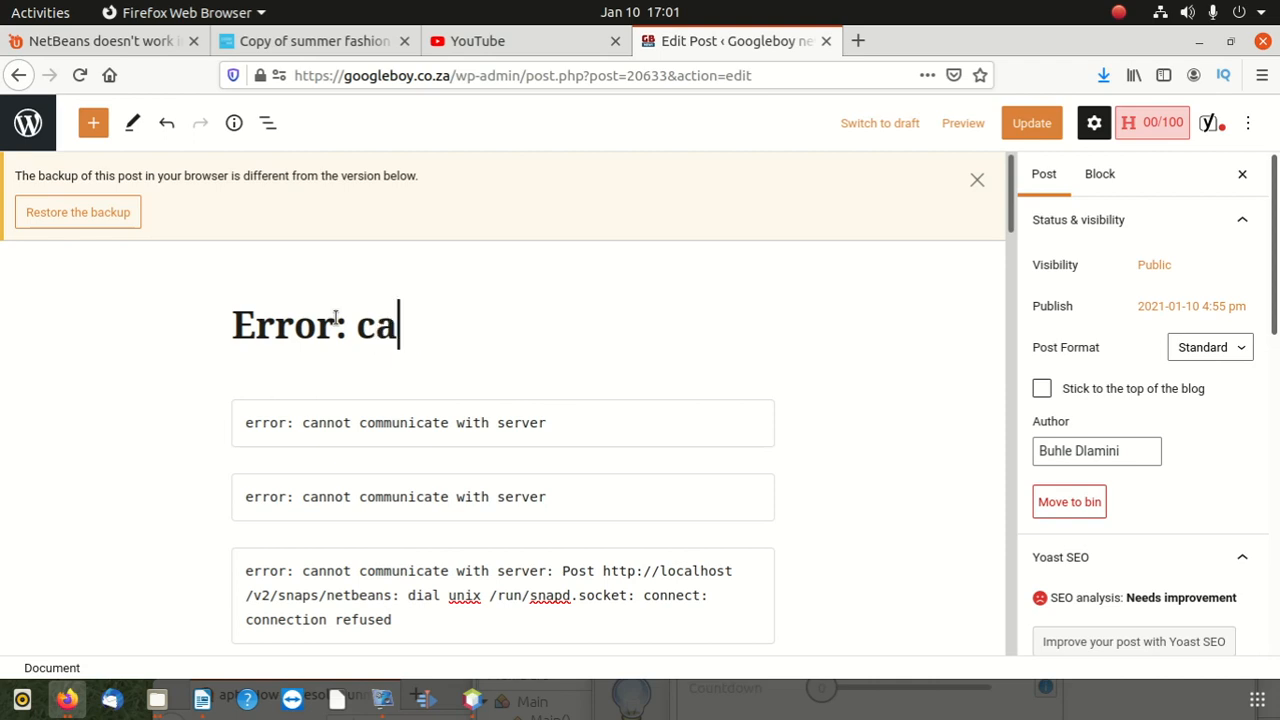
pyautogui.write('nnot ')
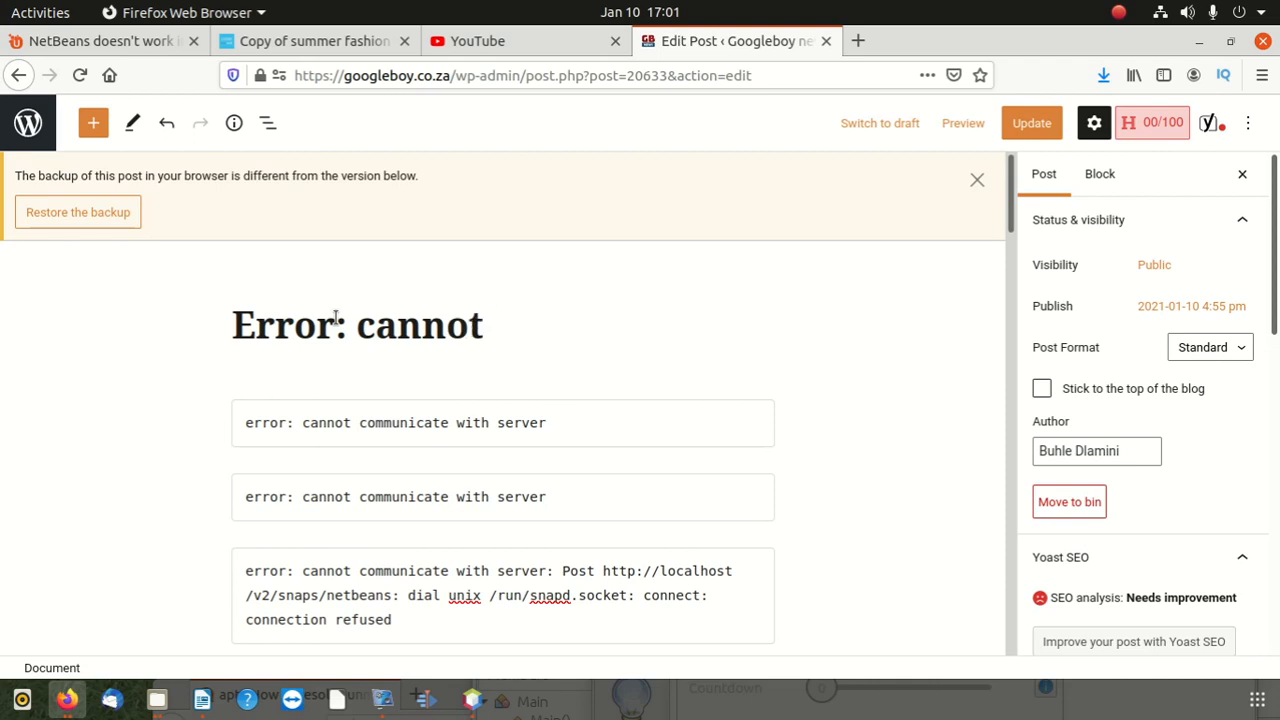
pyautogui.write('commu')
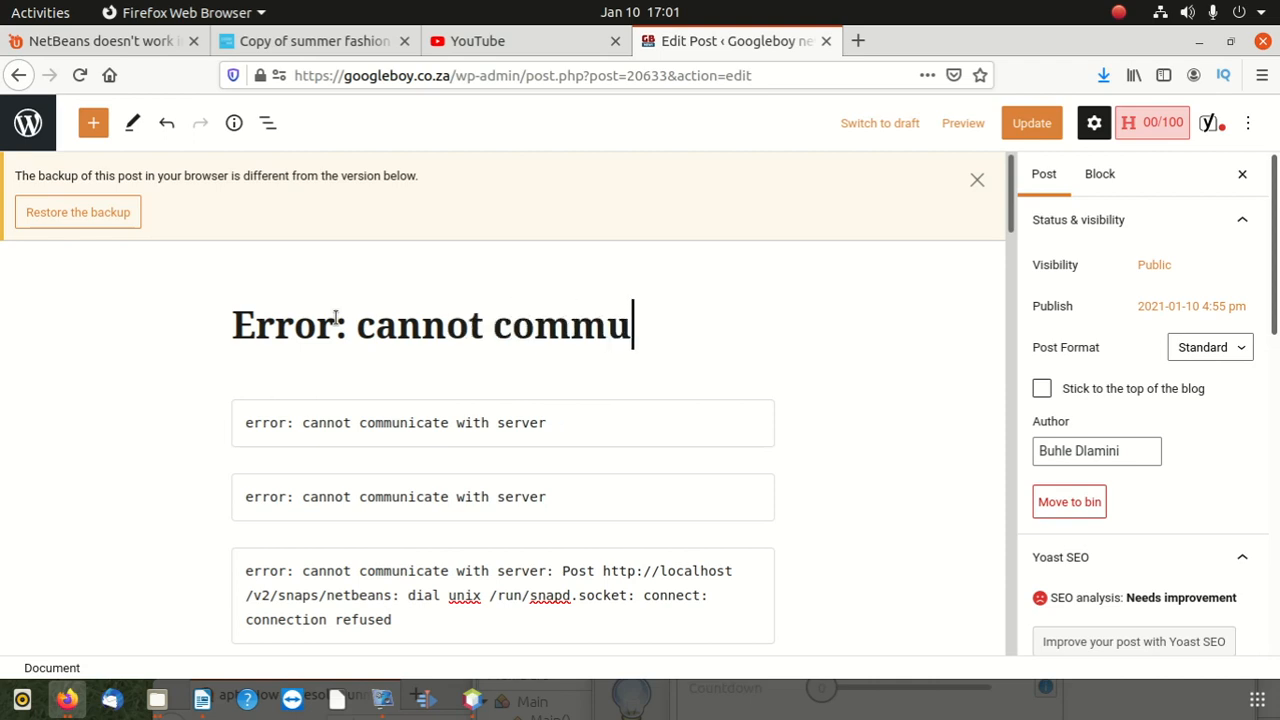
pyautogui.write('nicate')
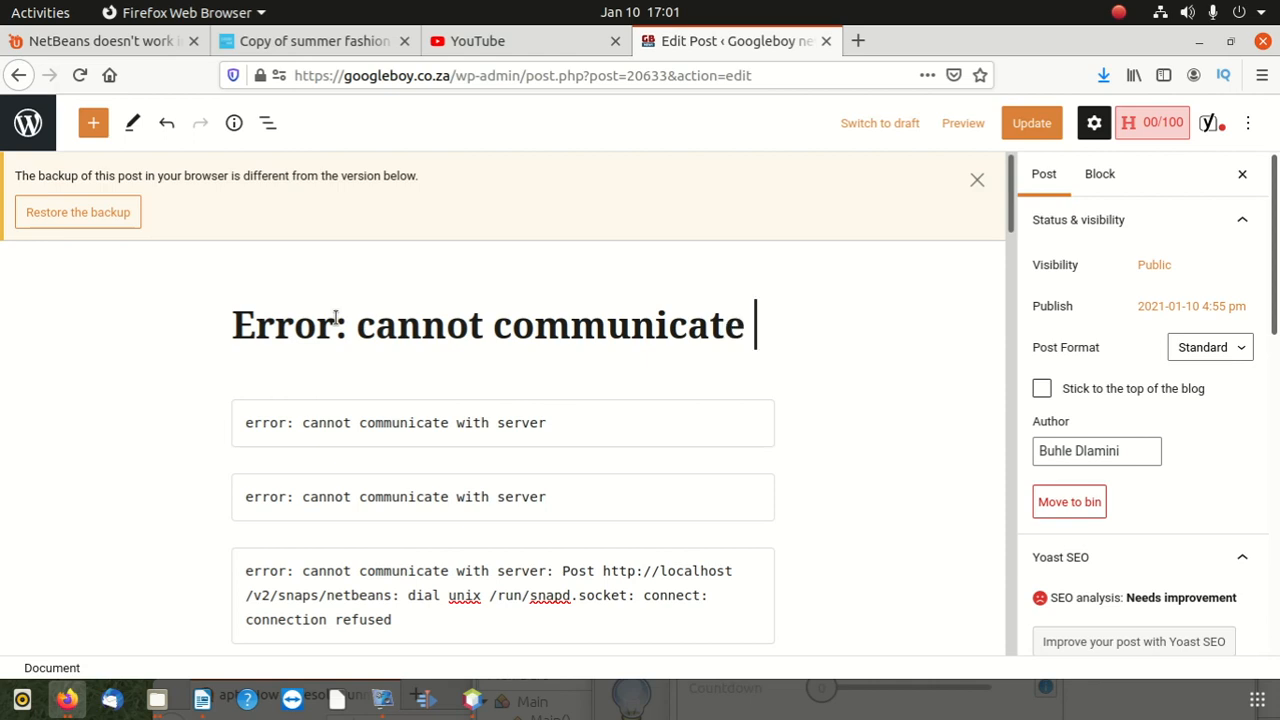
pyautogui.write(' with server')
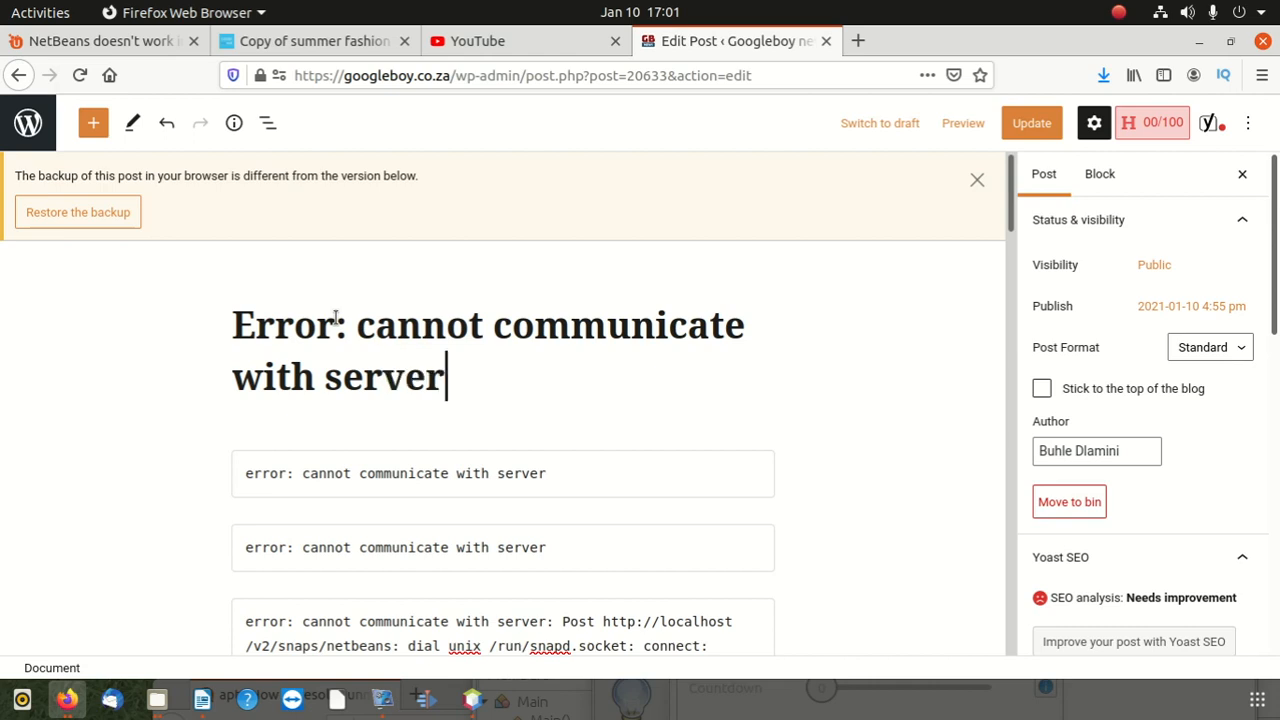
pyautogui.click(1030, 122)
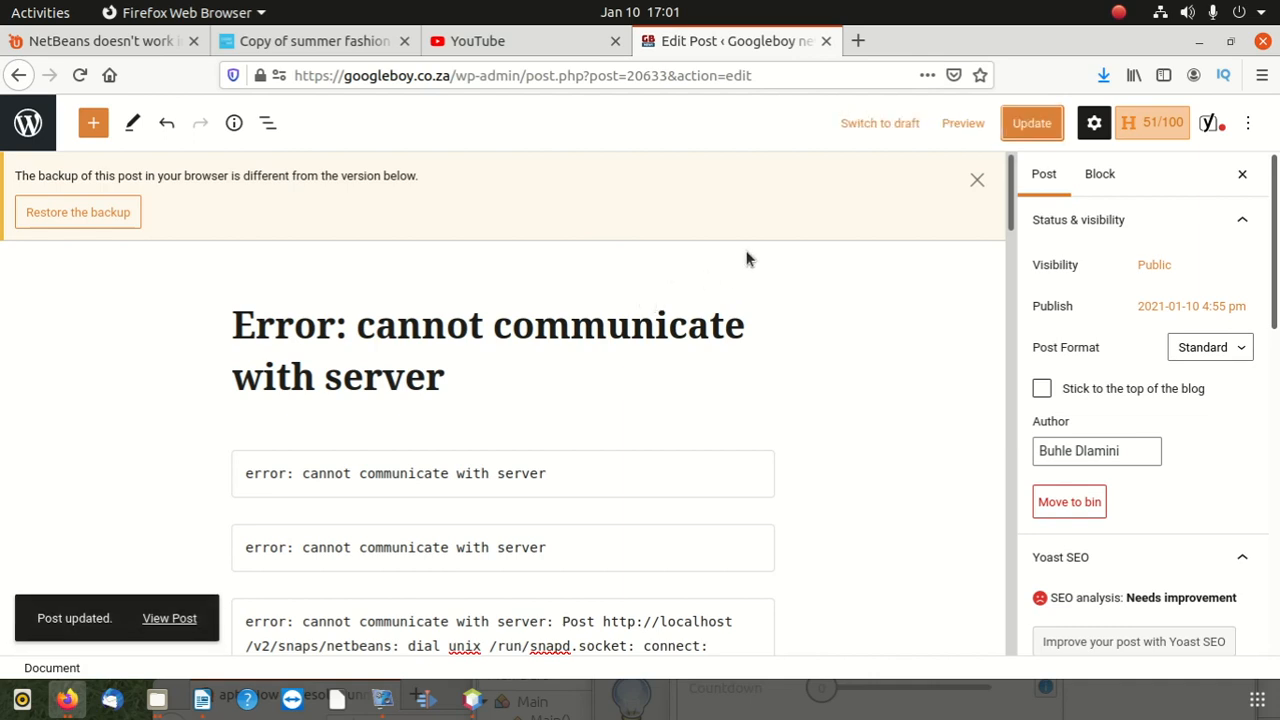
# Remove the two short code blocks reading "error: cannot communicate with server" directly below the title.
pyautogui.scroll(-5, 365, 350)
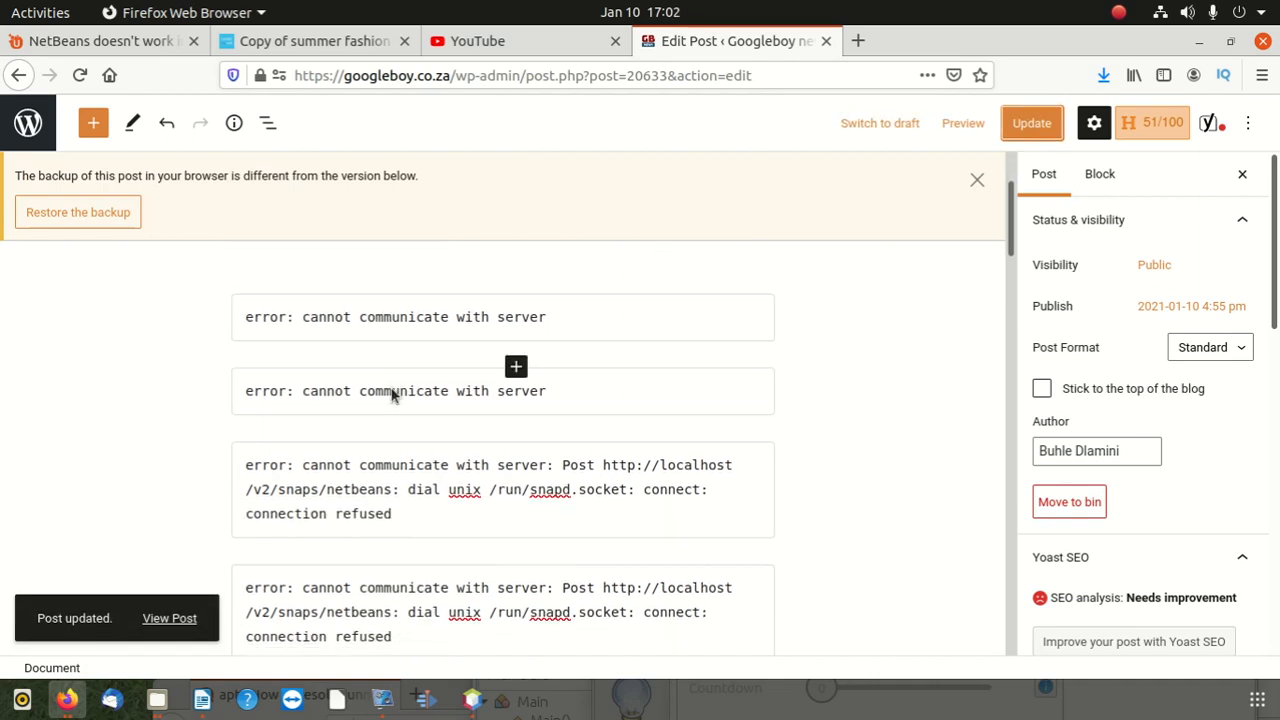
pyautogui.scroll(2, 763, 329)
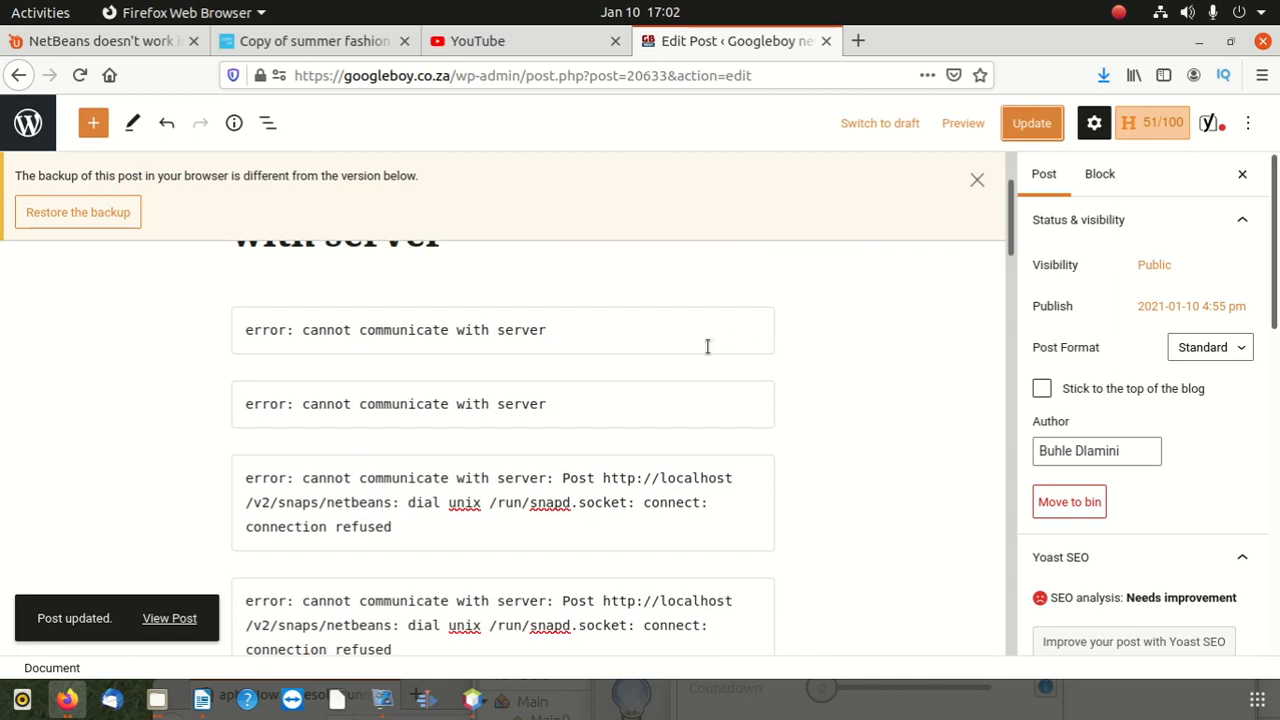
pyautogui.scroll(3, 691, 360)
pyautogui.click(727, 469)
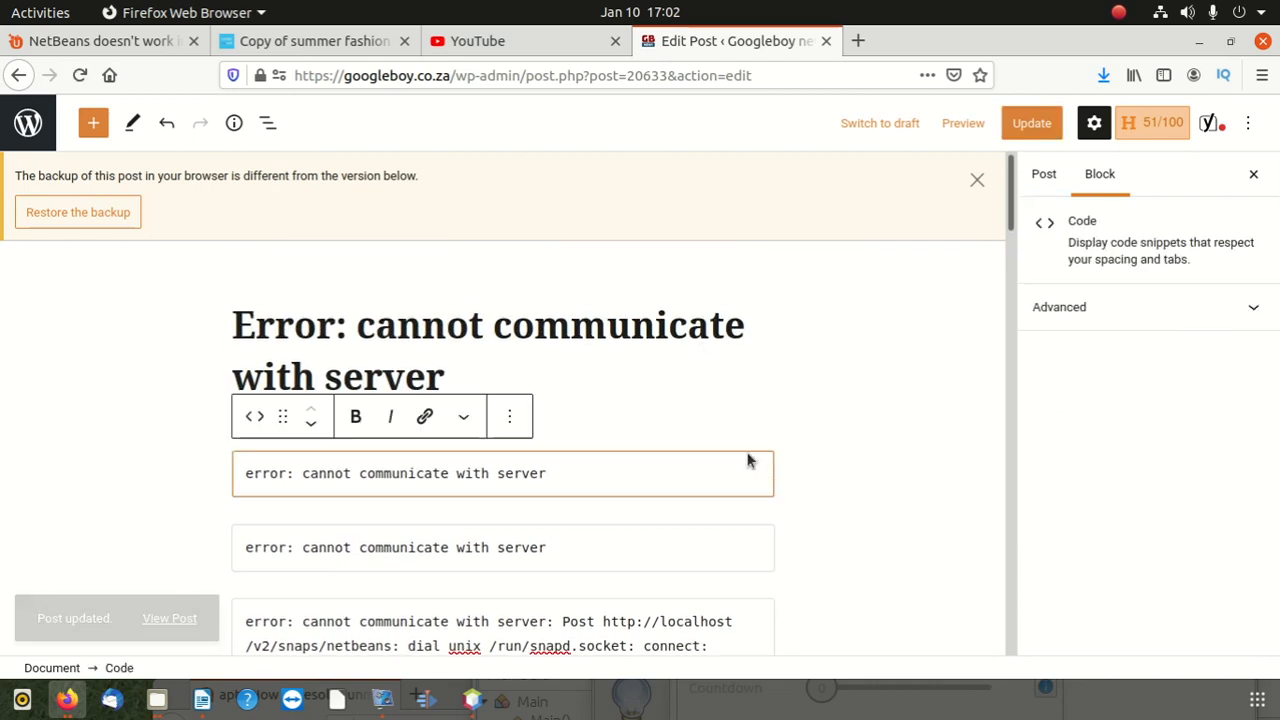
pyautogui.click(509, 417)
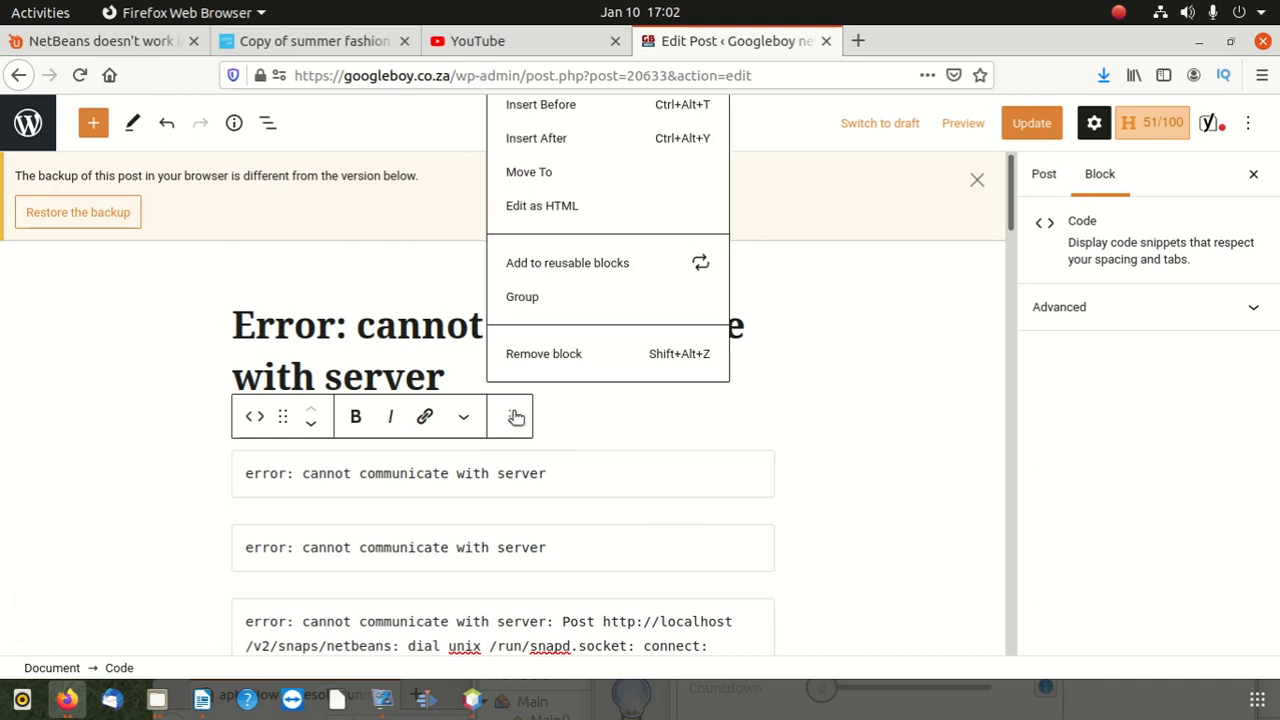
pyautogui.click(546, 352)
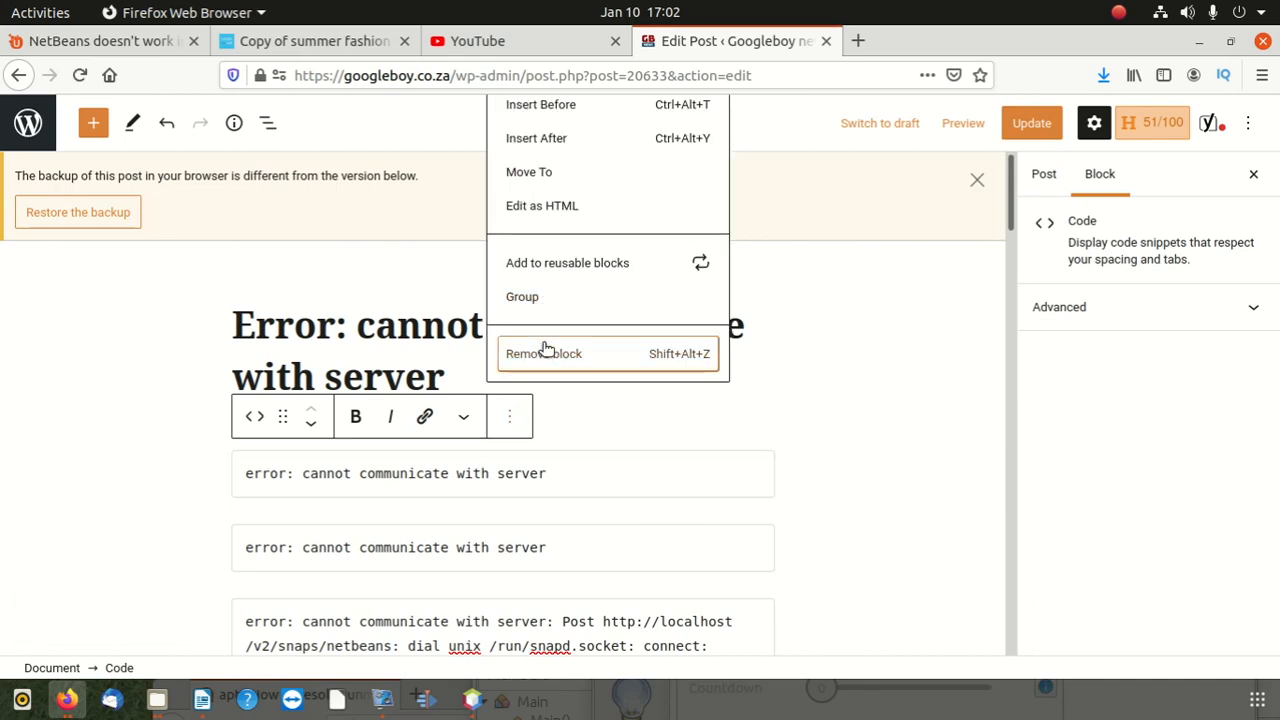
pyautogui.click(546, 352)
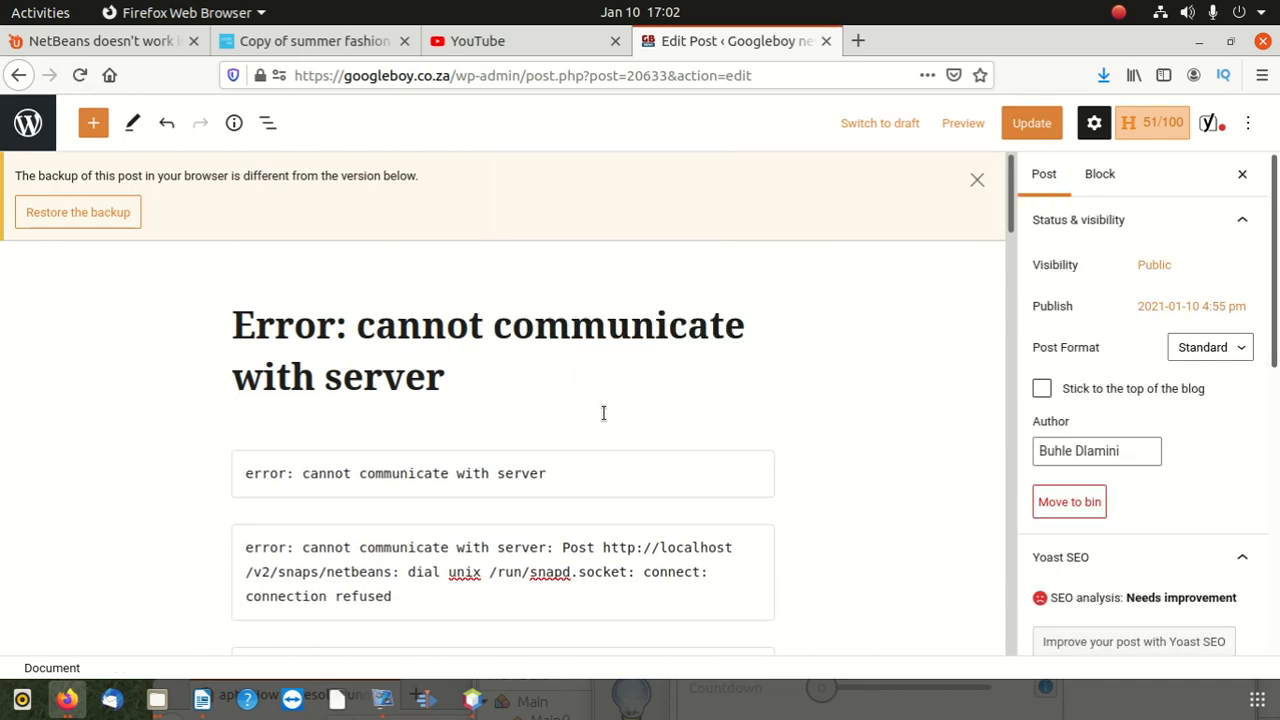
pyautogui.click(757, 465)
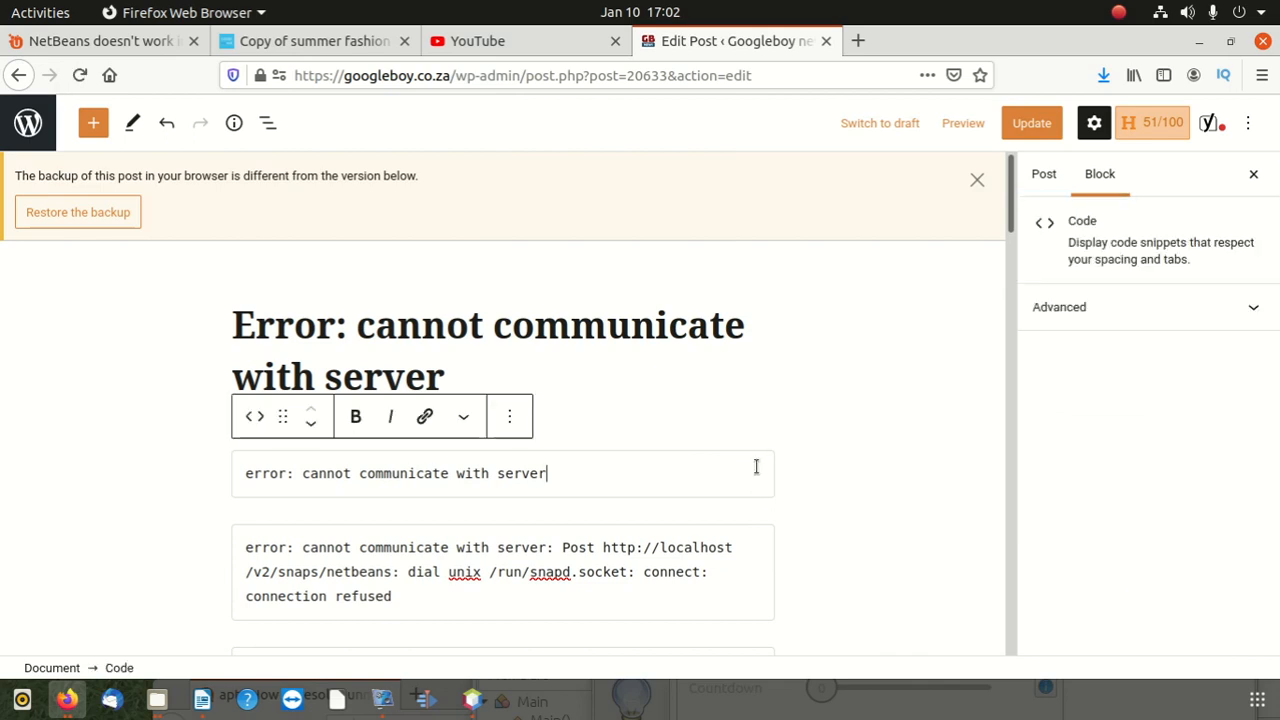
pyautogui.click(516, 419)
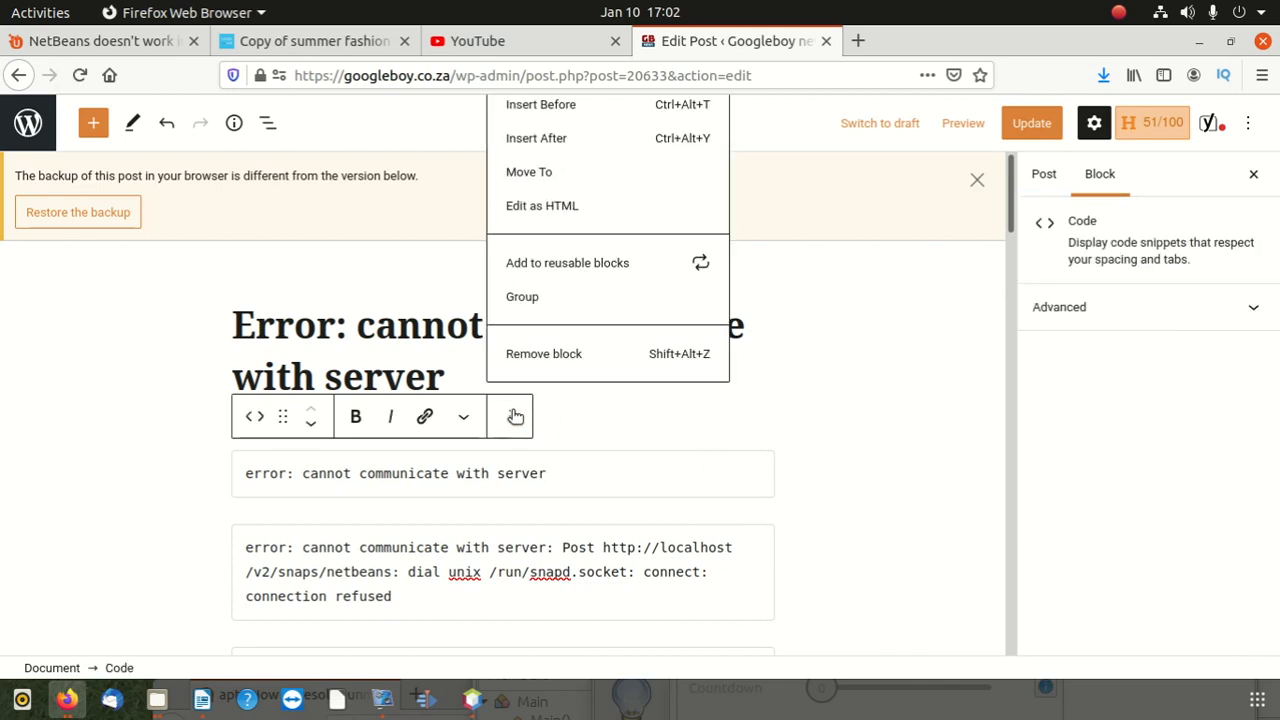
pyautogui.click(517, 354)
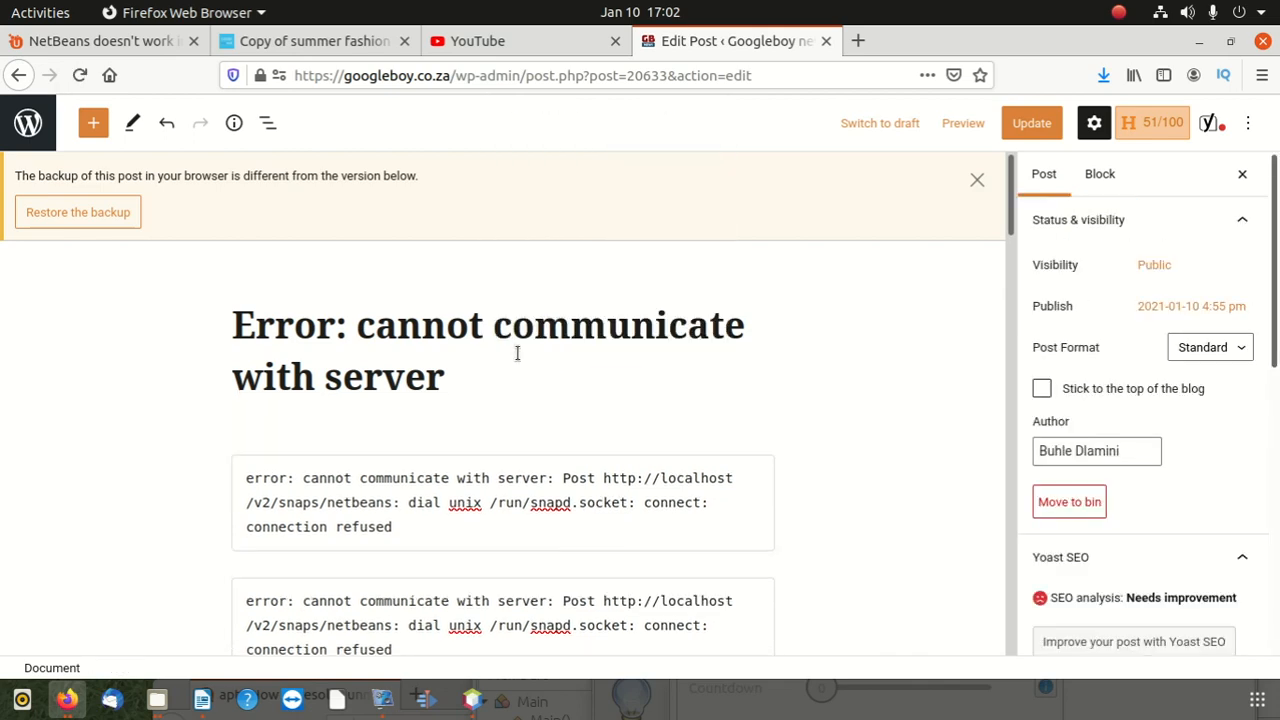
pyautogui.click(748, 482)
pyautogui.click(506, 418)
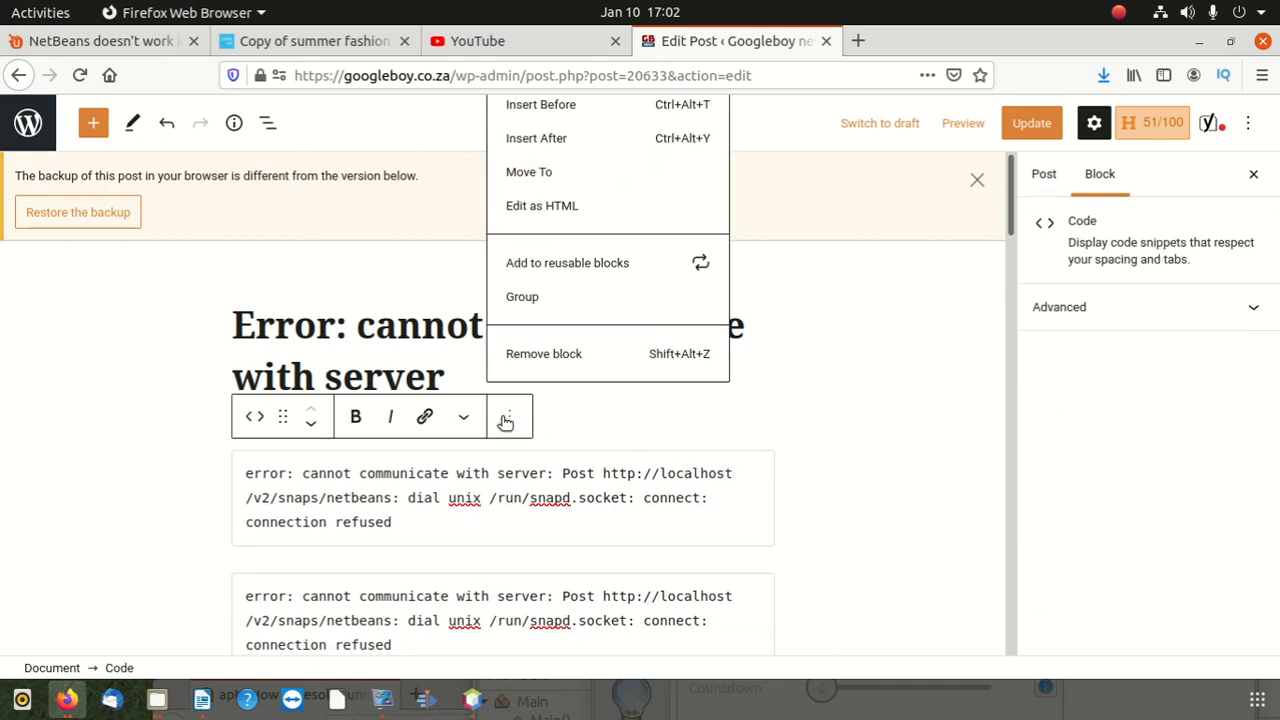
pyautogui.click(541, 354)
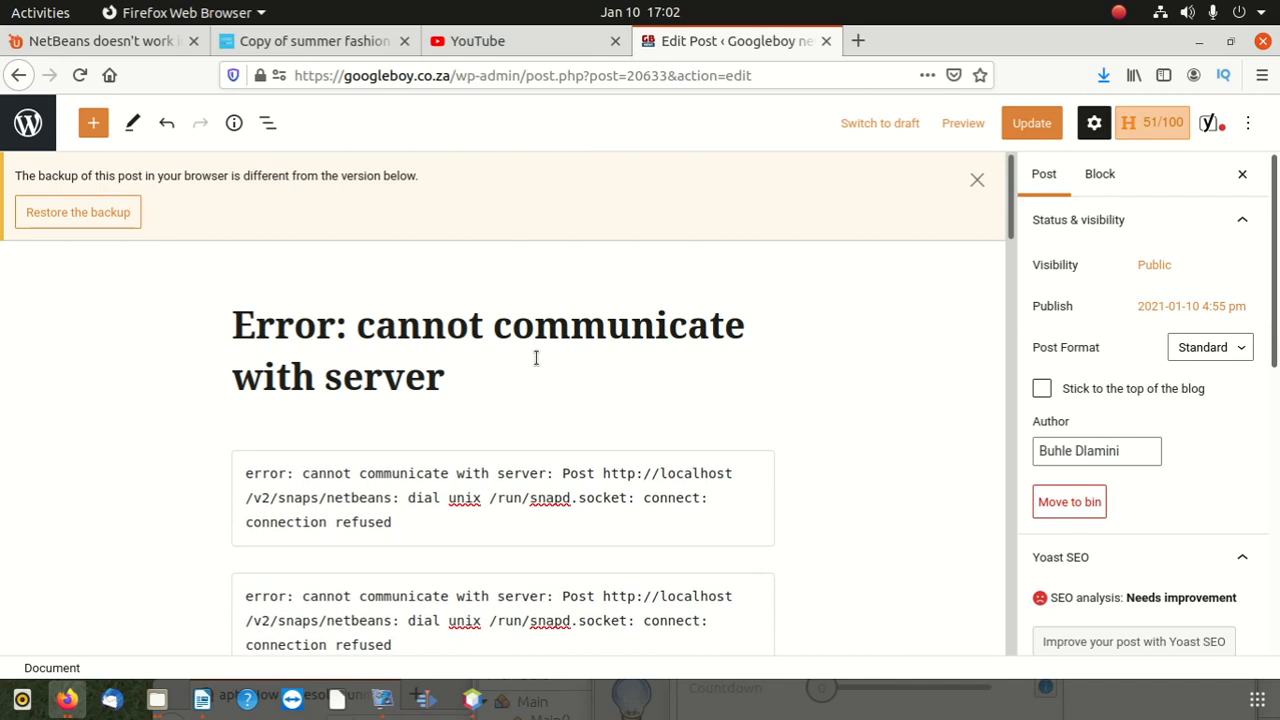
pyautogui.scroll(-3, 580, 390)
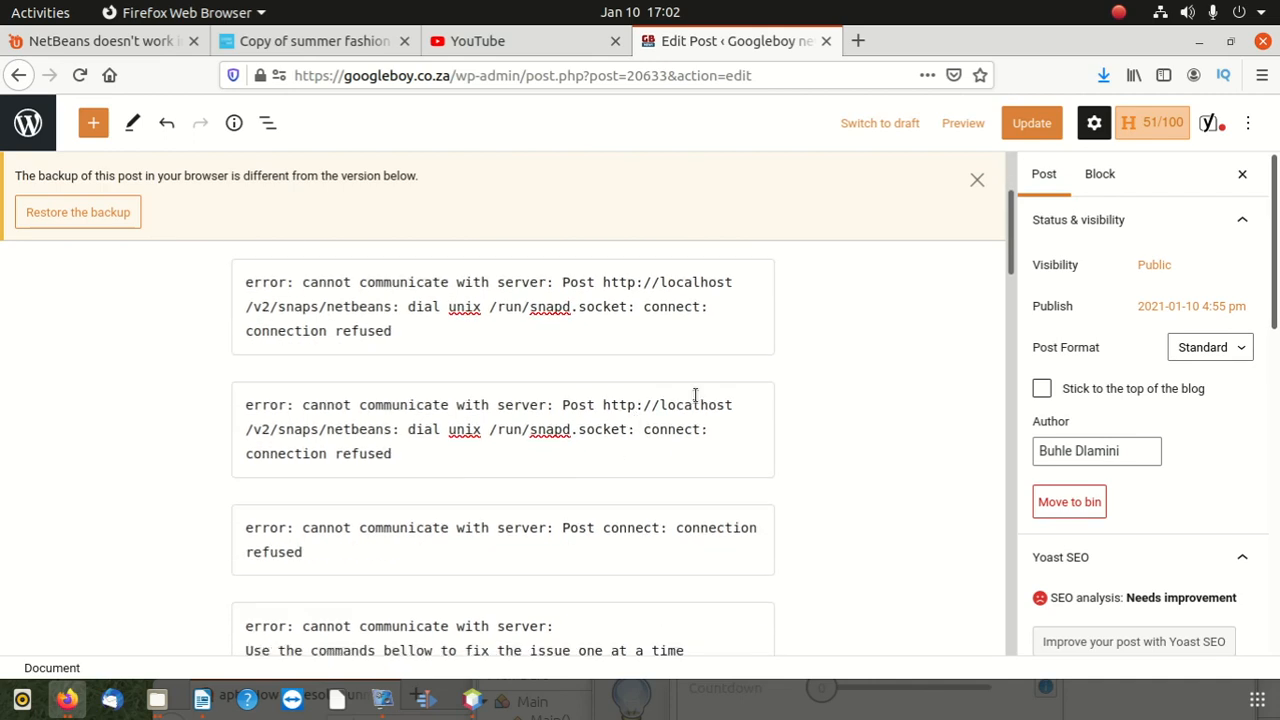
pyautogui.click(761, 288)
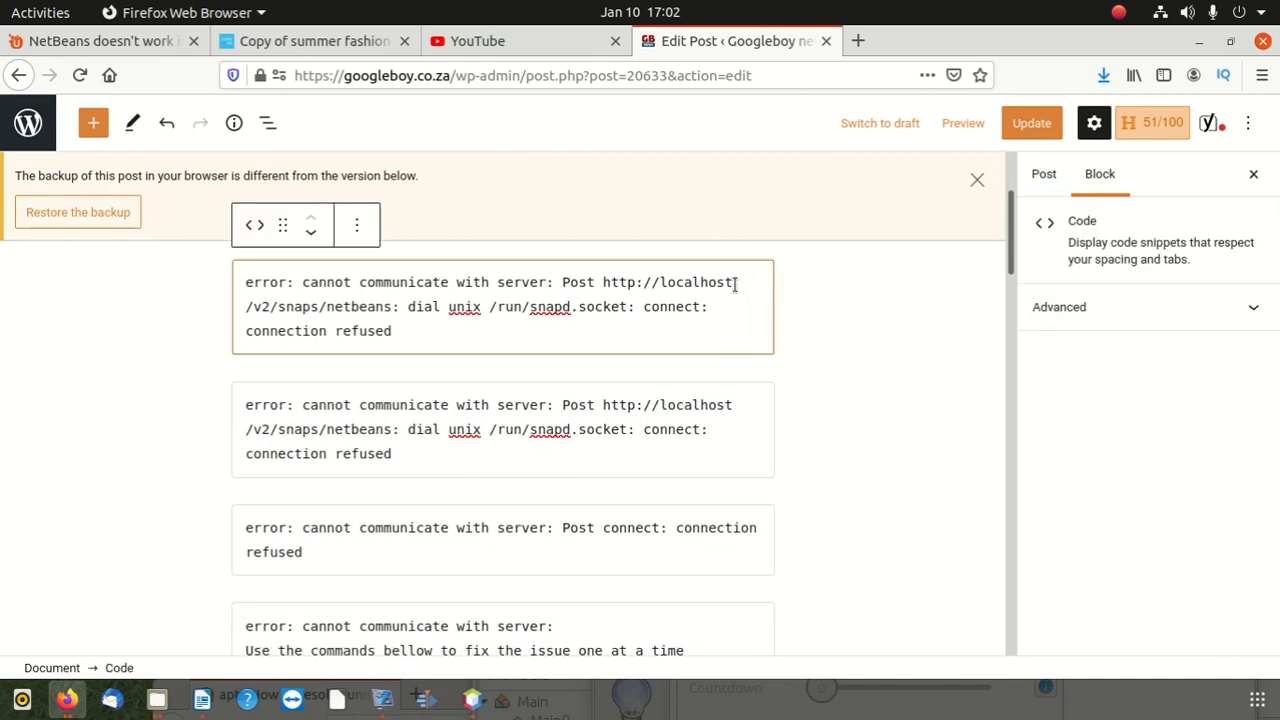
pyautogui.click(357, 225)
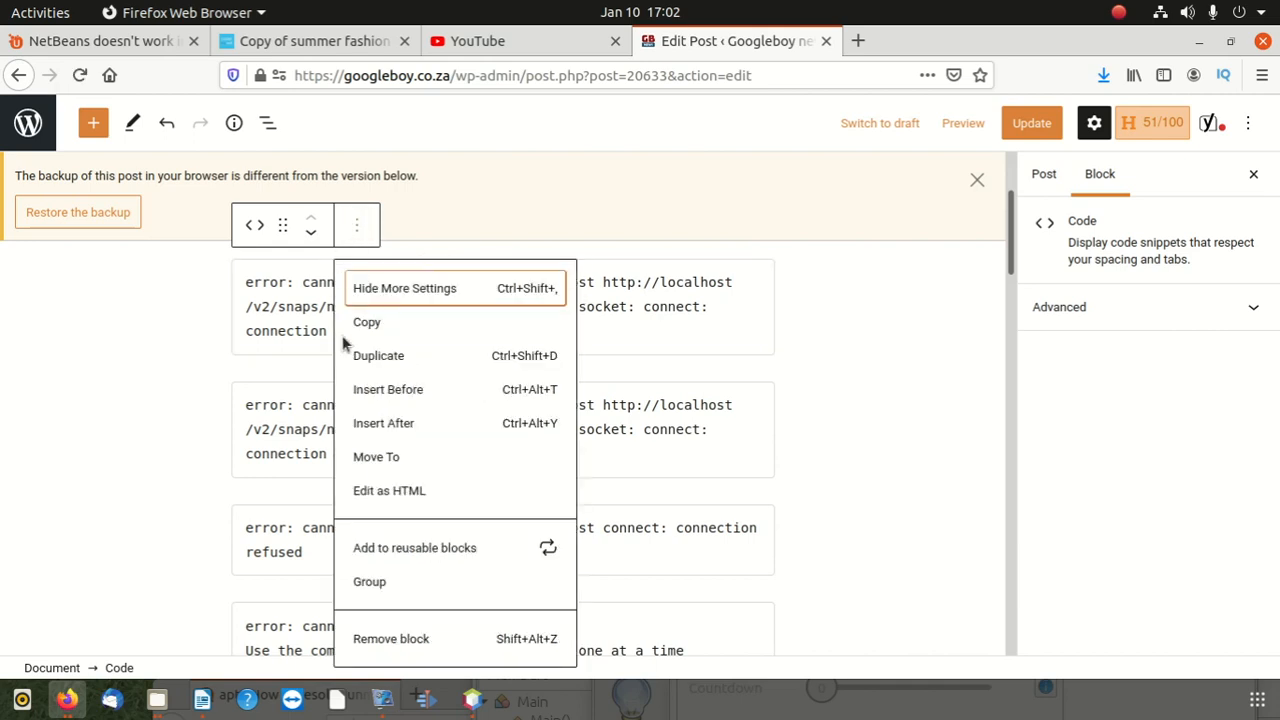
pyautogui.click(400, 638)
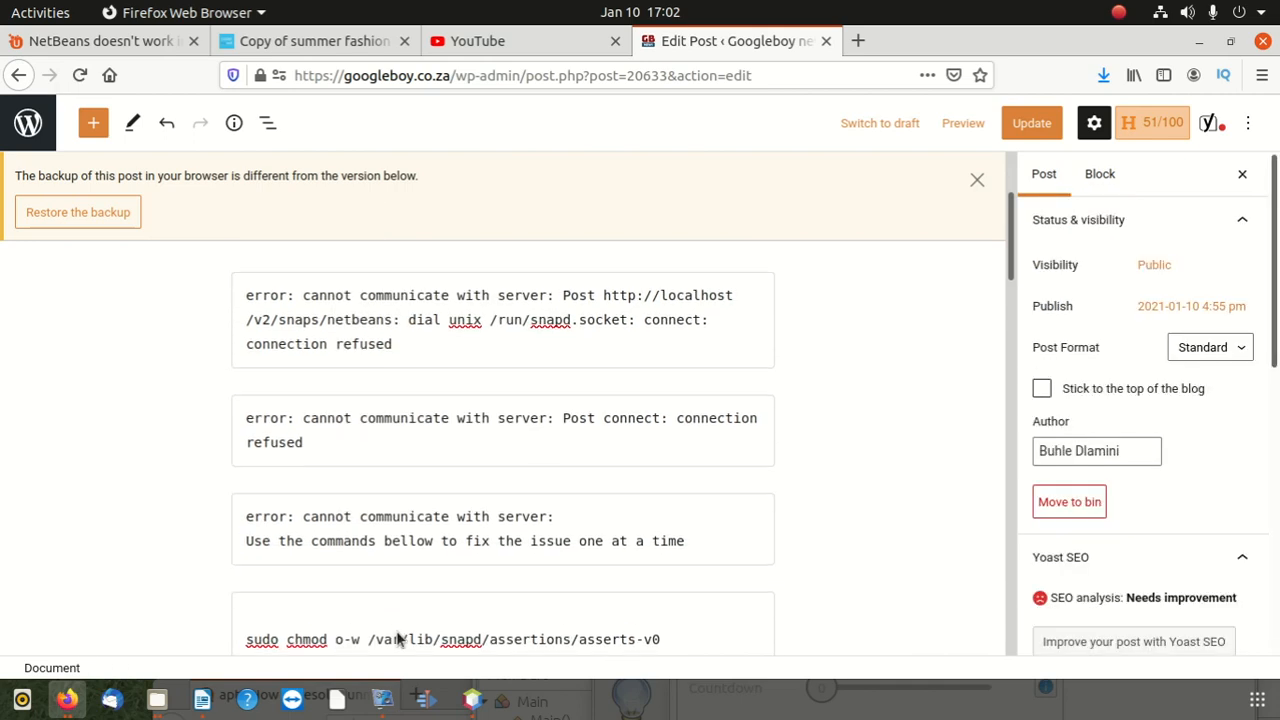
pyautogui.click(307, 281)
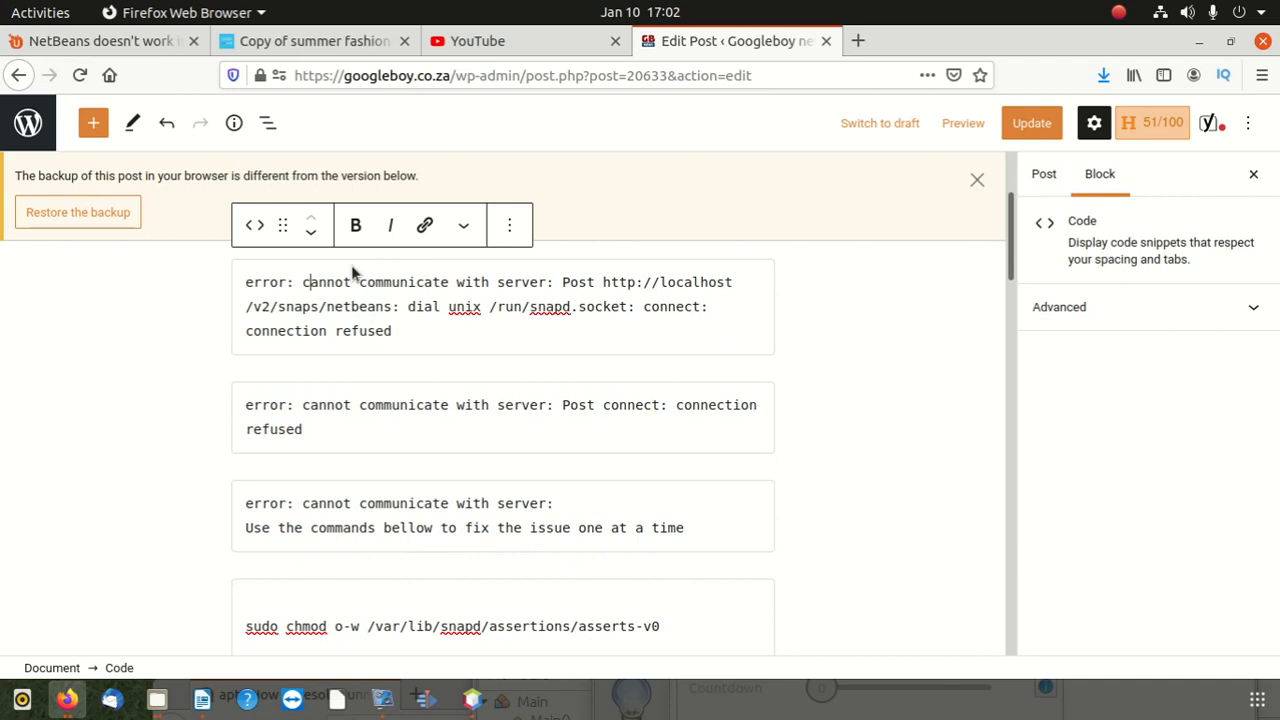
pyautogui.click(507, 227)
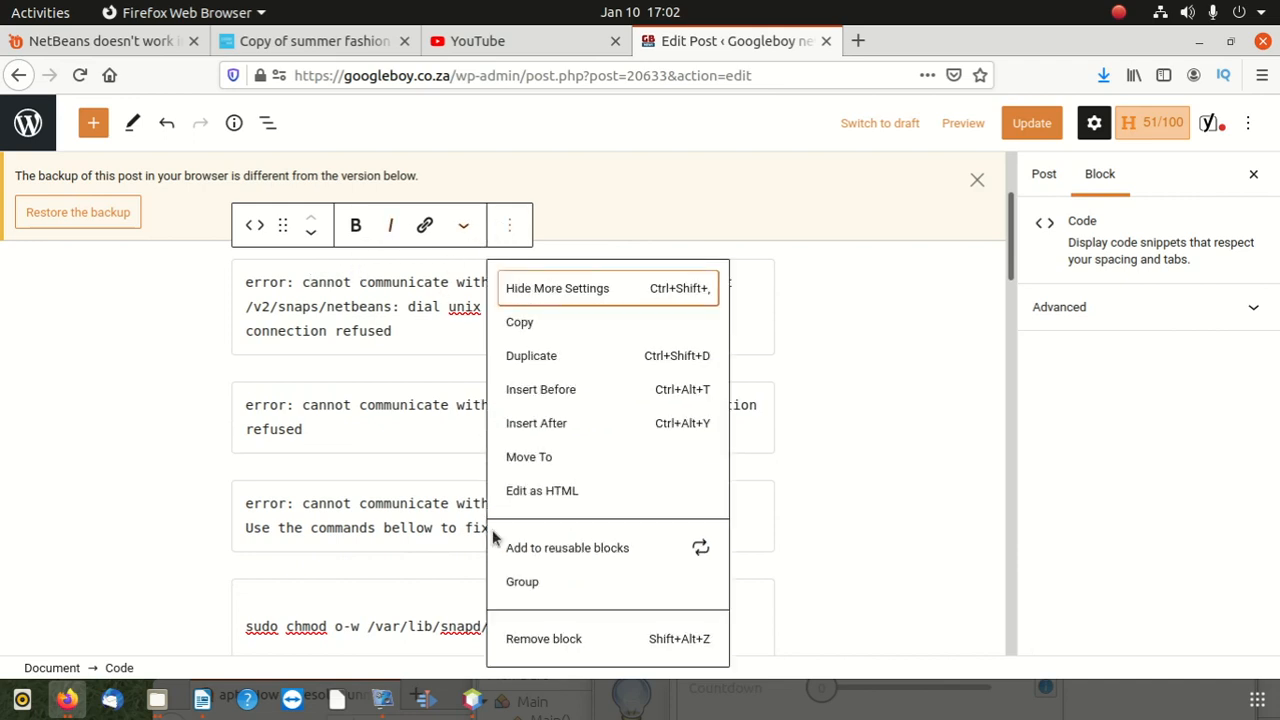
pyautogui.click(549, 638)
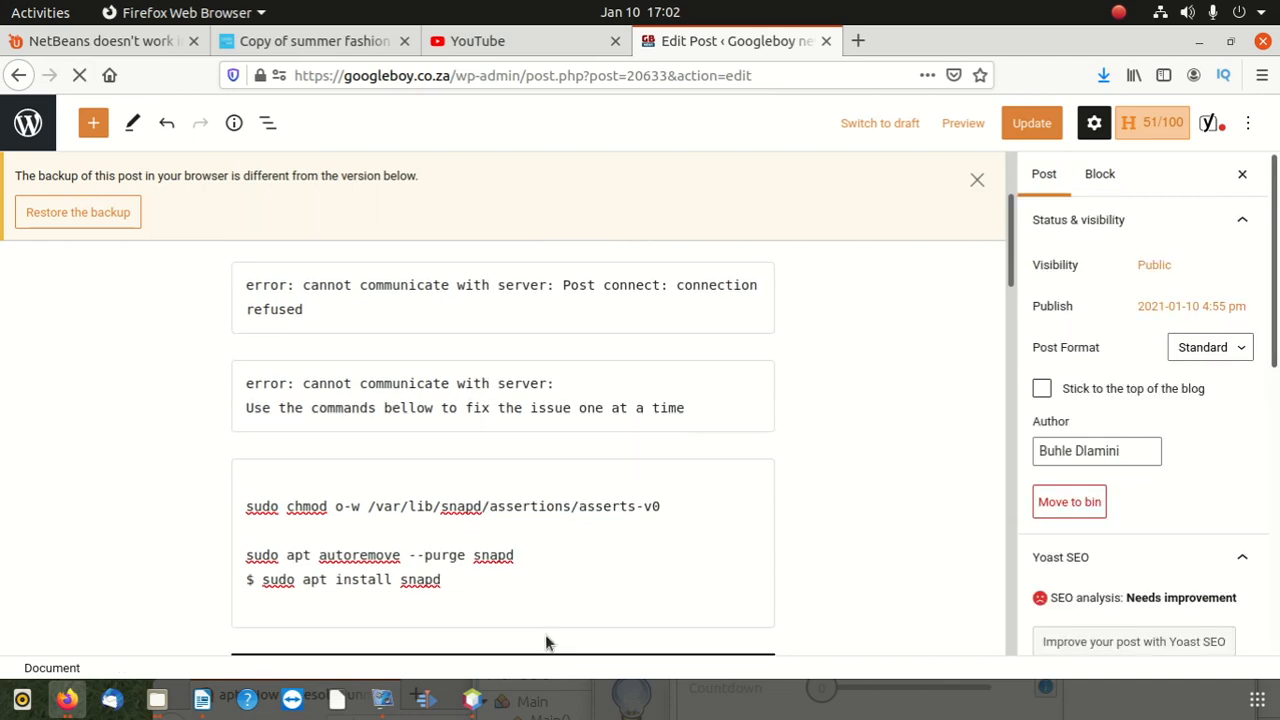
# Remove the code block reading "Post connect: connection refused" and the one reading "Use the commands bellow to fix the issue one at a time".
pyautogui.click(493, 300)
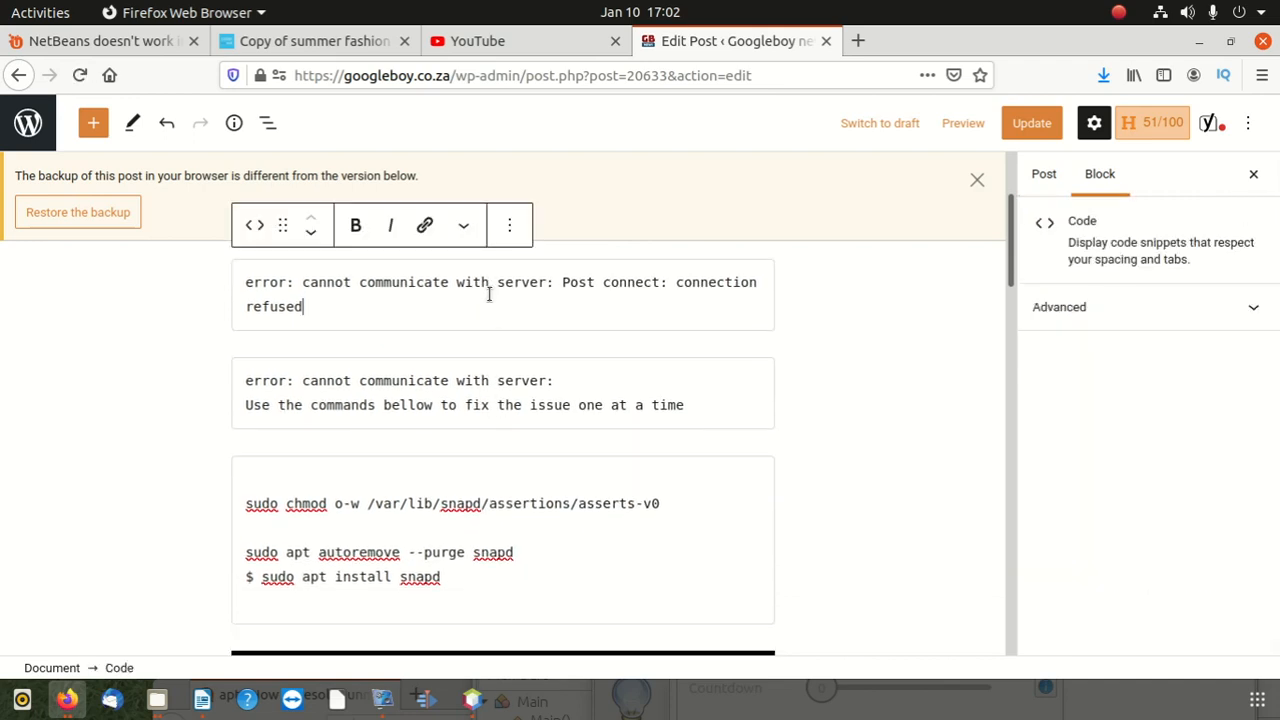
pyautogui.click(507, 226)
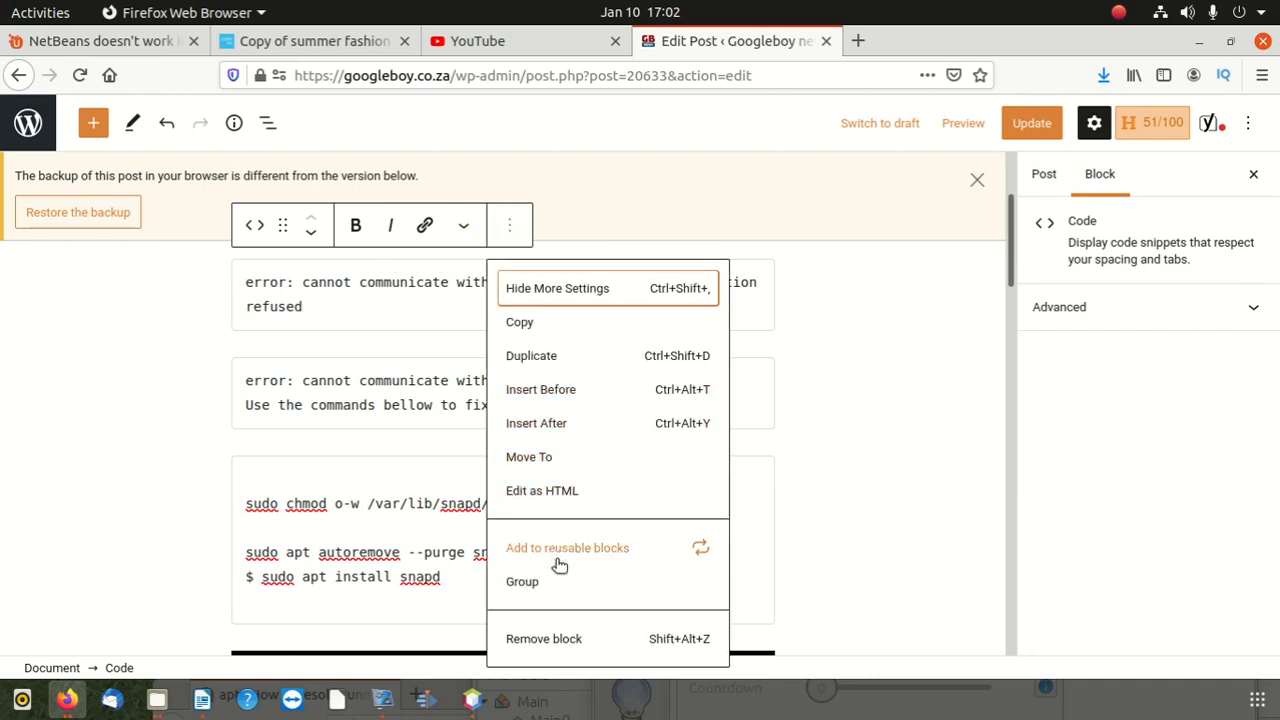
pyautogui.click(549, 639)
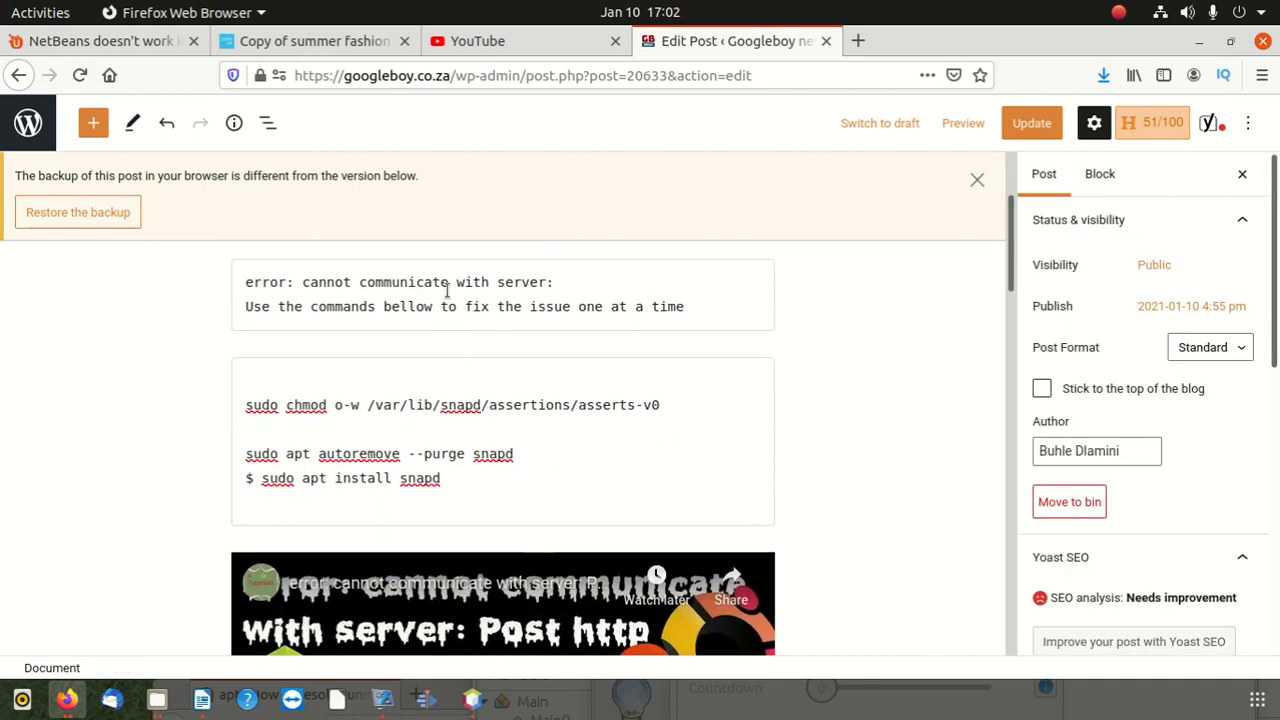
pyautogui.click(573, 268)
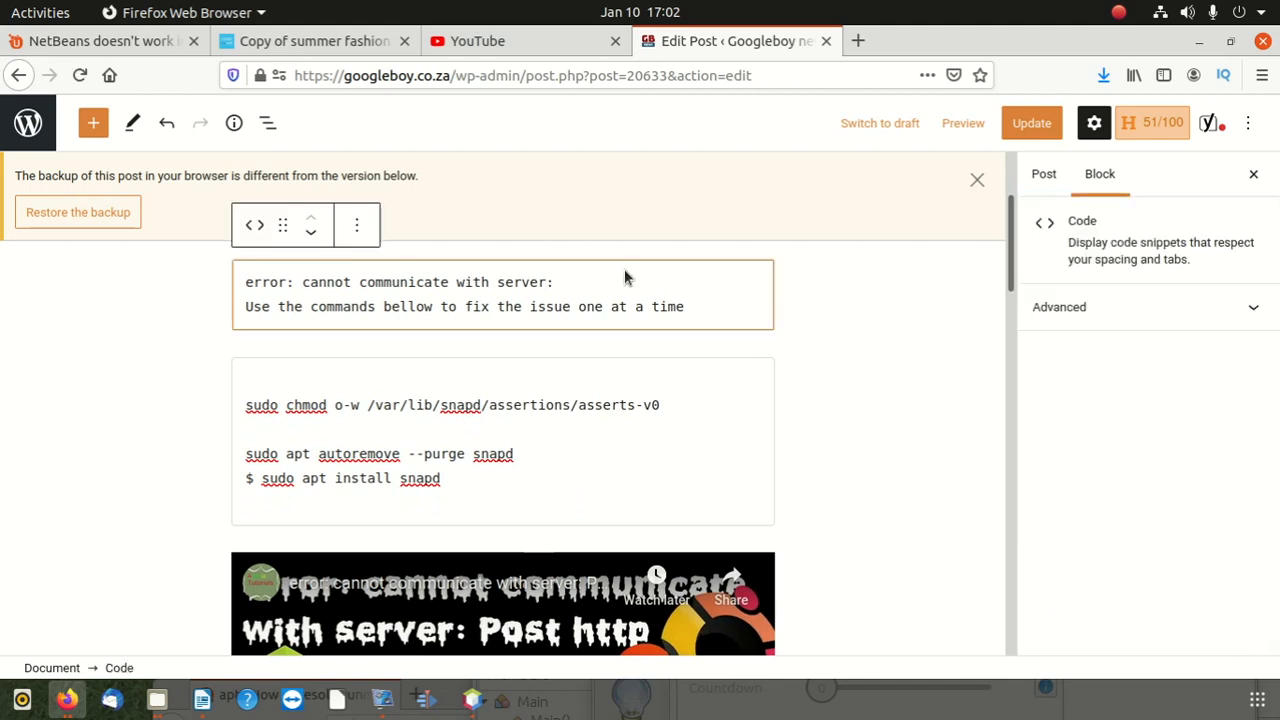
pyautogui.click(350, 228)
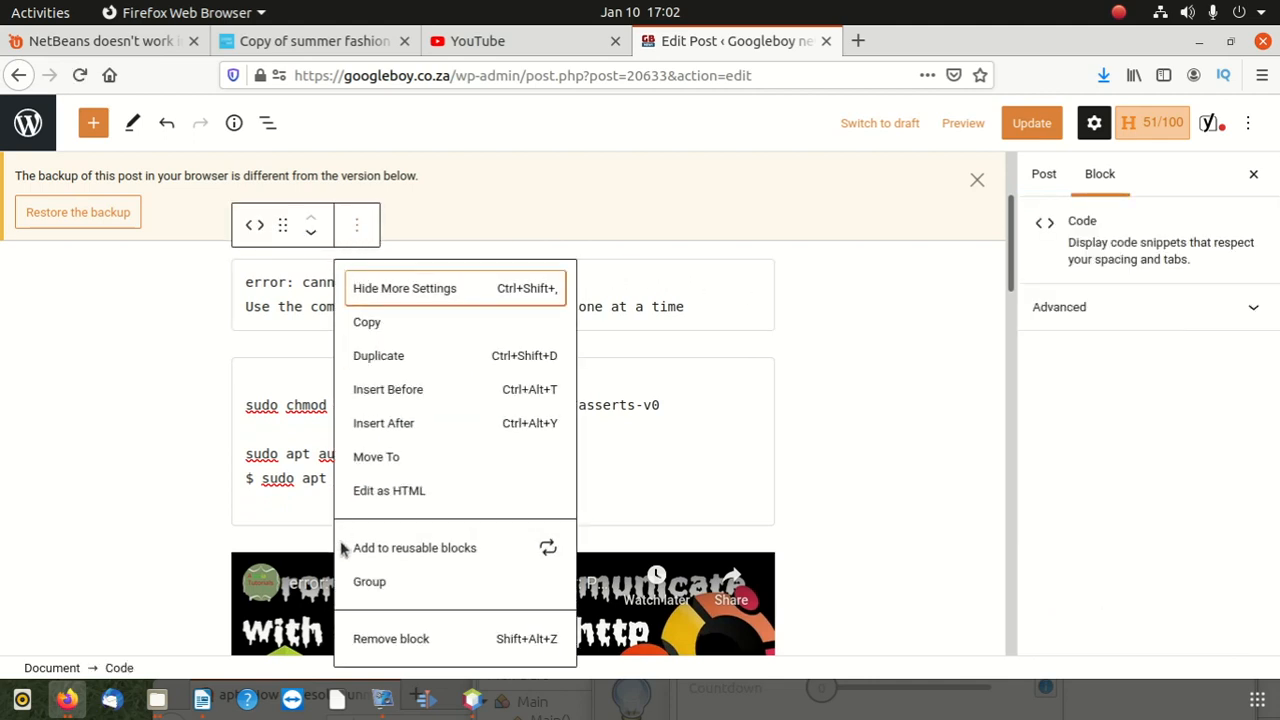
pyautogui.click(372, 638)
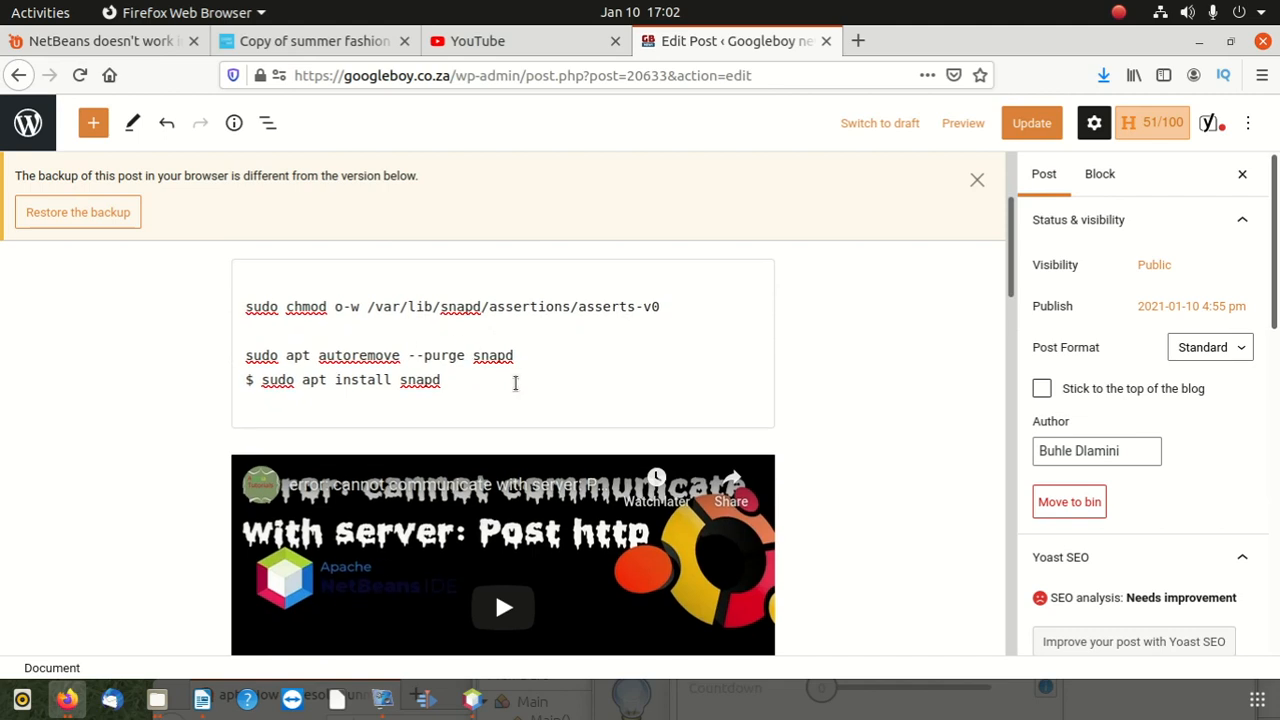
# Add the line "copy the following commands one at a time and pate them in your terminal" above the sudo chmod command in the code block.
pyautogui.scroll(3, 515, 383)
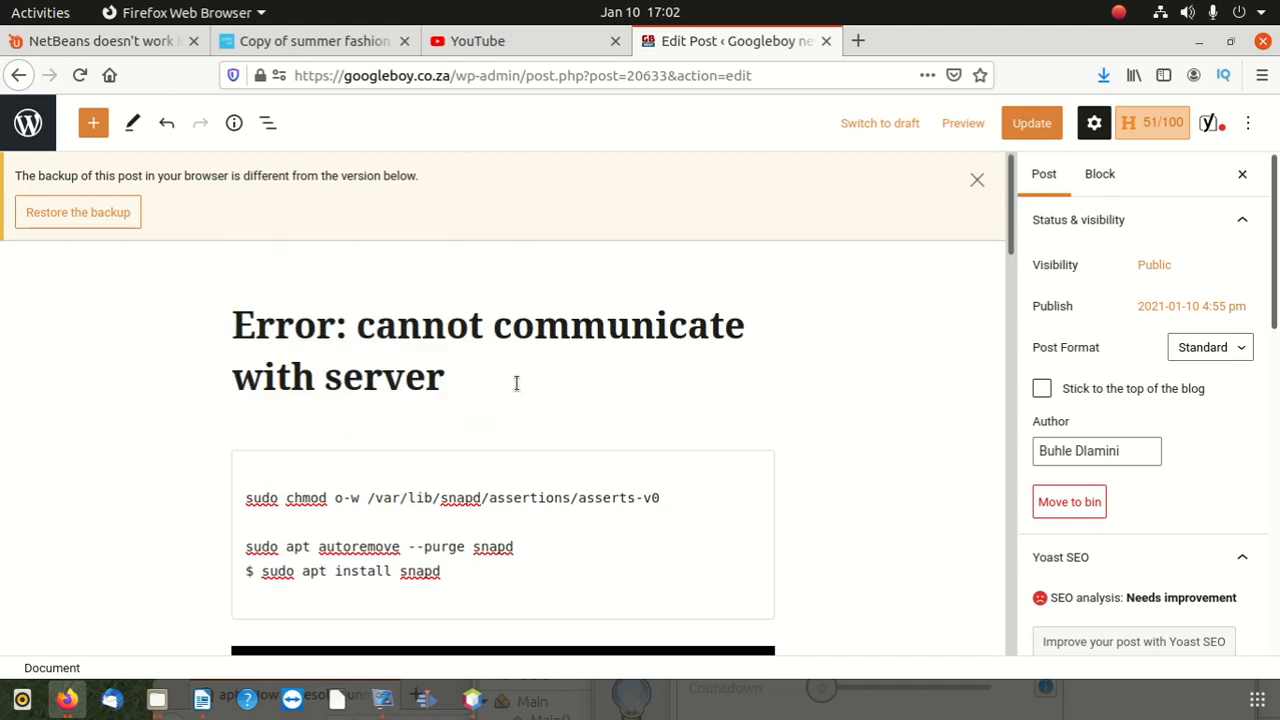
pyautogui.scroll(-4, 517, 383)
pyautogui.scroll(3, 462, 354)
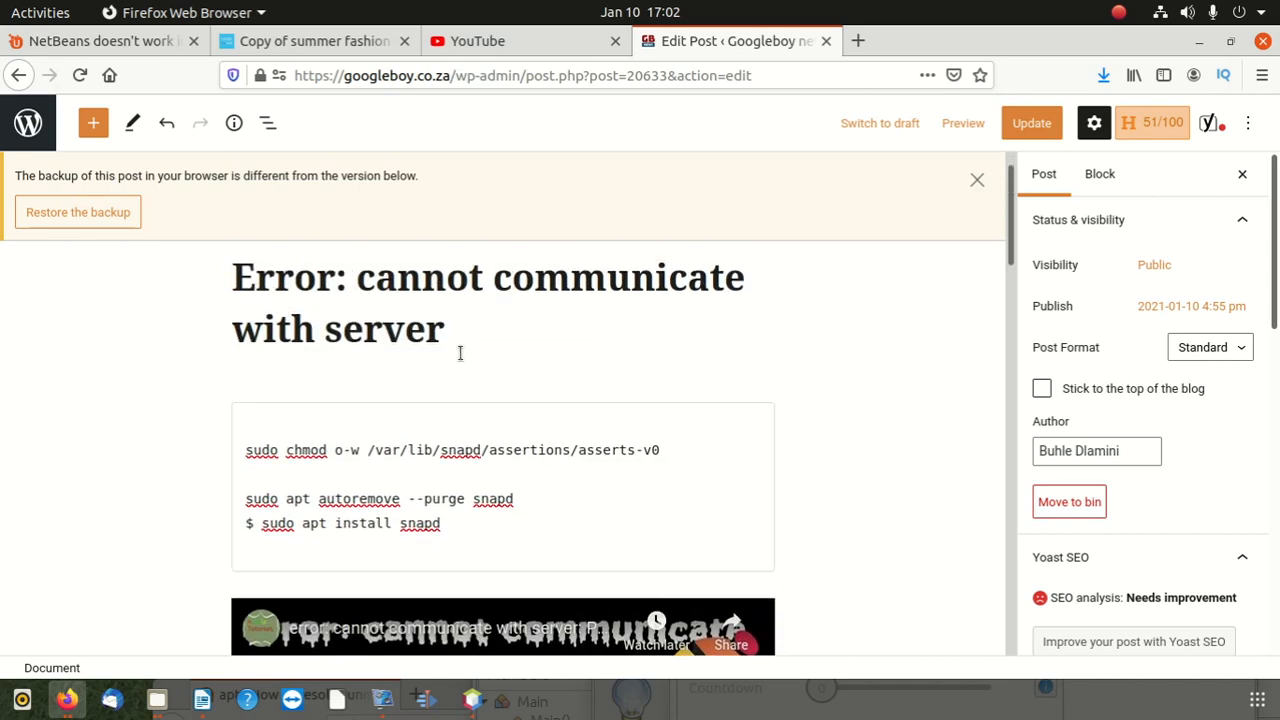
pyautogui.click(260, 428)
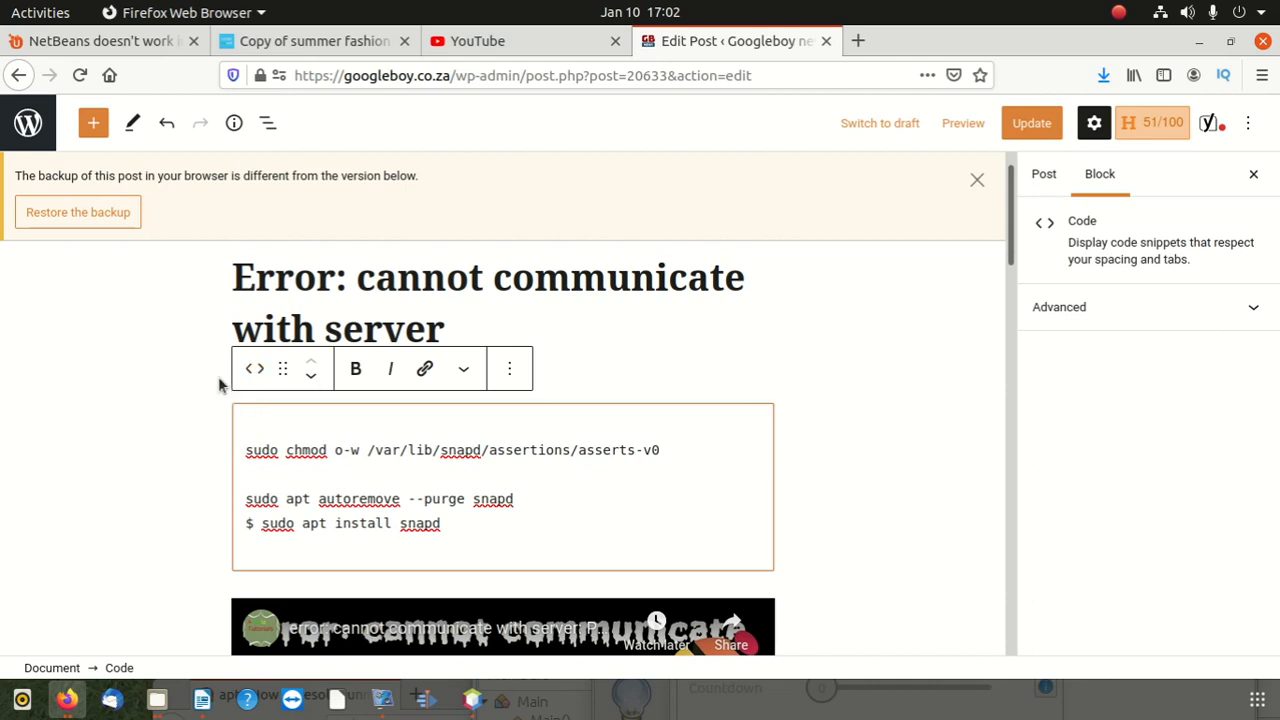
pyautogui.click(216, 381)
pyautogui.click(257, 424)
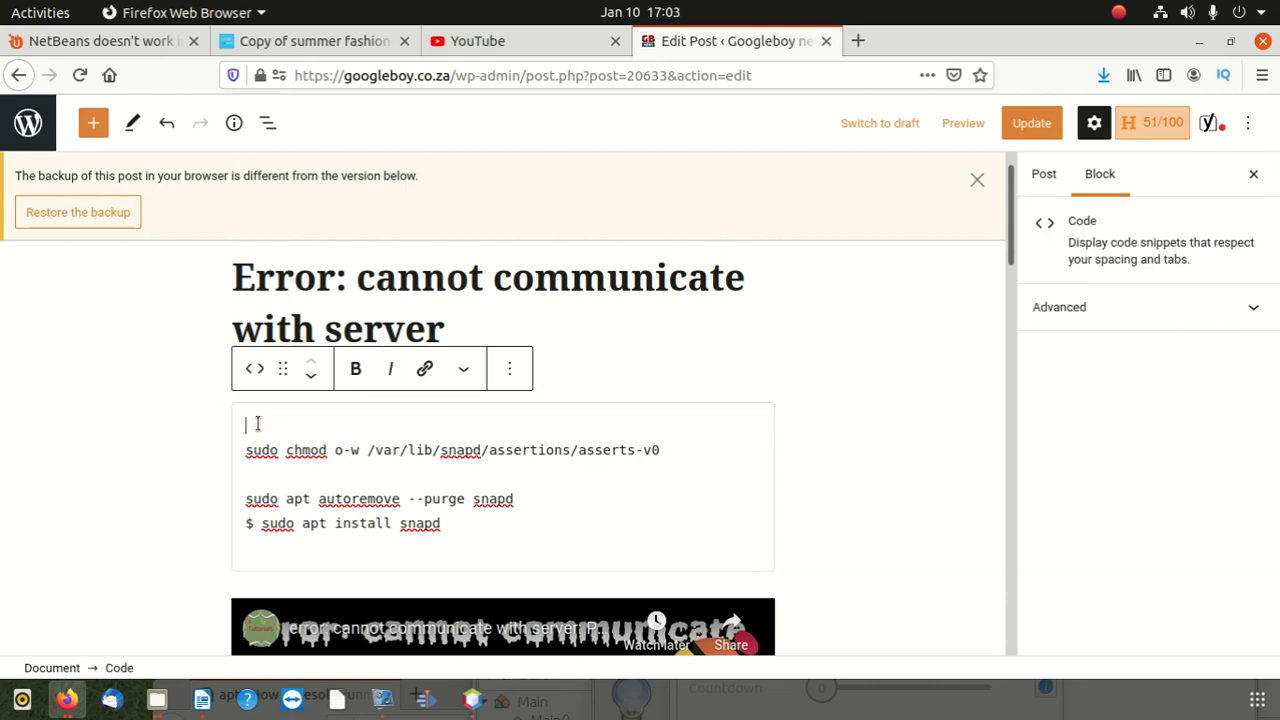
pyautogui.write('copy the follo')
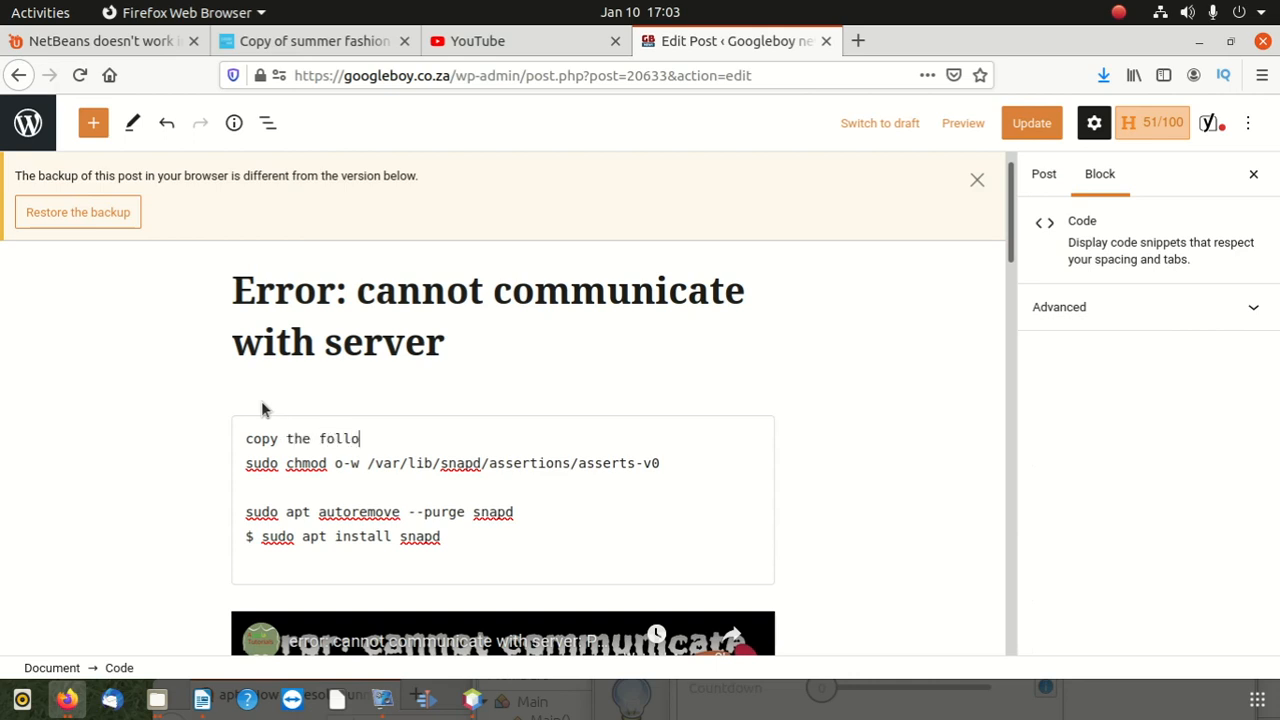
pyautogui.write('wing commands one at a time and p')
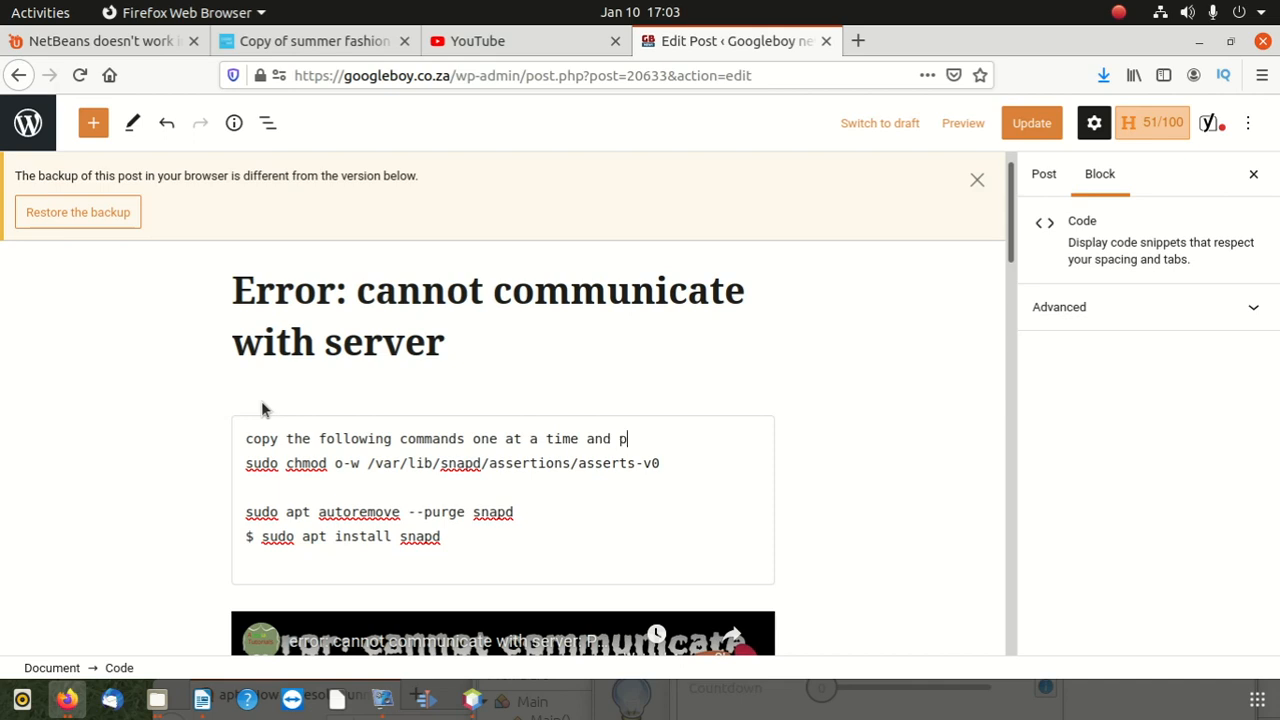
pyautogui.write('th')
pyautogui.write('te them in your terminal')
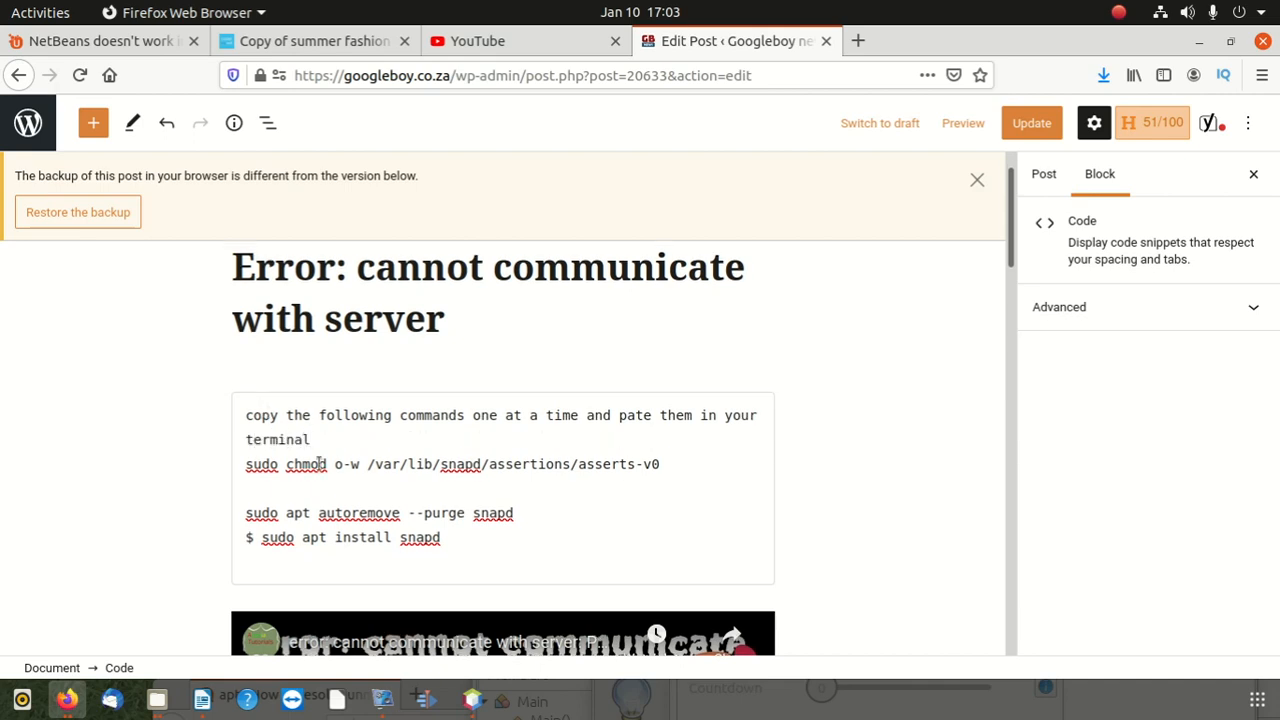
# Check the rest of the post and update it with the revised code block content.
pyautogui.scroll(-6, 362, 513)
pyautogui.scroll(-4, 362, 511)
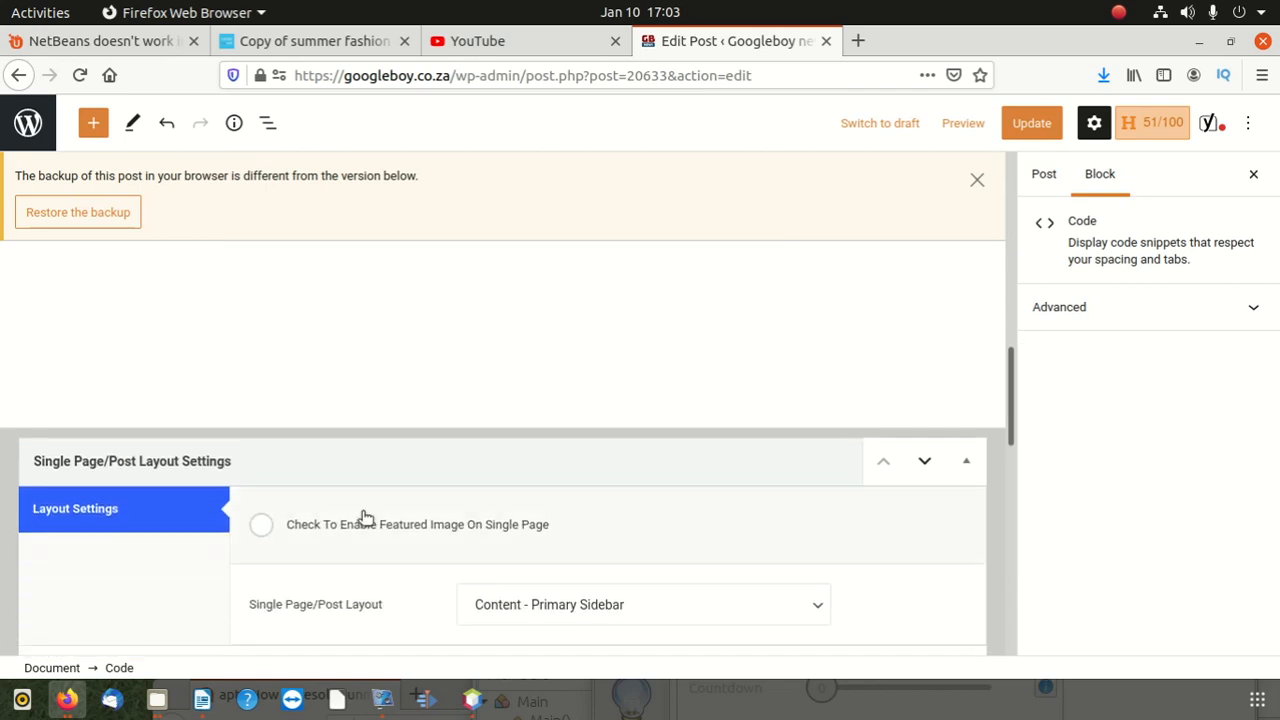
pyautogui.scroll(-2, 371, 521)
pyautogui.scroll(6, 374, 529)
pyautogui.click(1030, 122)
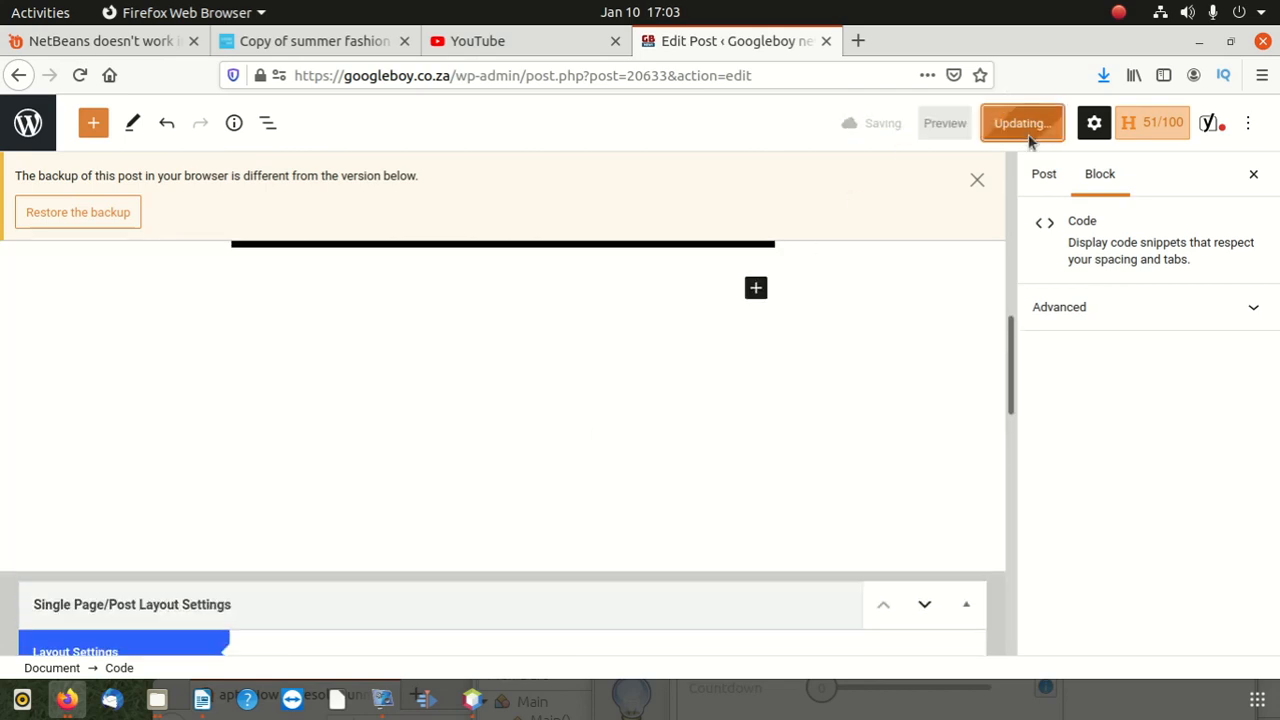
pyautogui.scroll(3, 832, 265)
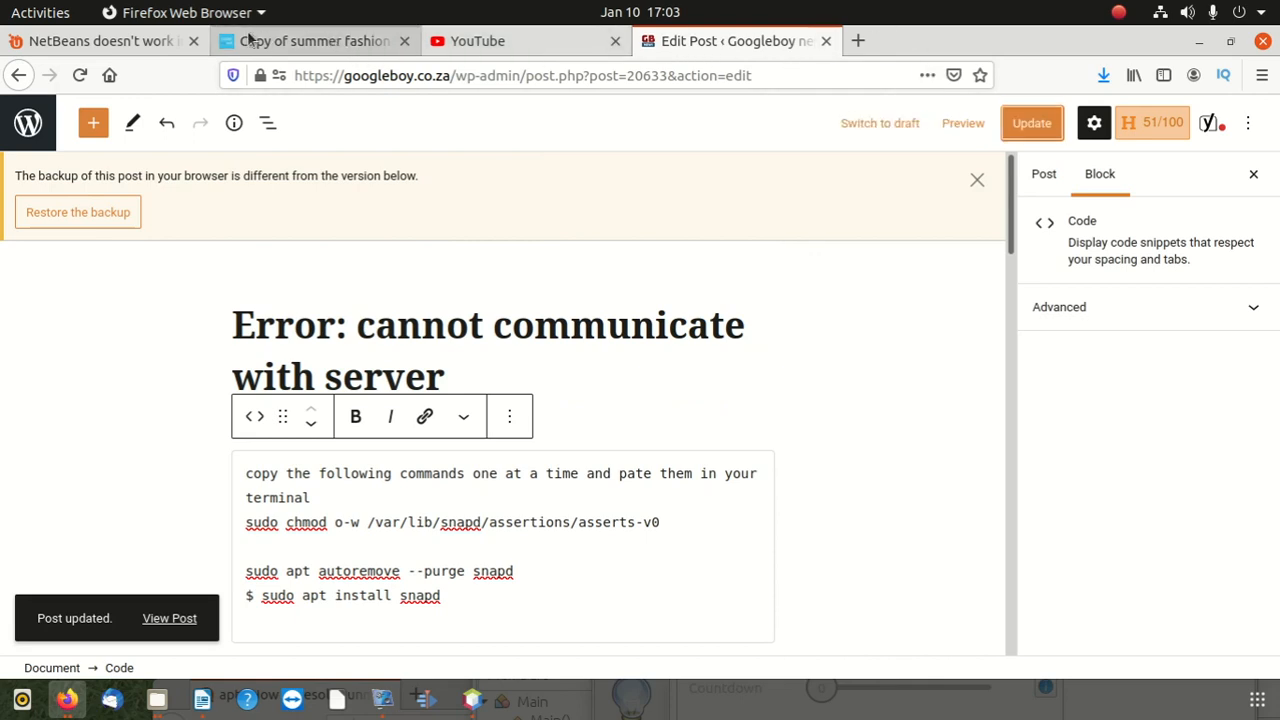
# Open googleboy.co.za in a new tab and check how the post appears among the homepage stories.
pyautogui.click(110, 41)
pyautogui.click(755, 42)
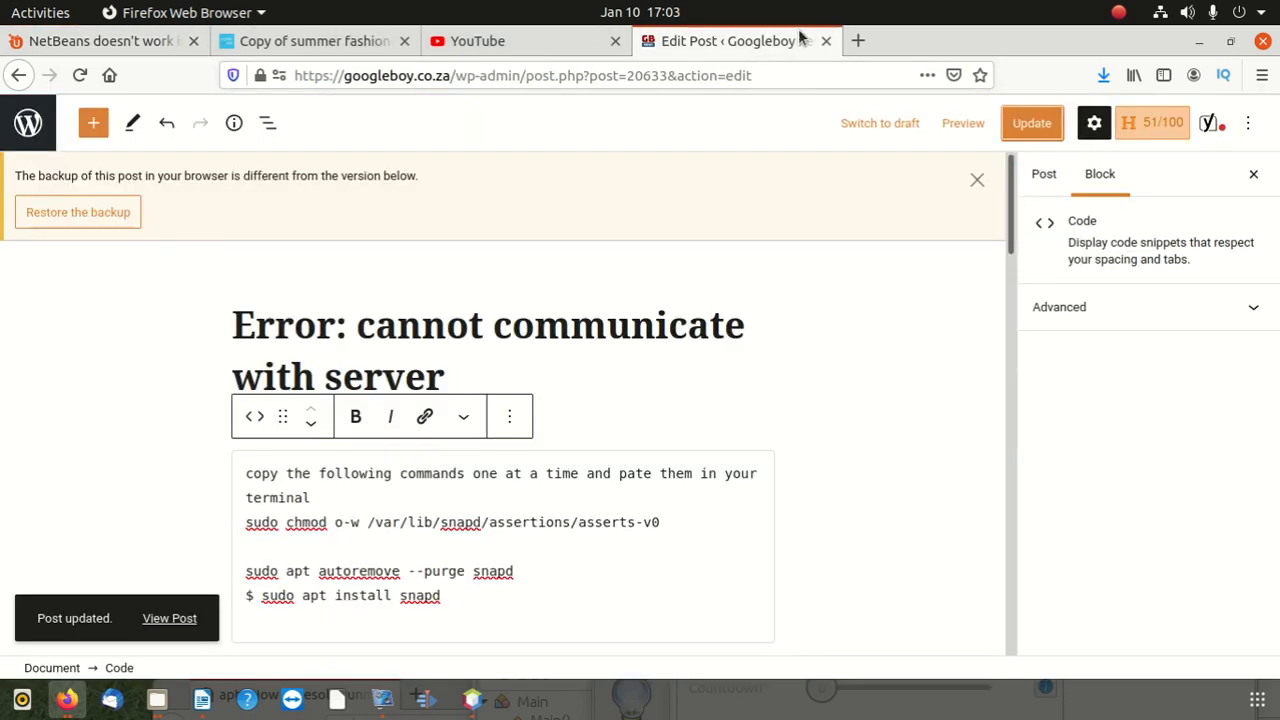
pyautogui.click(860, 41)
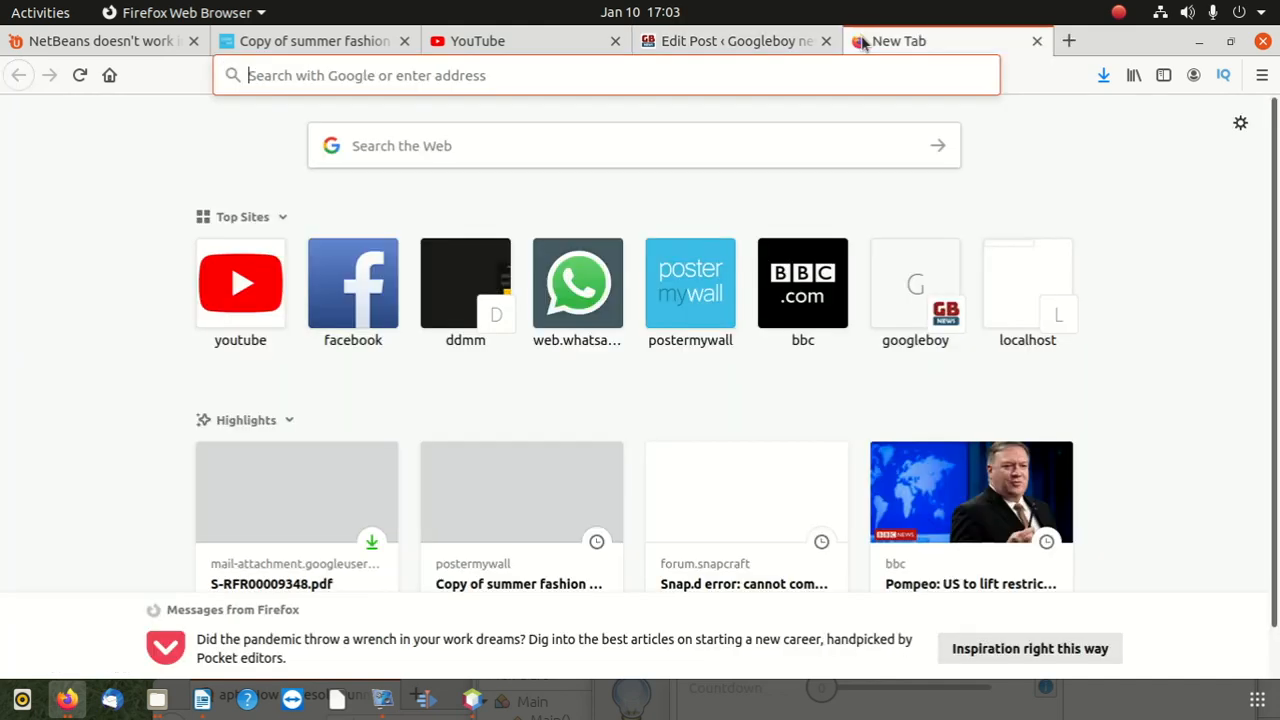
pyautogui.click(639, 77)
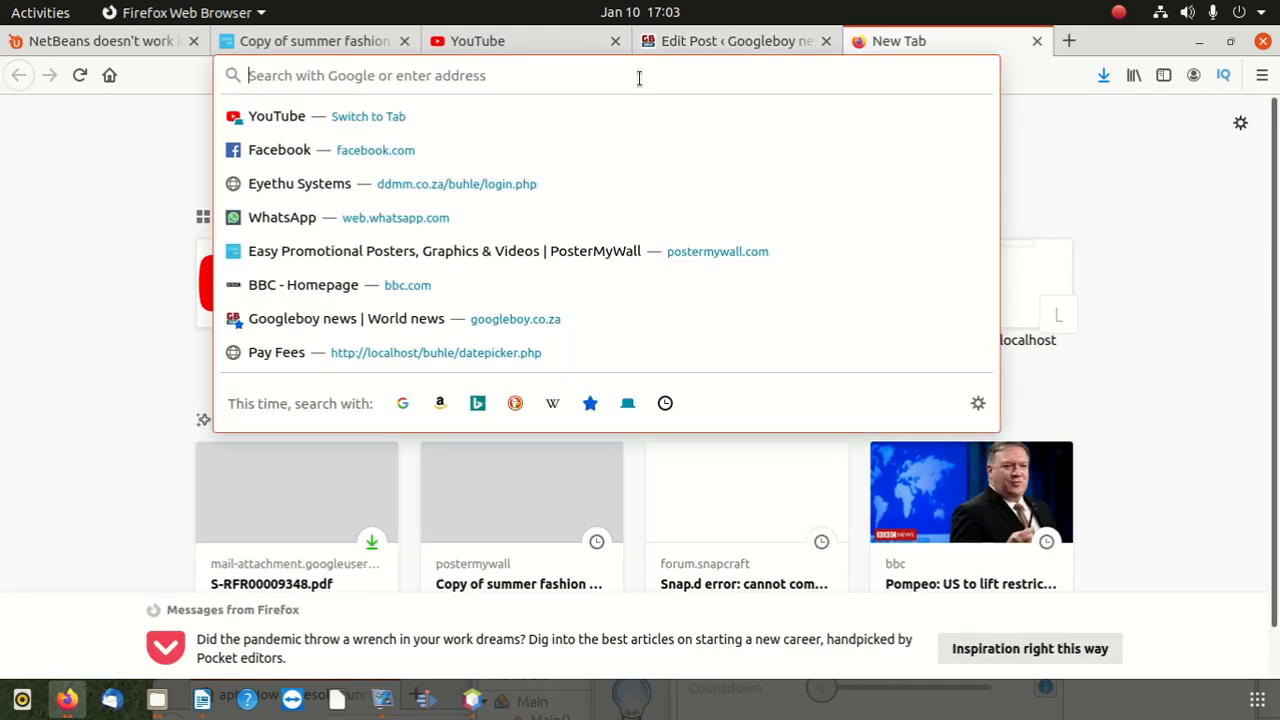
pyautogui.write('google')
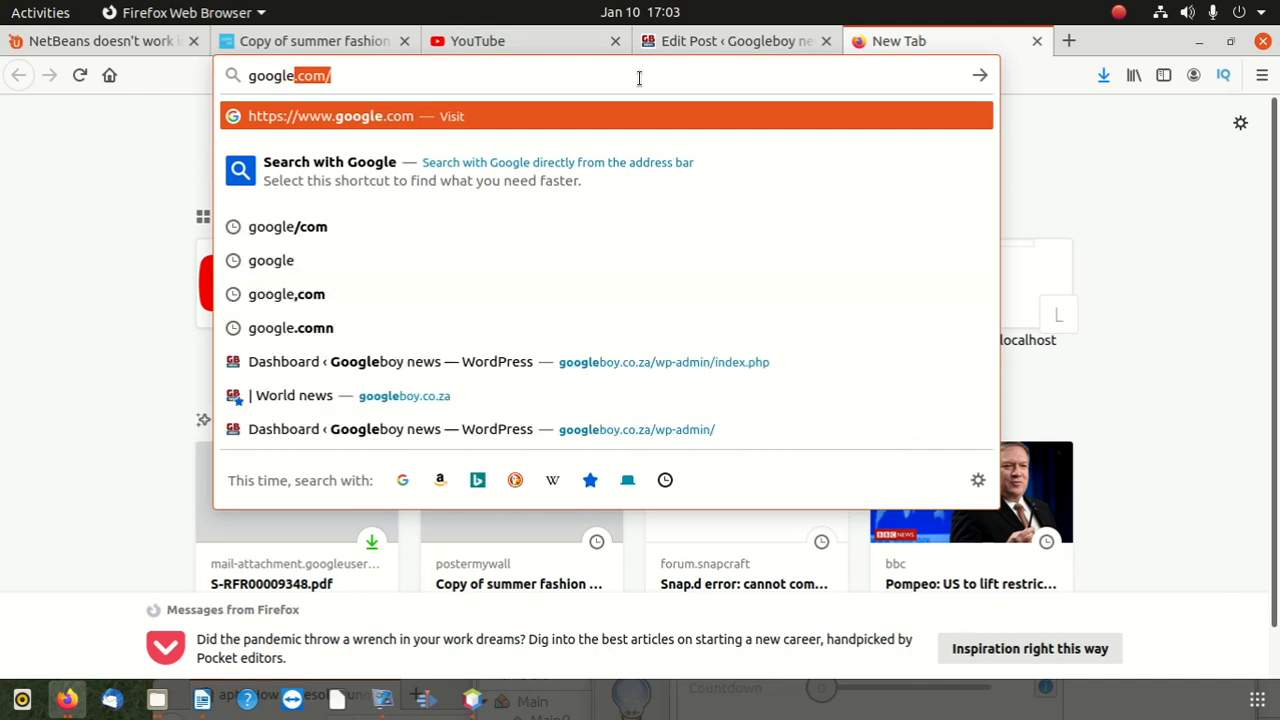
pyautogui.write('boy.co.za')
pyautogui.press('Return')
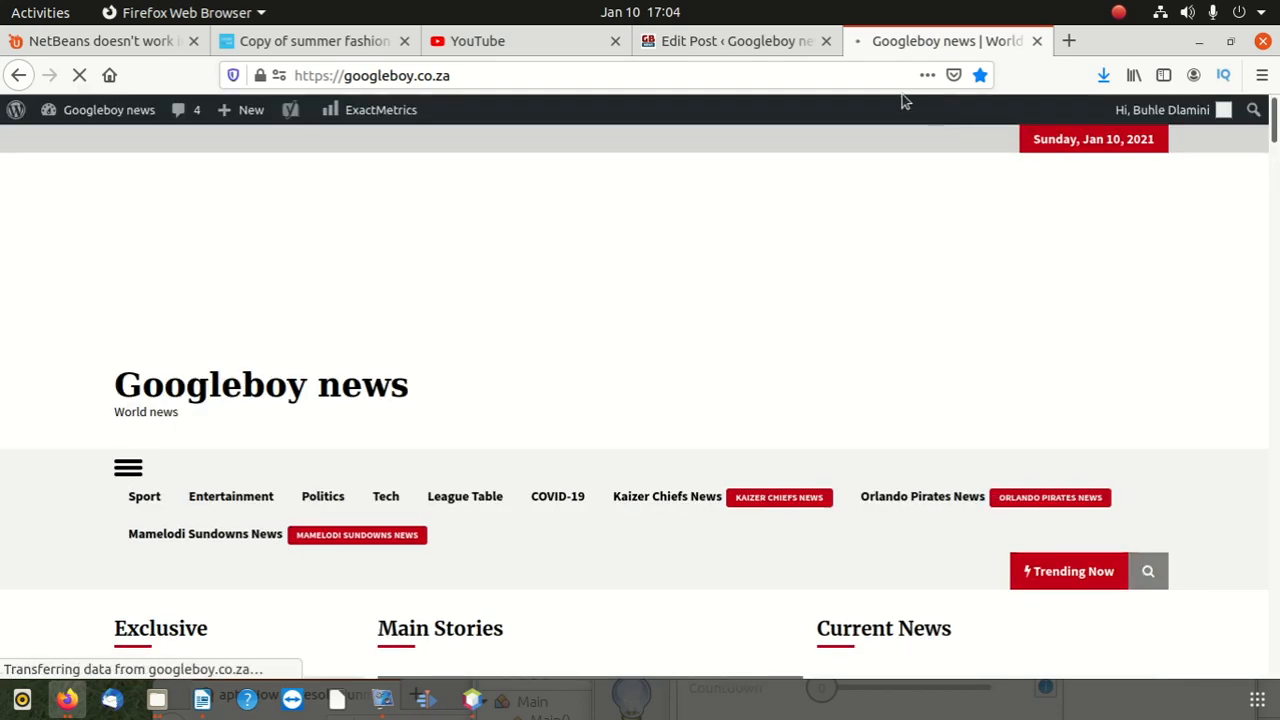
pyautogui.scroll(-5, 551, 330)
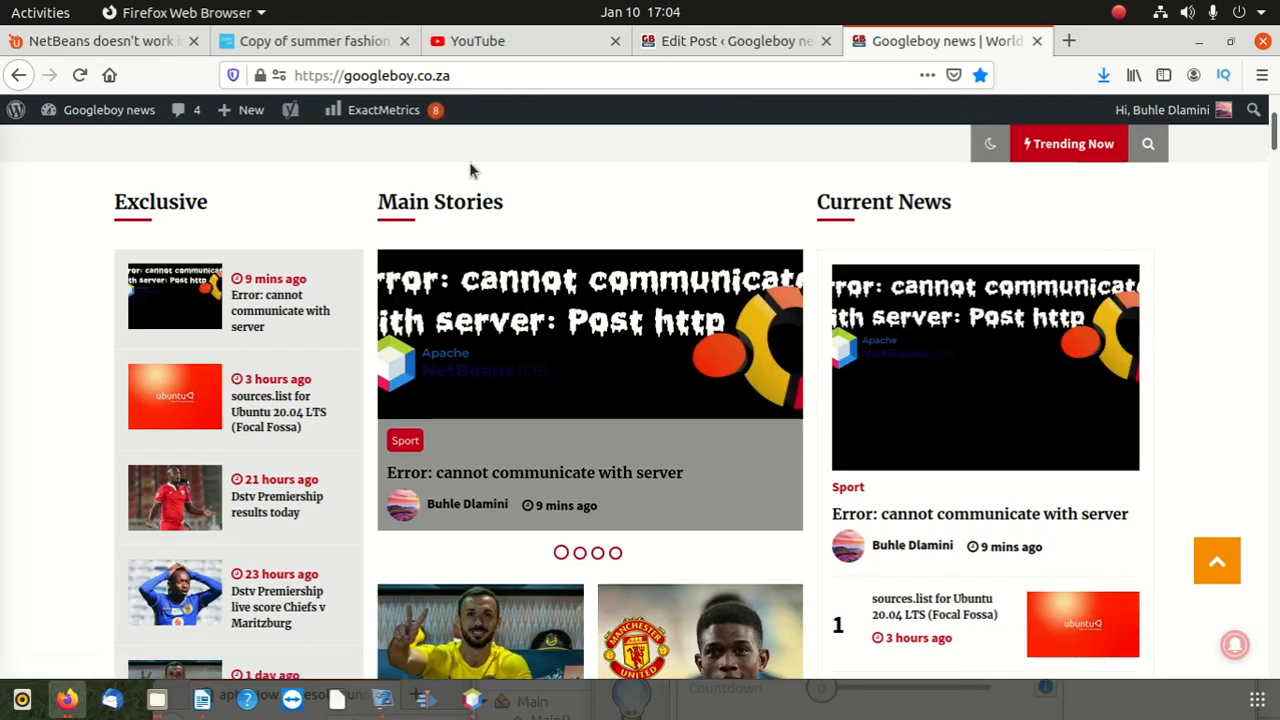
# Close the post's editing tab and open the list of all posts from the site's dashboard.
pyautogui.click(830, 45)
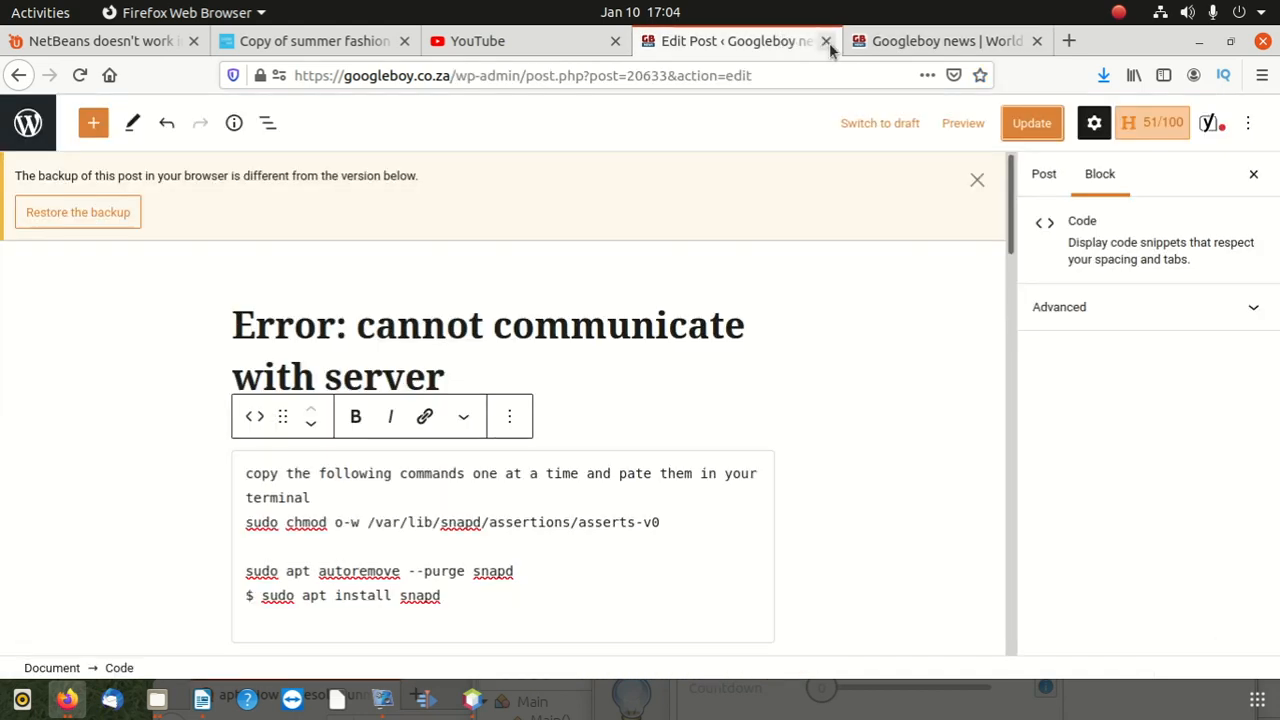
pyautogui.click(826, 42)
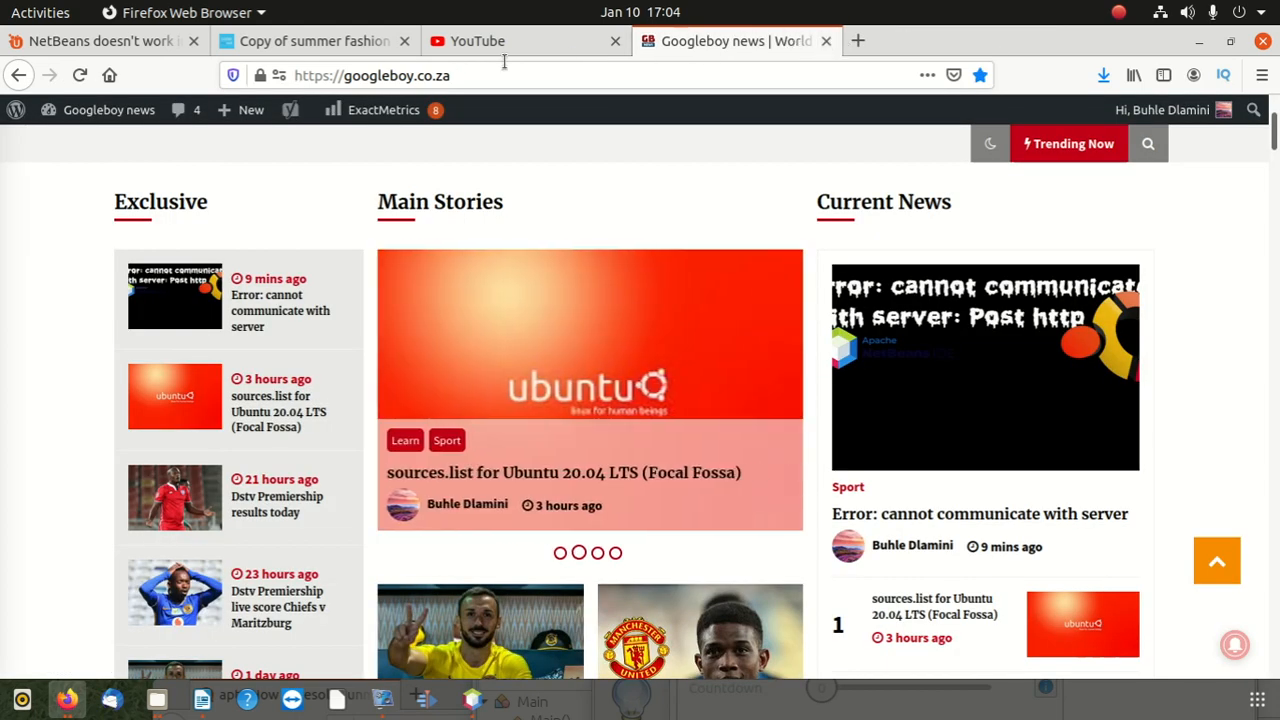
pyautogui.moveTo(105, 115)
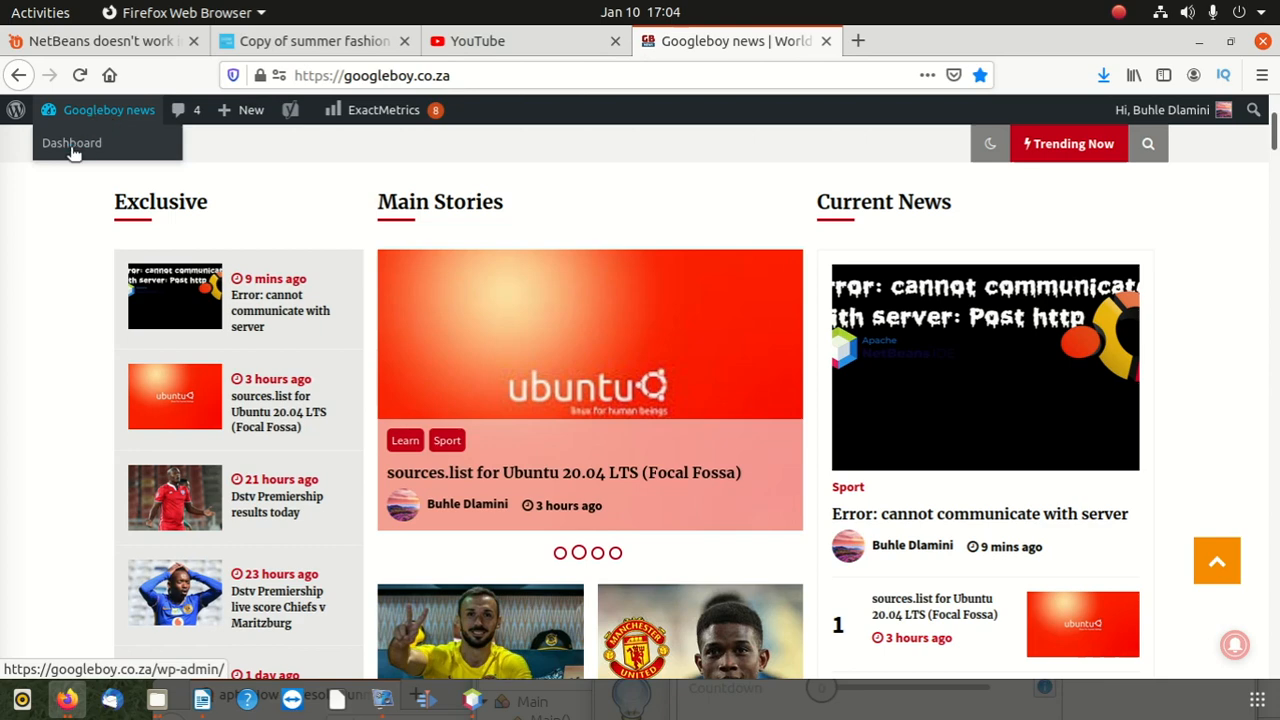
pyautogui.click(83, 145)
pyautogui.scroll(-5, 337, 297)
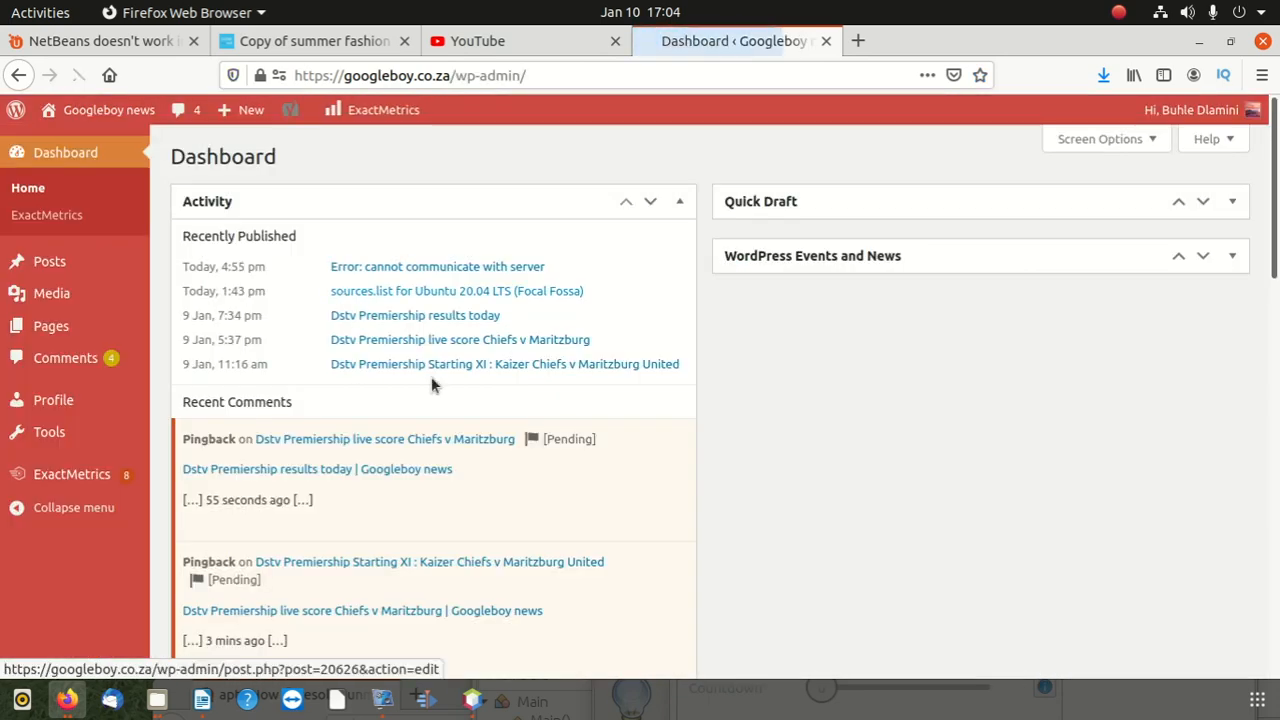
pyautogui.scroll(-2, 169, 410)
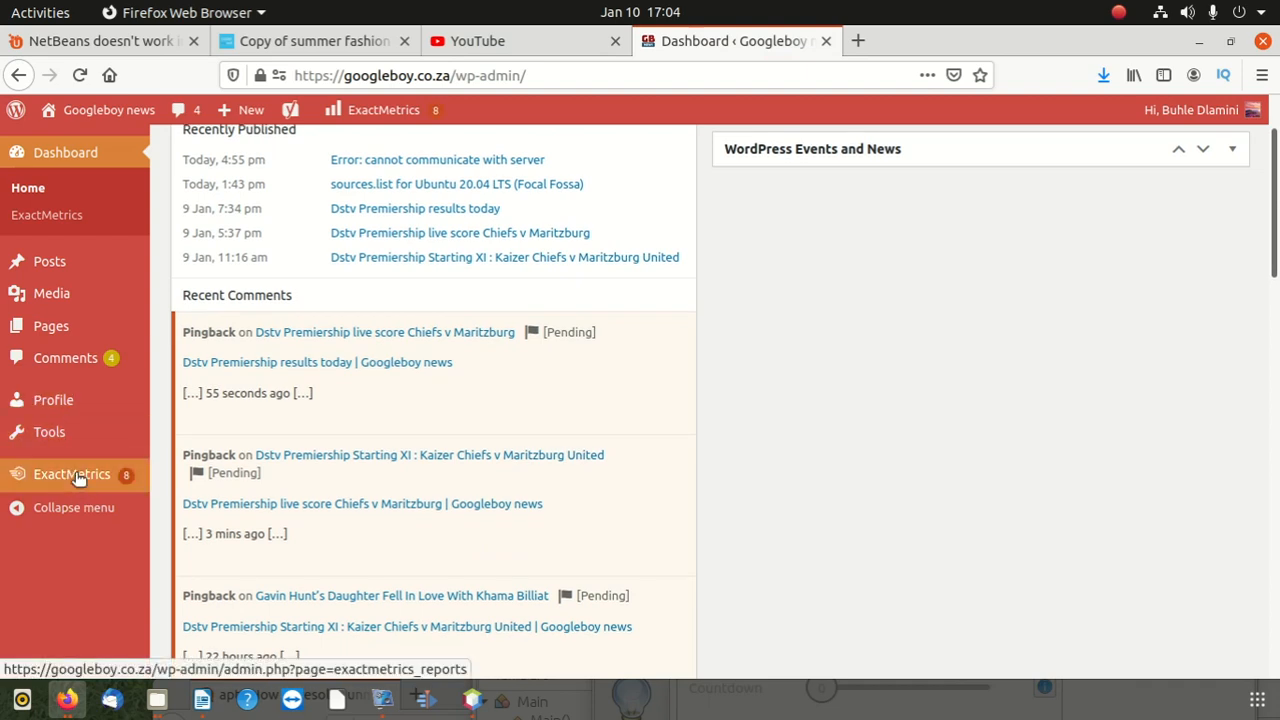
pyautogui.click(57, 265)
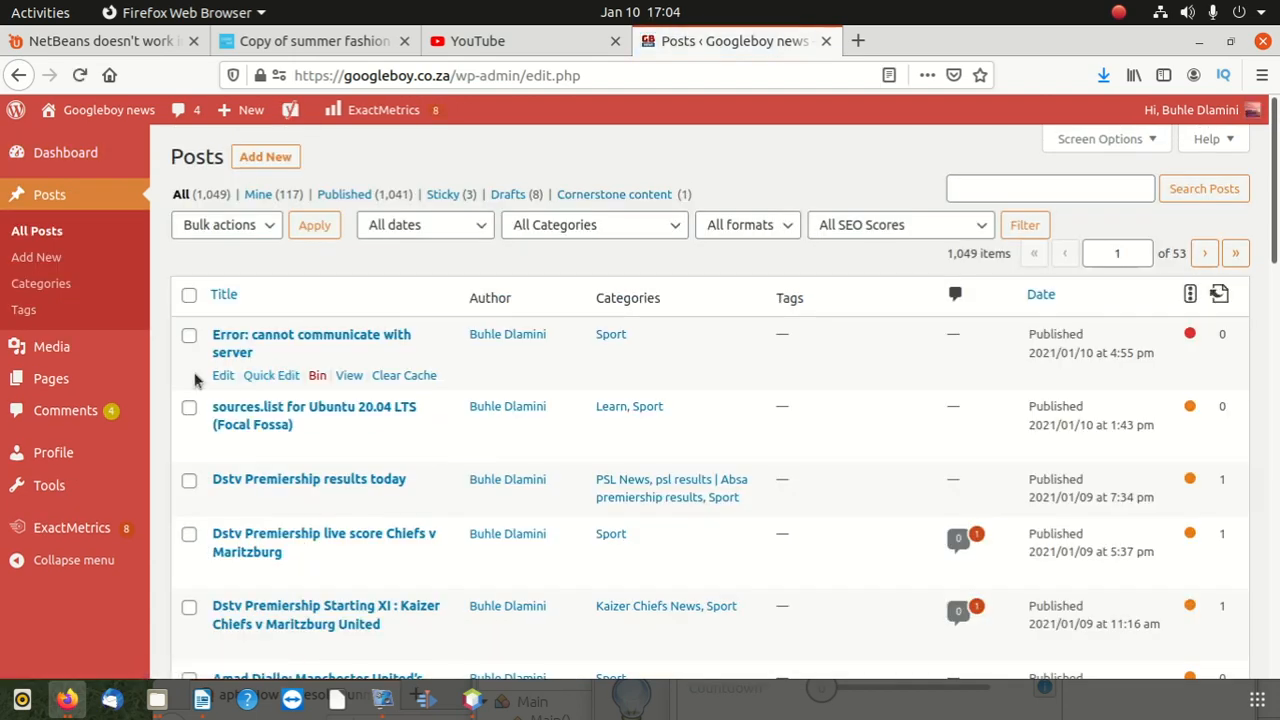
# Use Quick Edit to retitle the newest post "error: cannot communicate with server" and update it.
pyautogui.click(252, 375)
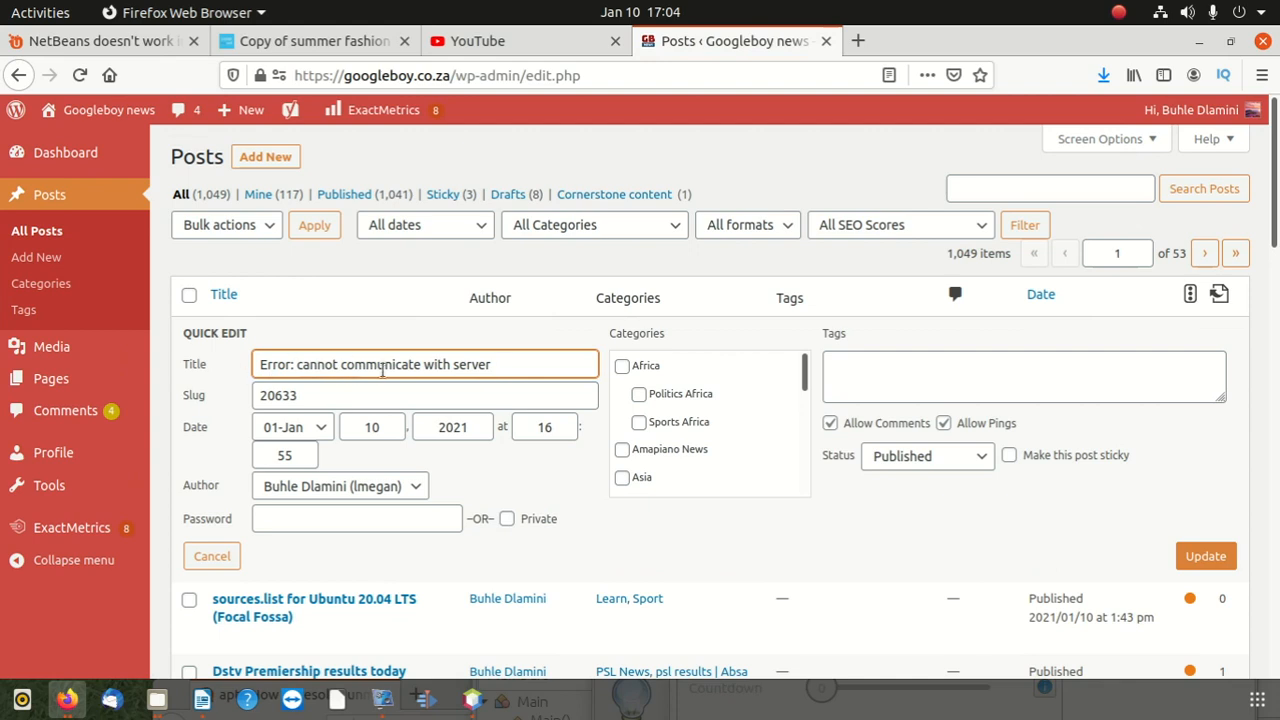
pyautogui.moveTo(503, 365); pyautogui.dragTo(197, 348)
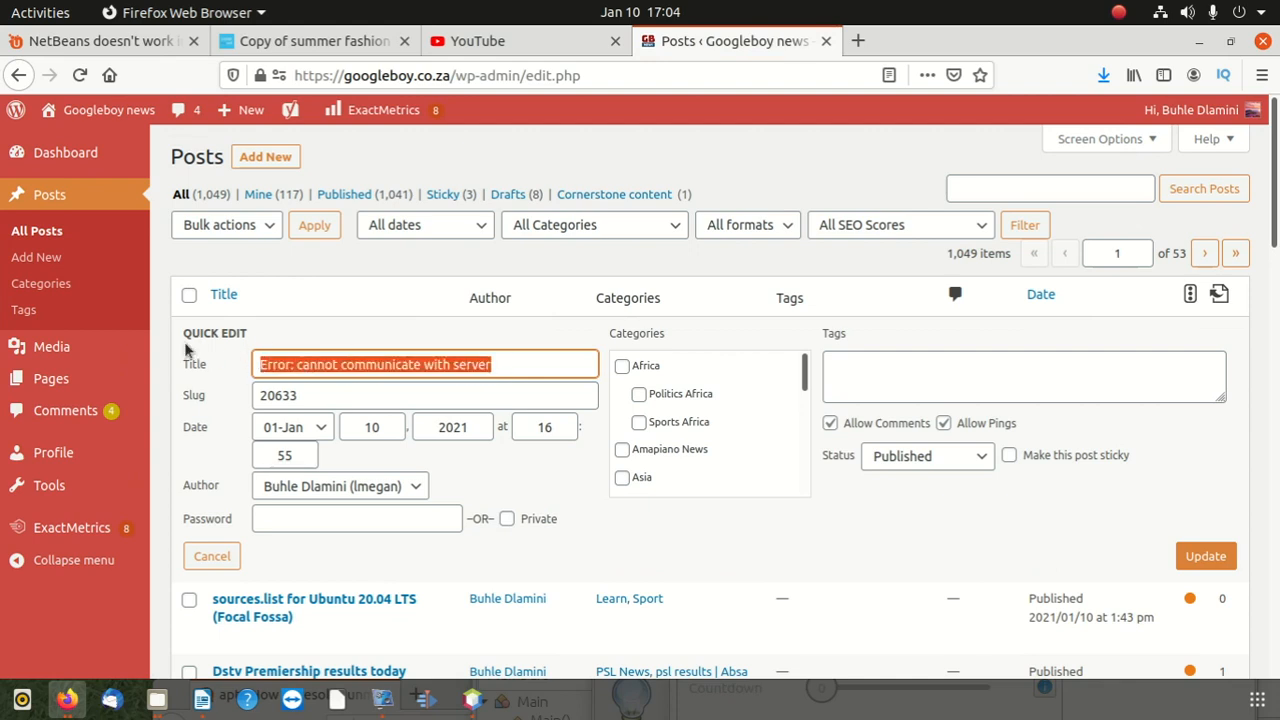
pyautogui.press('BackSpace')
pyautogui.write('error: cannot communicate with server')
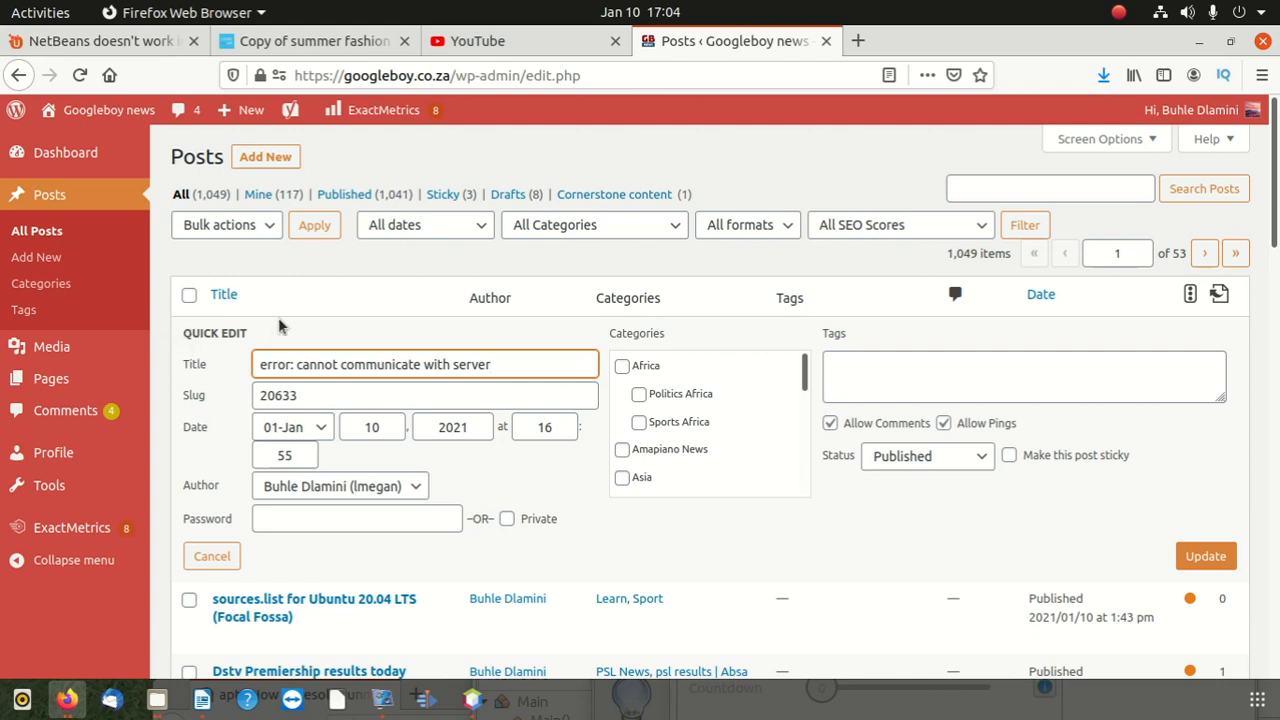
pyautogui.scroll(-4, 330, 520)
pyautogui.scroll(4, 472, 470)
pyautogui.click(1206, 557)
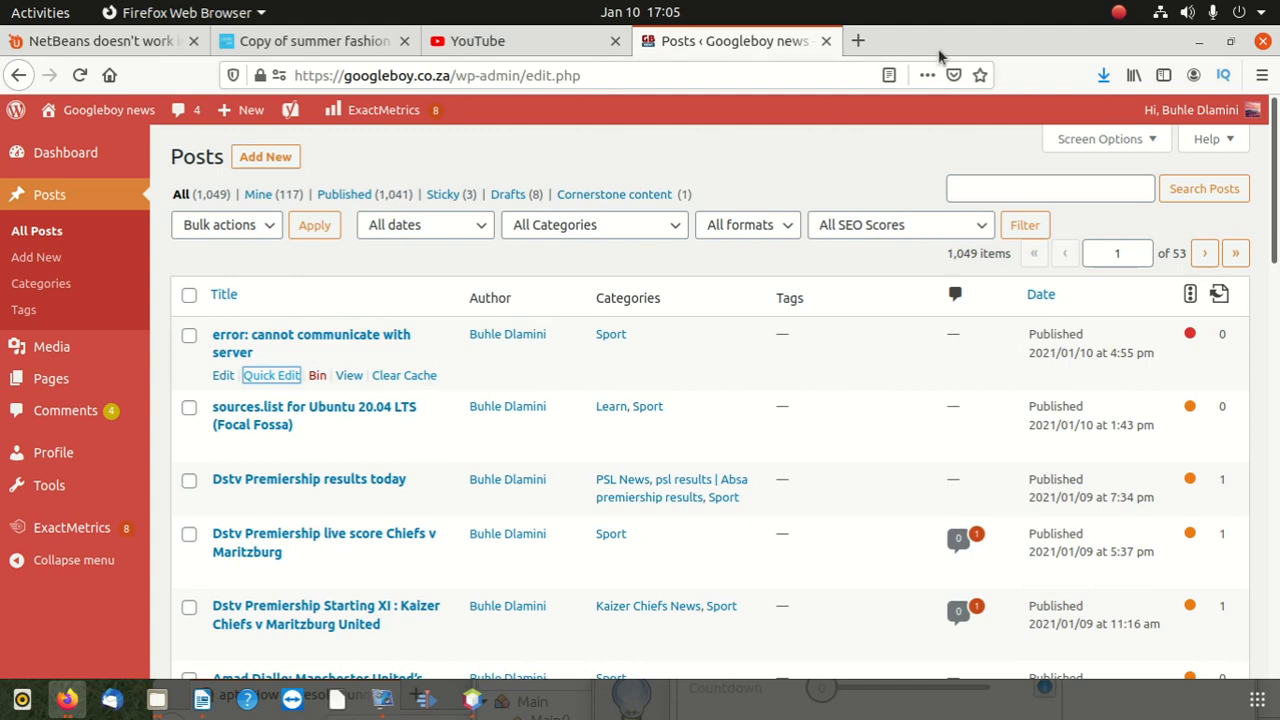
# Reopen the "error: cannot communicate with server" post in the full editor and review its content through to the Yoast SEO settings.
pyautogui.moveTo(845, 41); pyautogui.dragTo(1066, 3)
pyautogui.click(222, 376)
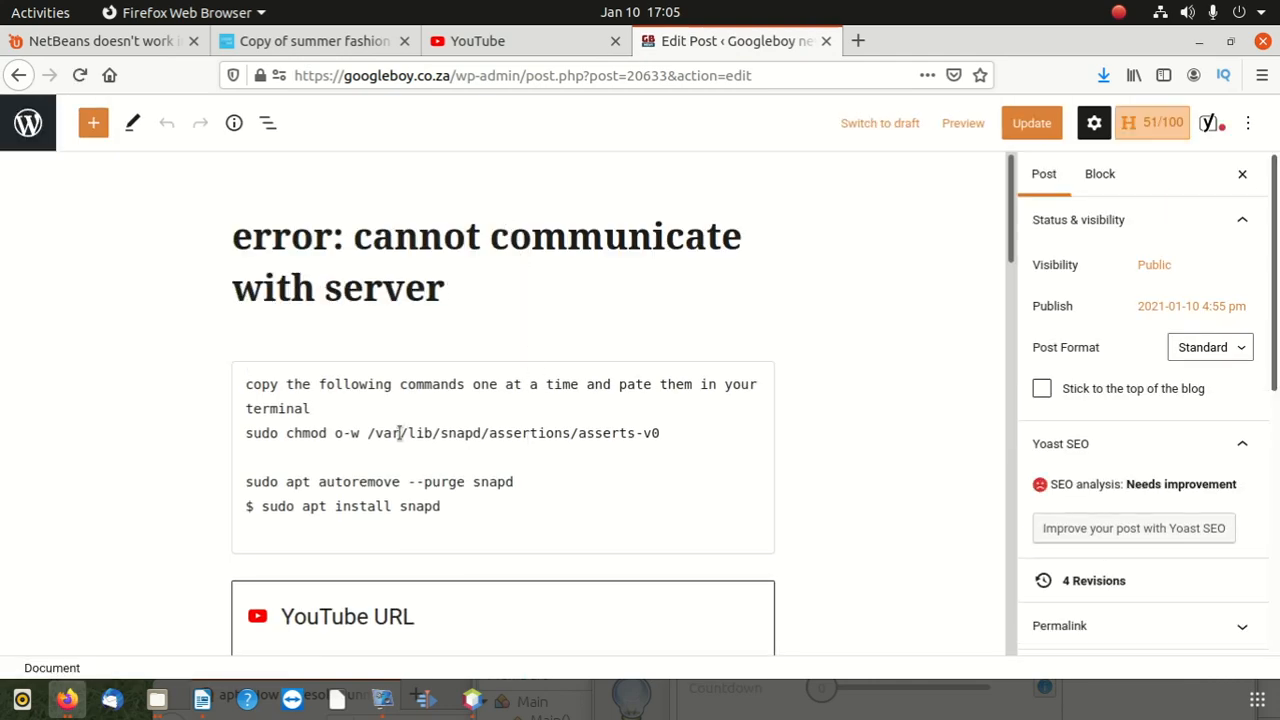
pyautogui.scroll(-3, 415, 445)
pyautogui.scroll(3, 420, 443)
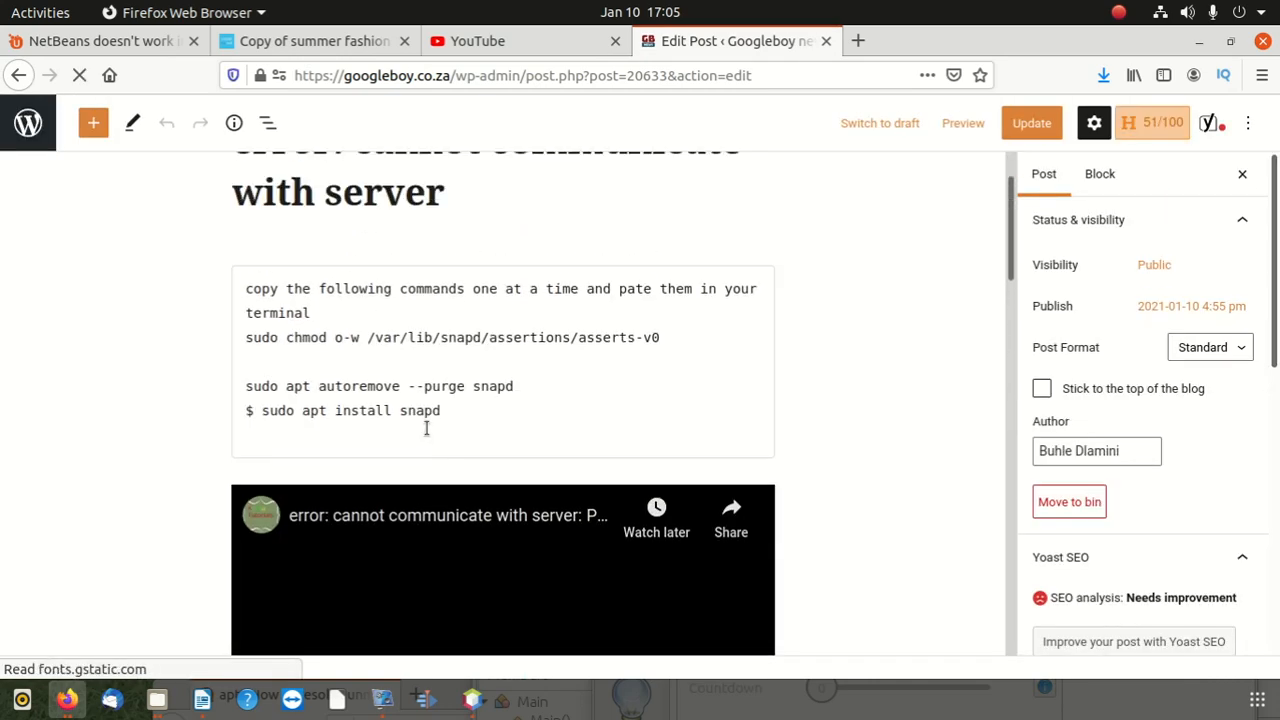
pyautogui.scroll(-5, 429, 425)
pyautogui.scroll(-5, 430, 423)
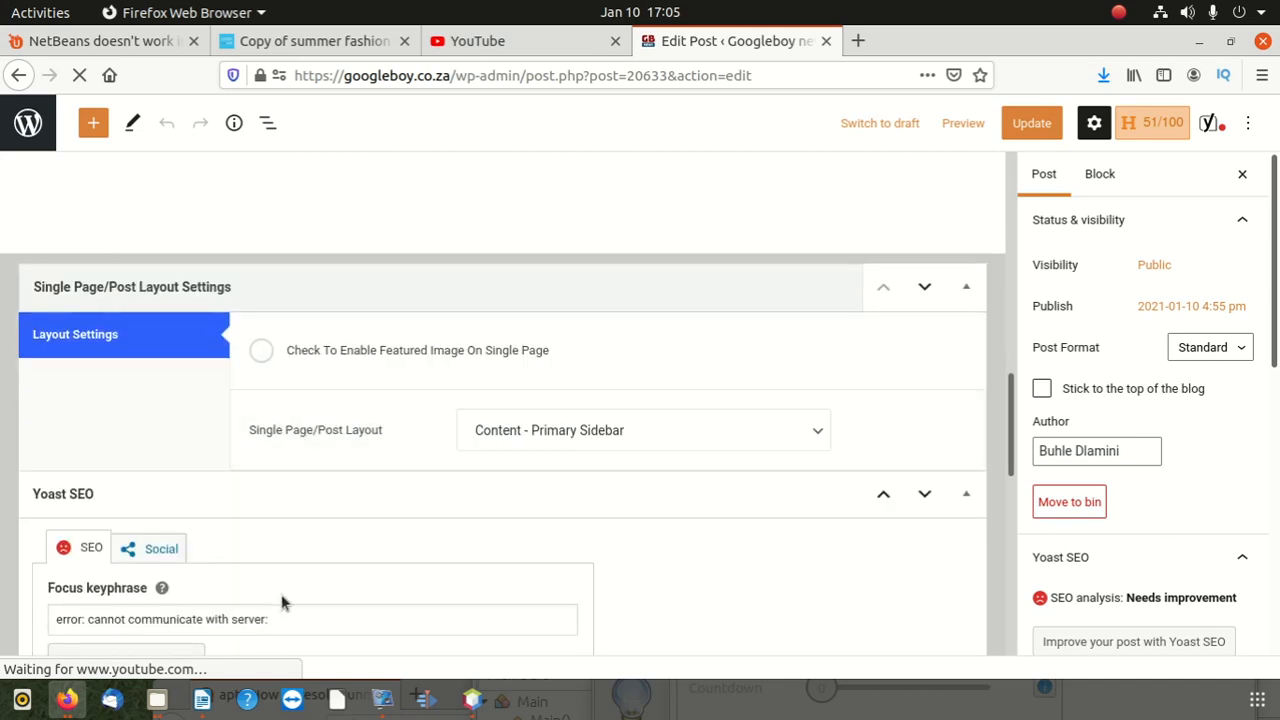
# Switch to LibreOffice Writer, copy the full two-line snapd error message at the top of the document, and return to the post editor.
pyautogui.click(203, 703)
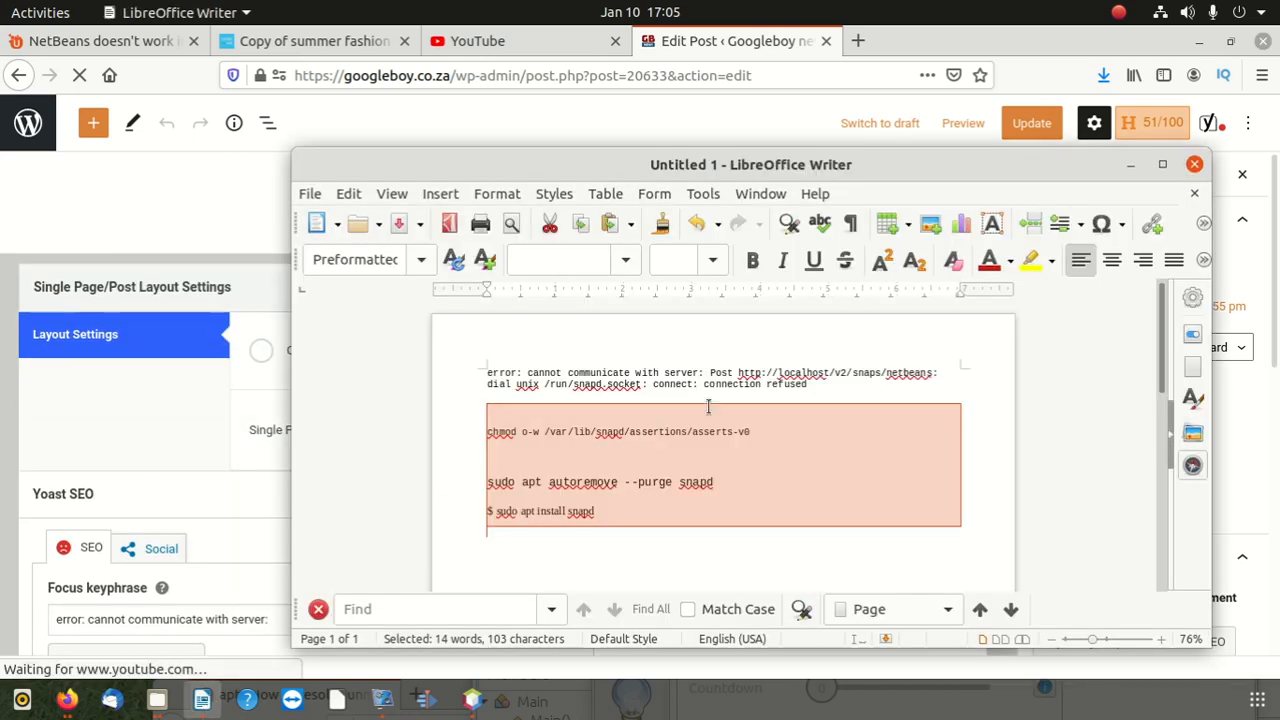
pyautogui.click(787, 385)
pyautogui.moveTo(841, 382); pyautogui.dragTo(451, 366)
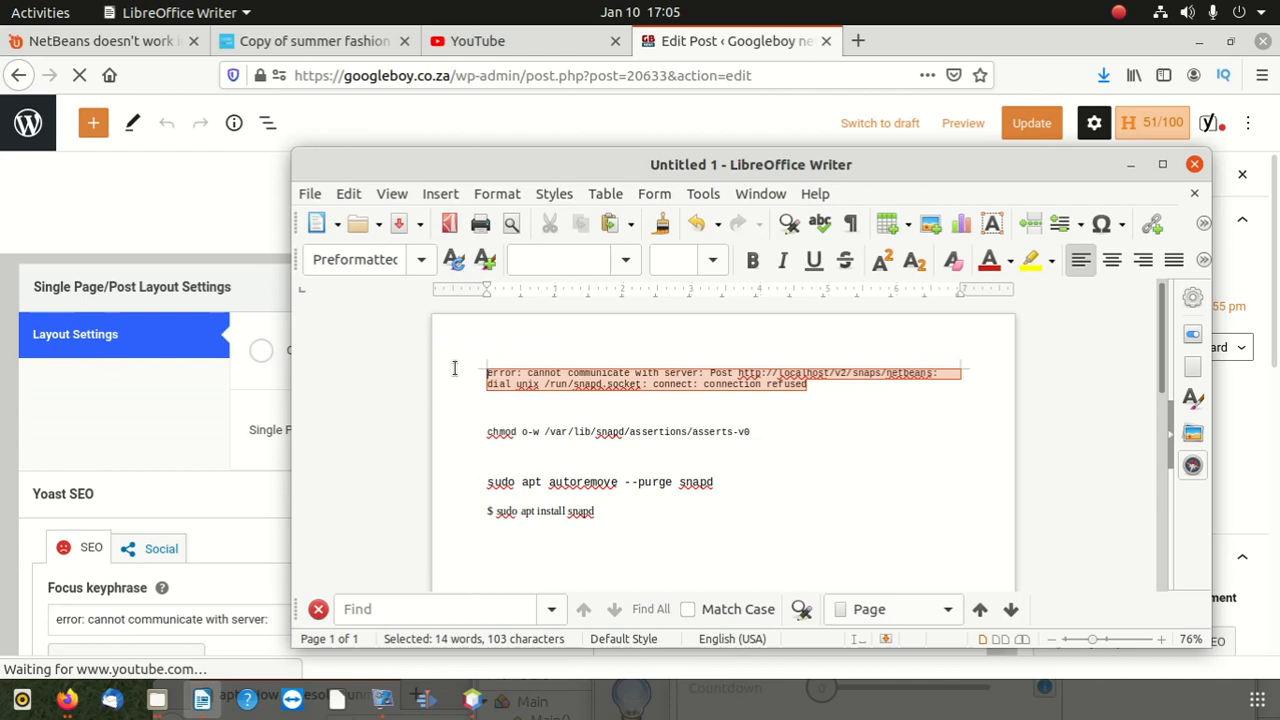
pyautogui.rightClick(645, 385)
pyautogui.click(645, 412)
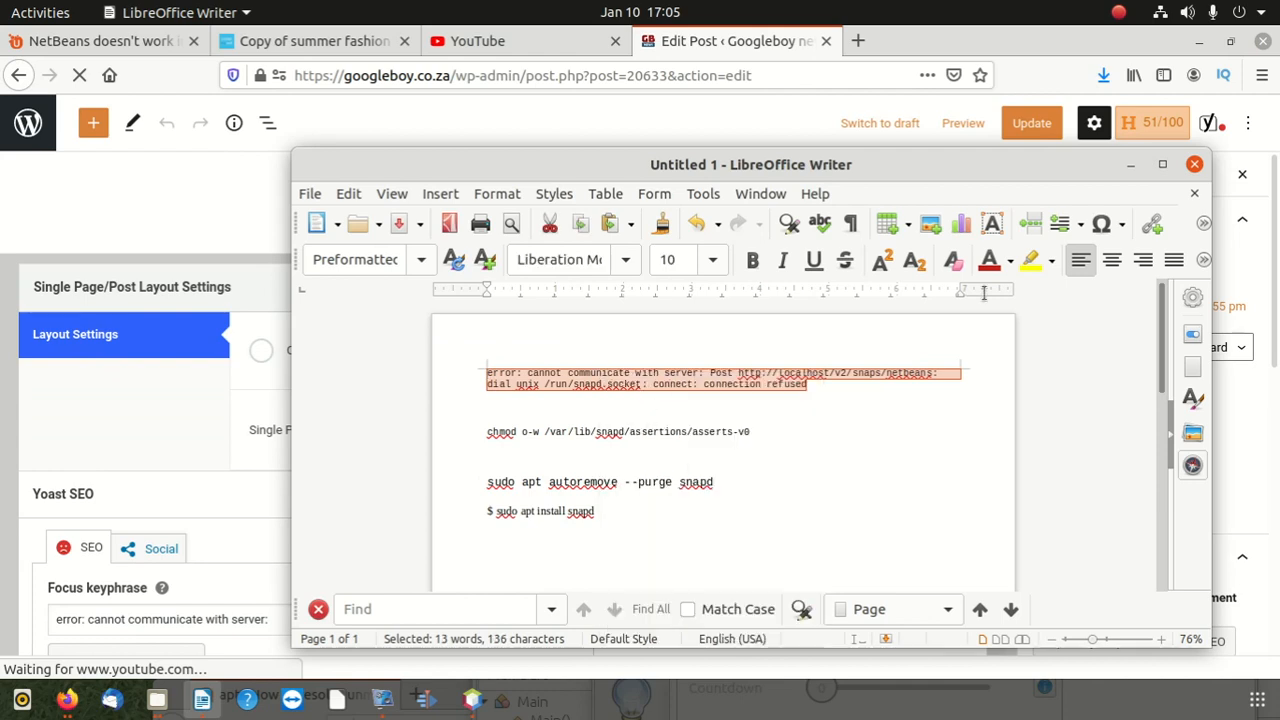
pyautogui.click(1132, 165)
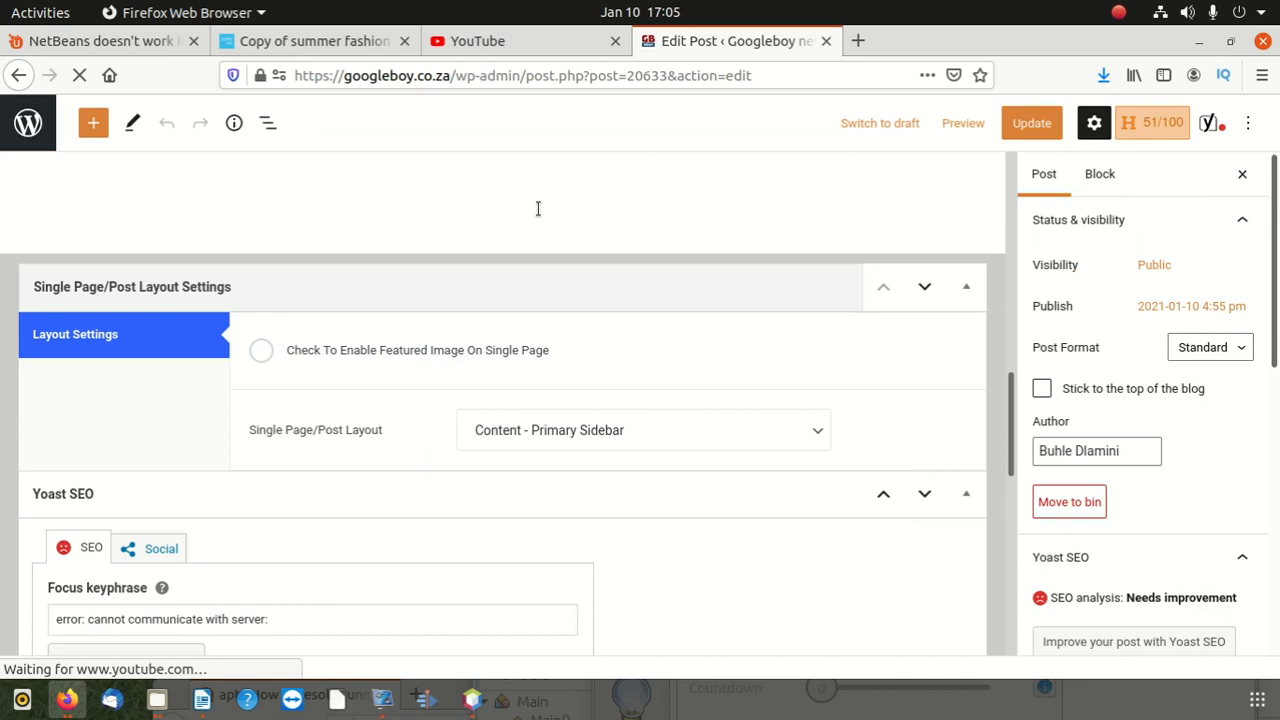
# Clear the post's title and try to paste the copied error message in its place.
pyautogui.moveTo(513, 266); pyautogui.dragTo(168, 228)
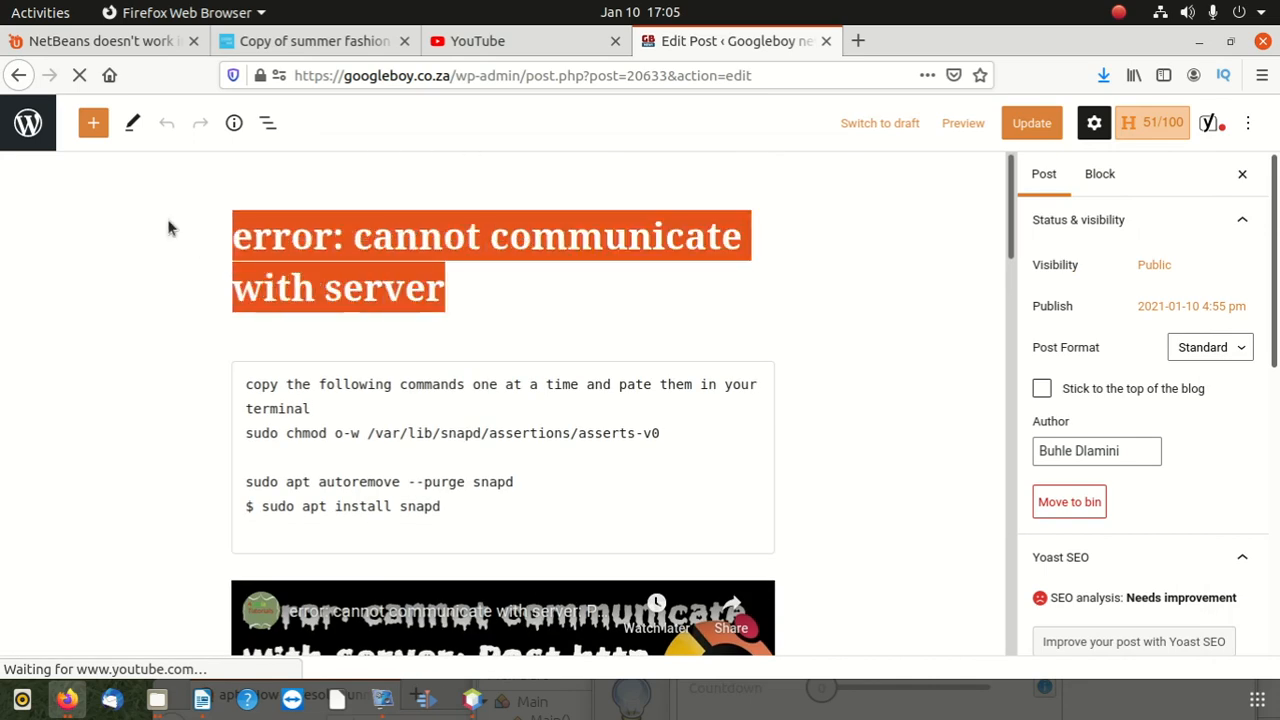
pyautogui.press('BackSpace')
pyautogui.hotkey('ctrl', 'v')
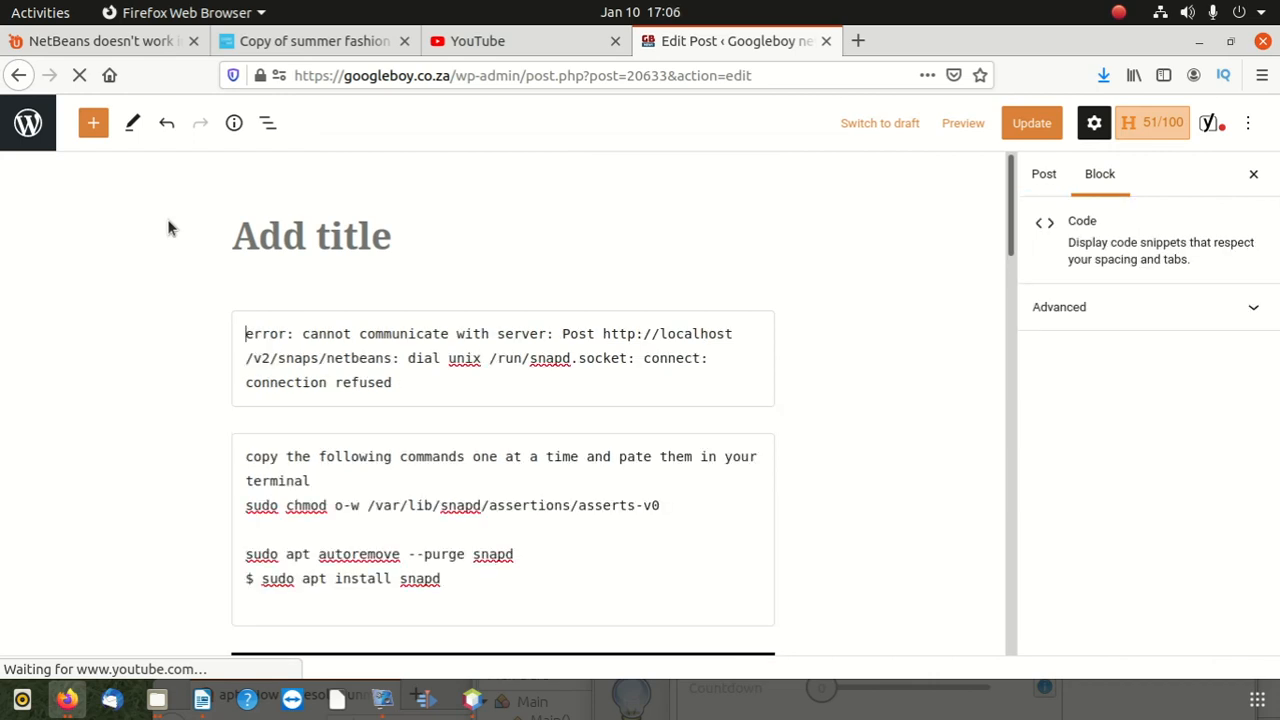
pyautogui.click(437, 235)
pyautogui.rightClick(436, 238)
pyautogui.click(478, 319)
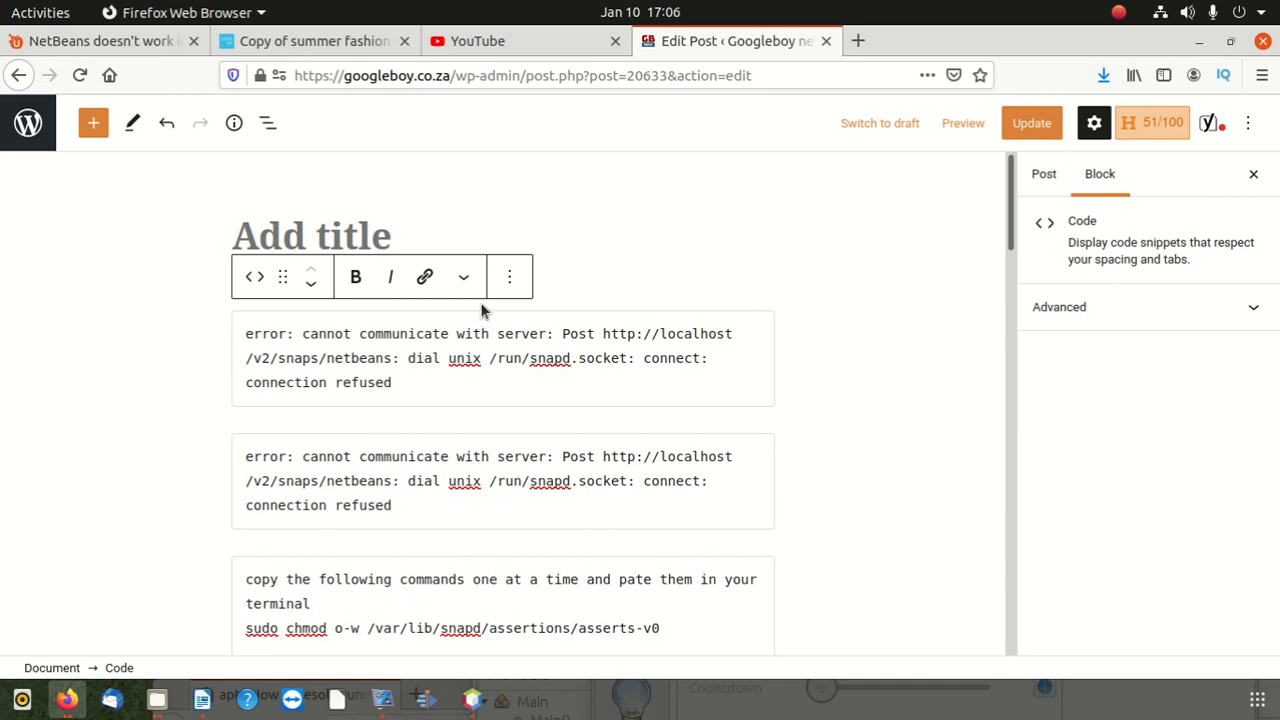
# Copy the word "cannot" from the error message in LibreOffice Writer and return to the post editor.
pyautogui.click(204, 700)
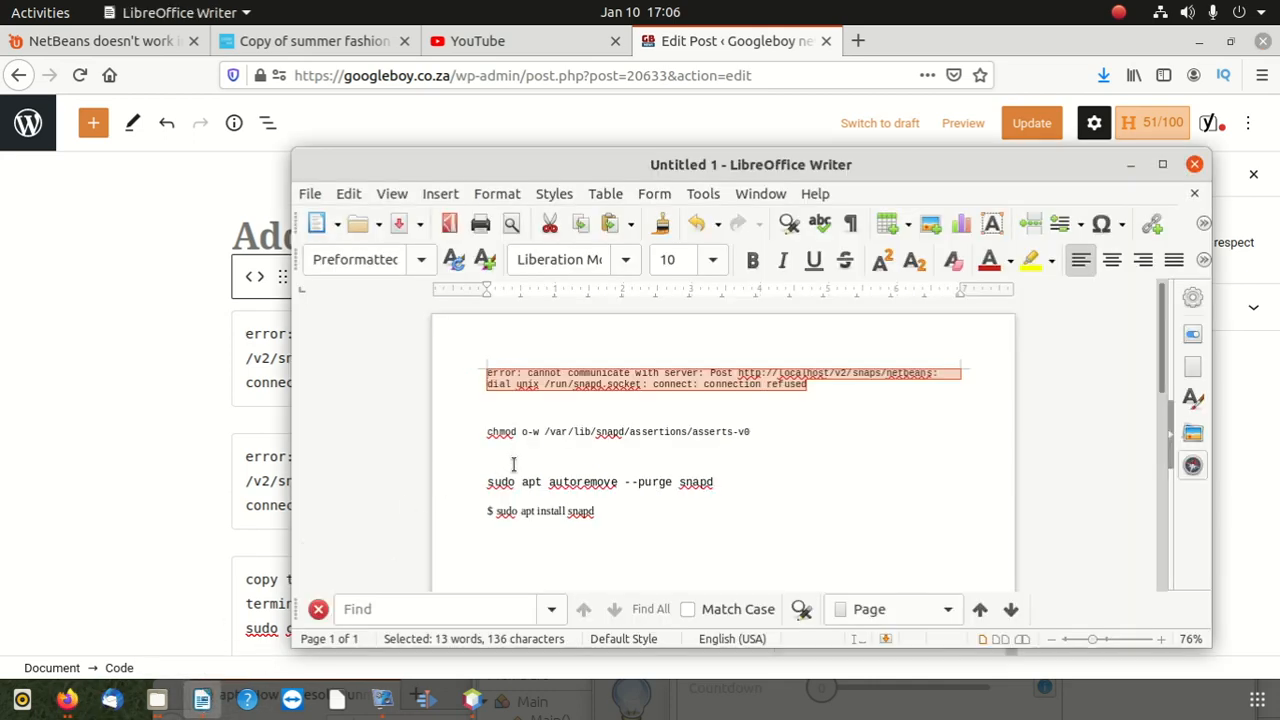
pyautogui.click(518, 372)
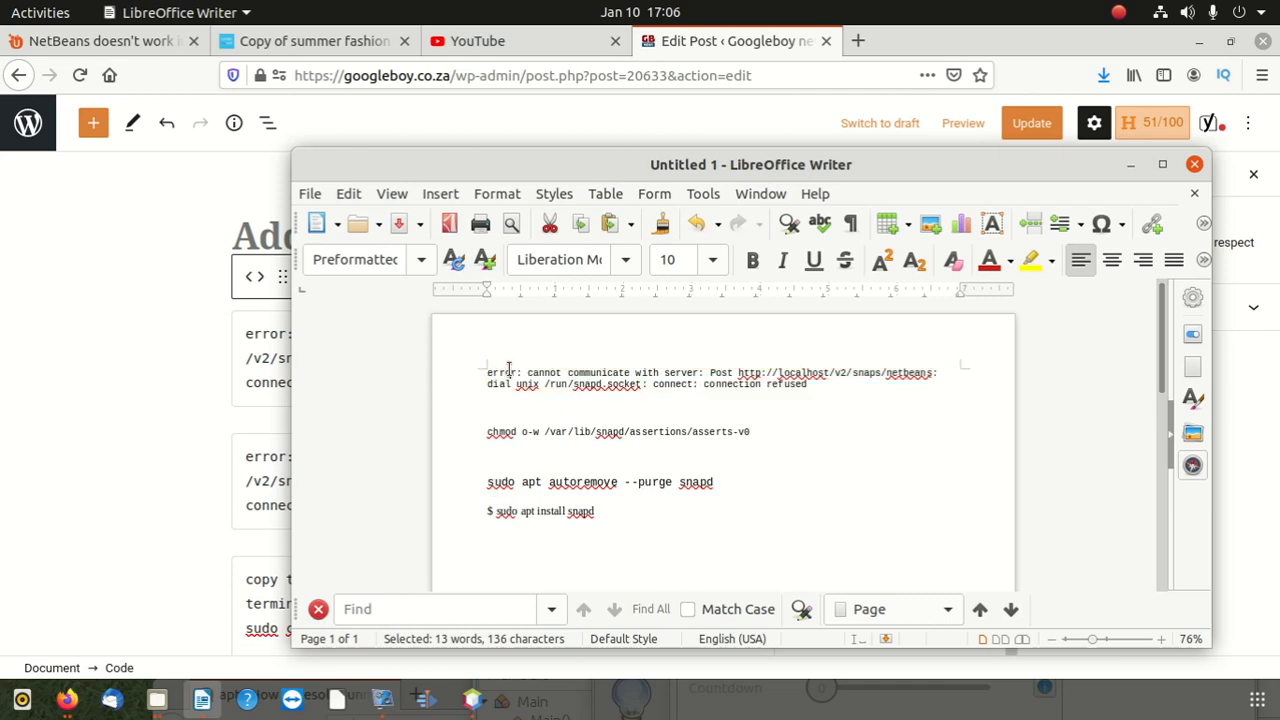
pyautogui.doubleClick(542, 372)
pyautogui.rightClick(545, 373)
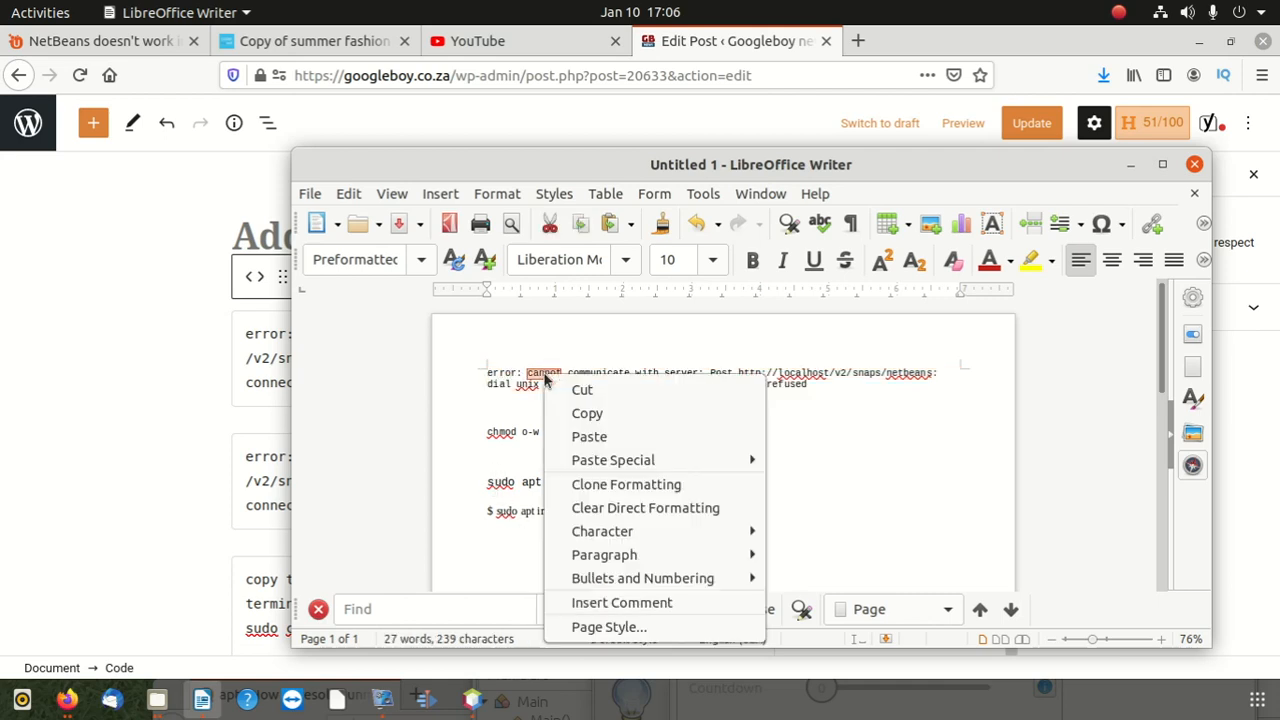
pyautogui.click(588, 416)
pyautogui.click(195, 285)
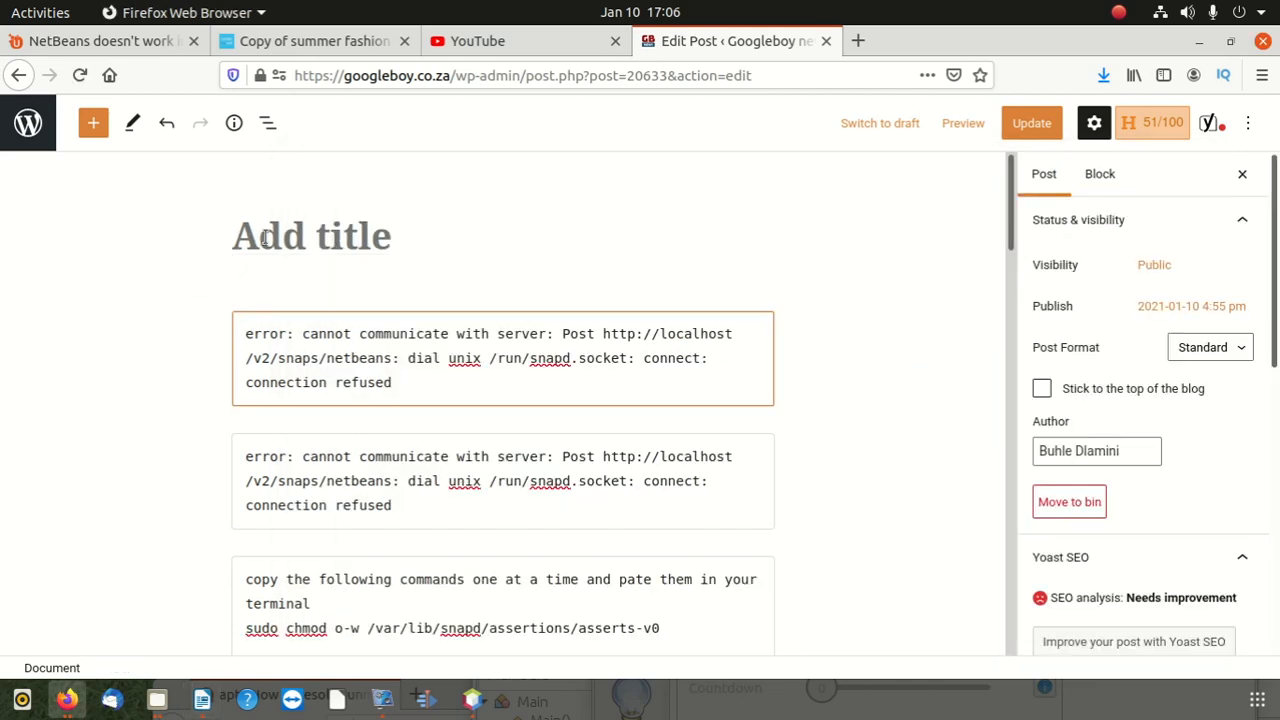
# Try pasting "cannot" into the empty title and delete the pasted word from the code block.
pyautogui.click(267, 238)
pyautogui.rightClick(267, 238)
pyautogui.click(311, 323)
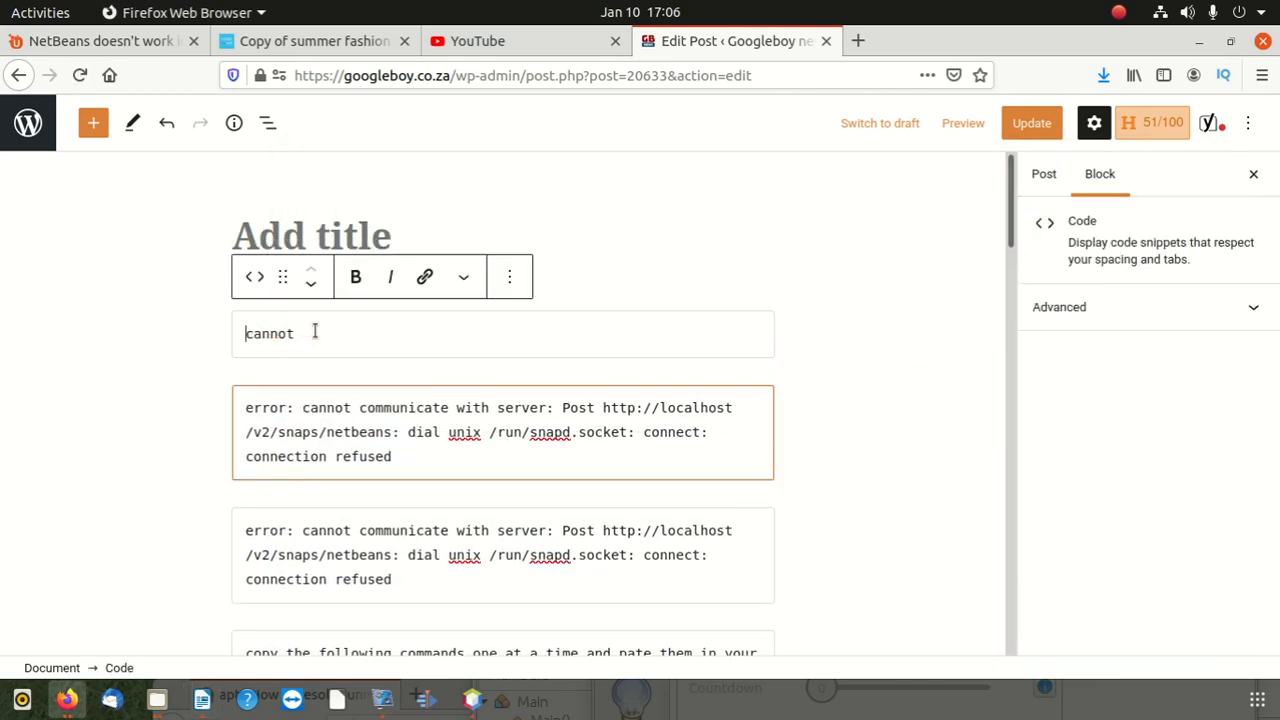
pyautogui.moveTo(314, 331); pyautogui.dragTo(200, 323)
pyautogui.press('BackSpace')
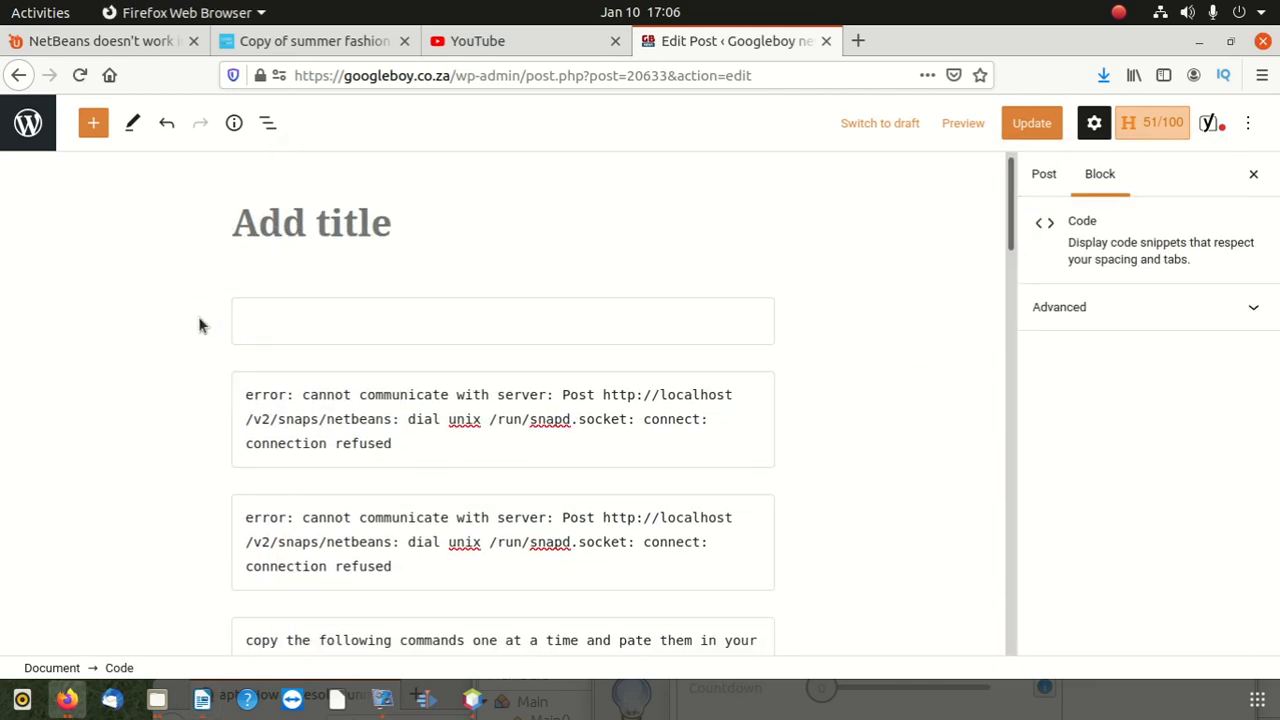
# Copy the full error message from the first filled code block and update the post.
pyautogui.moveTo(434, 443); pyautogui.dragTo(229, 396)
pyautogui.rightClick(317, 393)
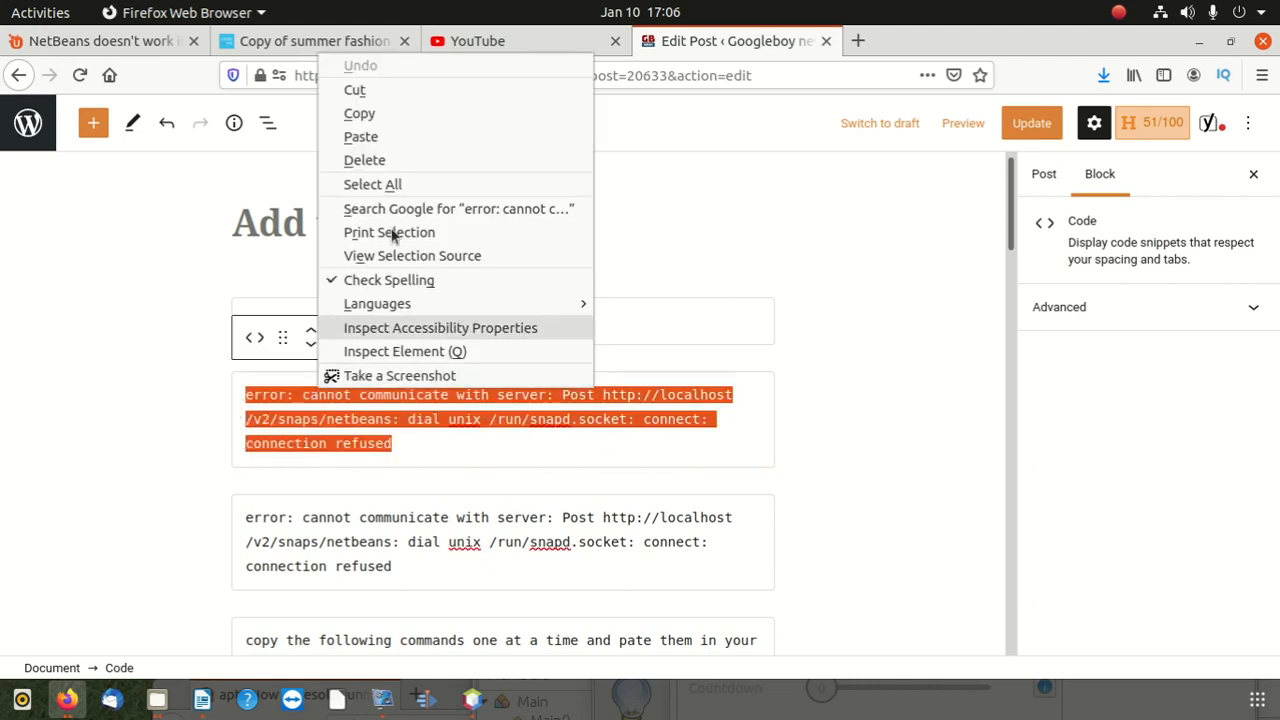
pyautogui.click(385, 116)
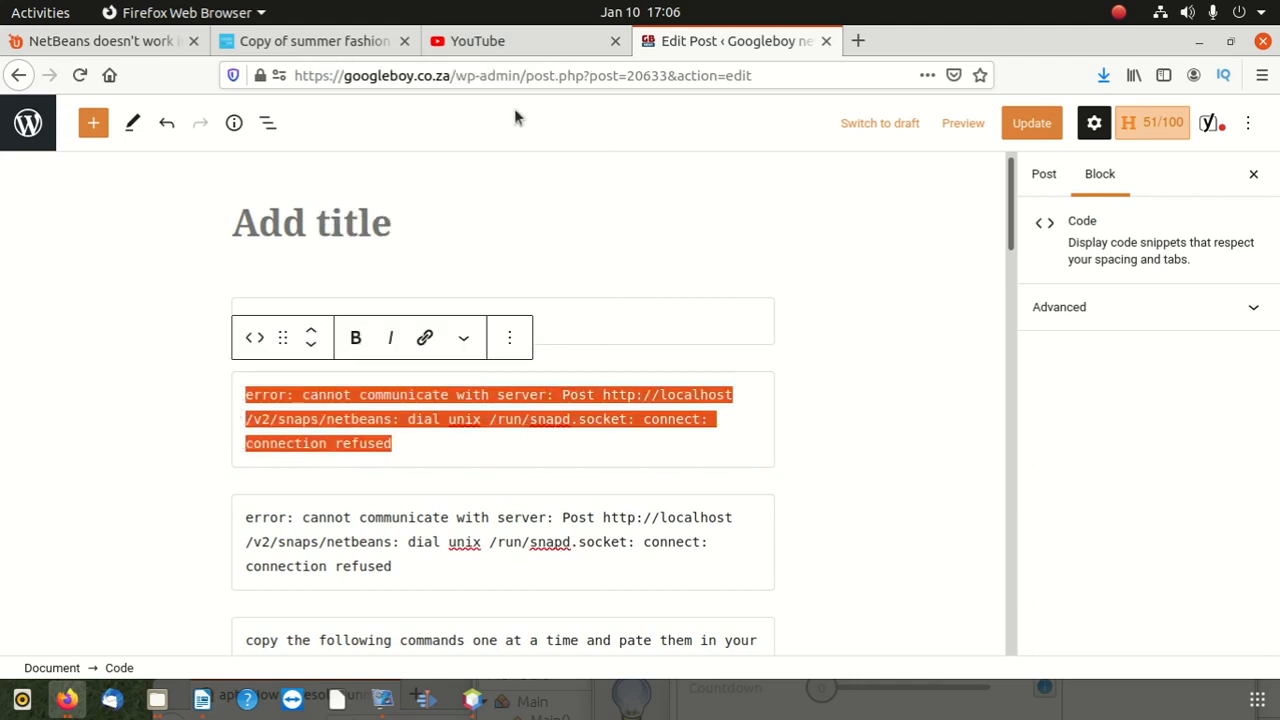
pyautogui.click(1035, 123)
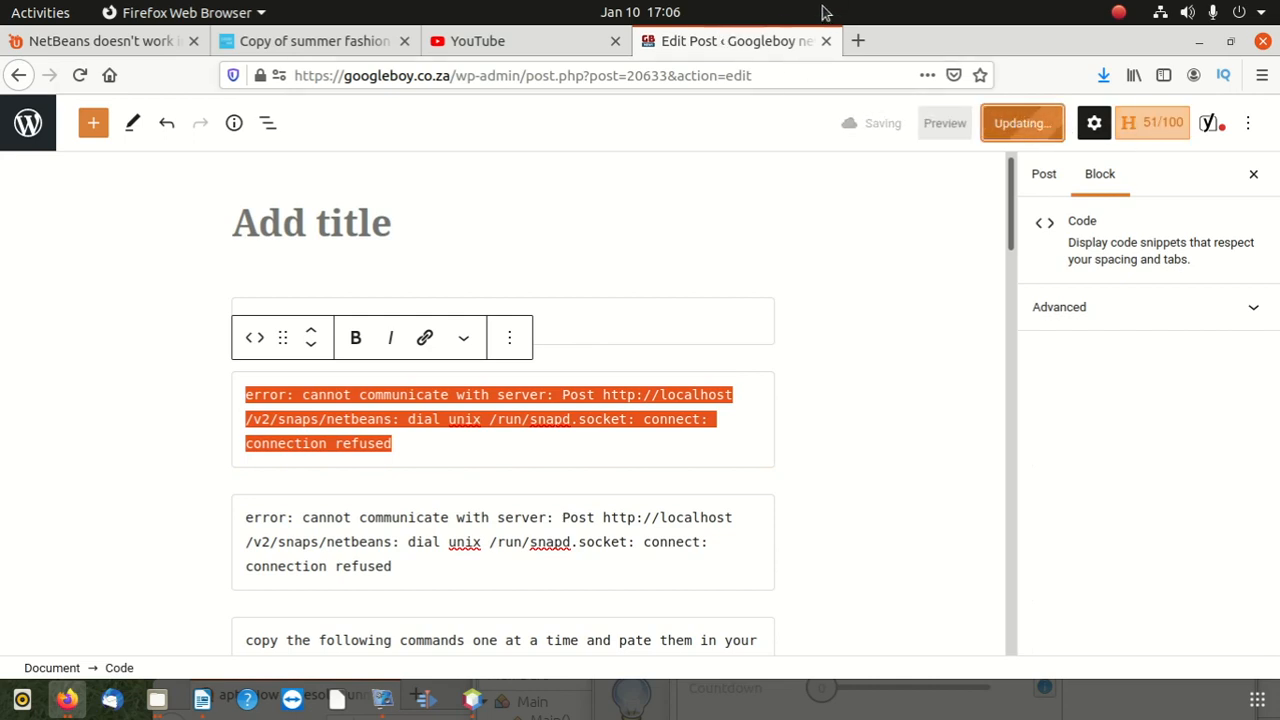
# Open googleboy.co.za in a new browser tab.
pyautogui.click(862, 40)
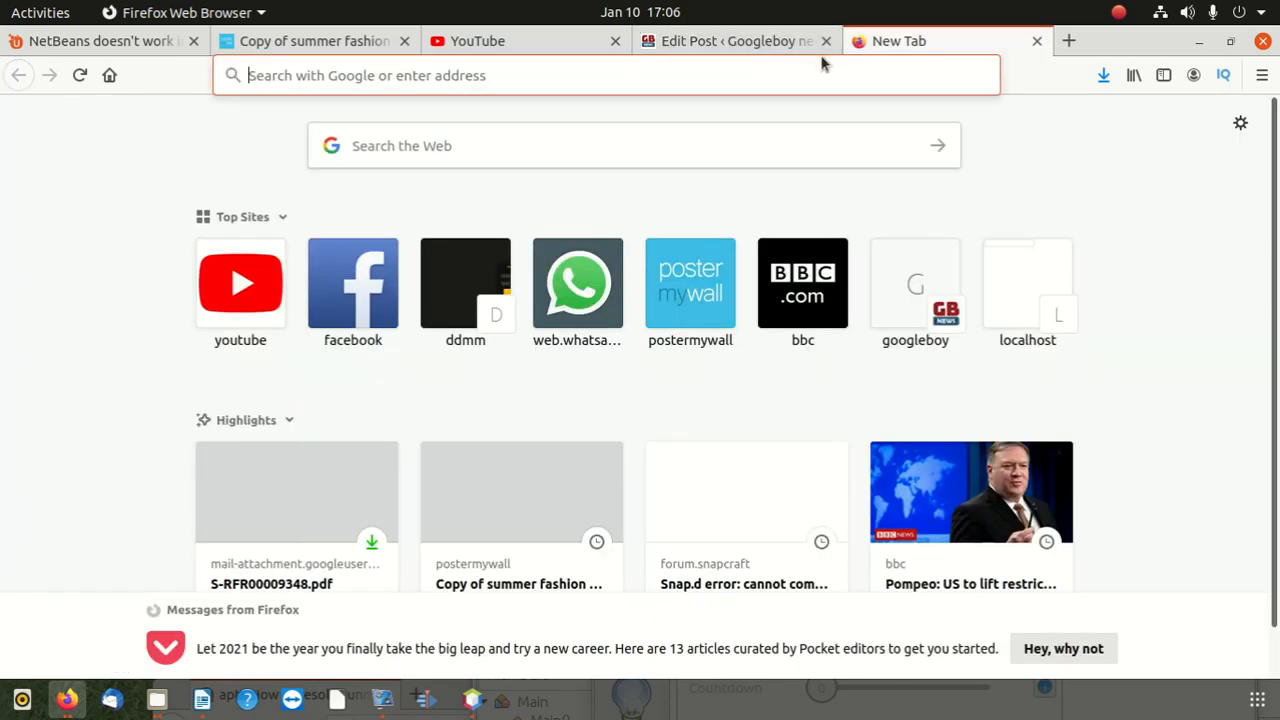
pyautogui.write('google.com/')
pyautogui.press('Return')
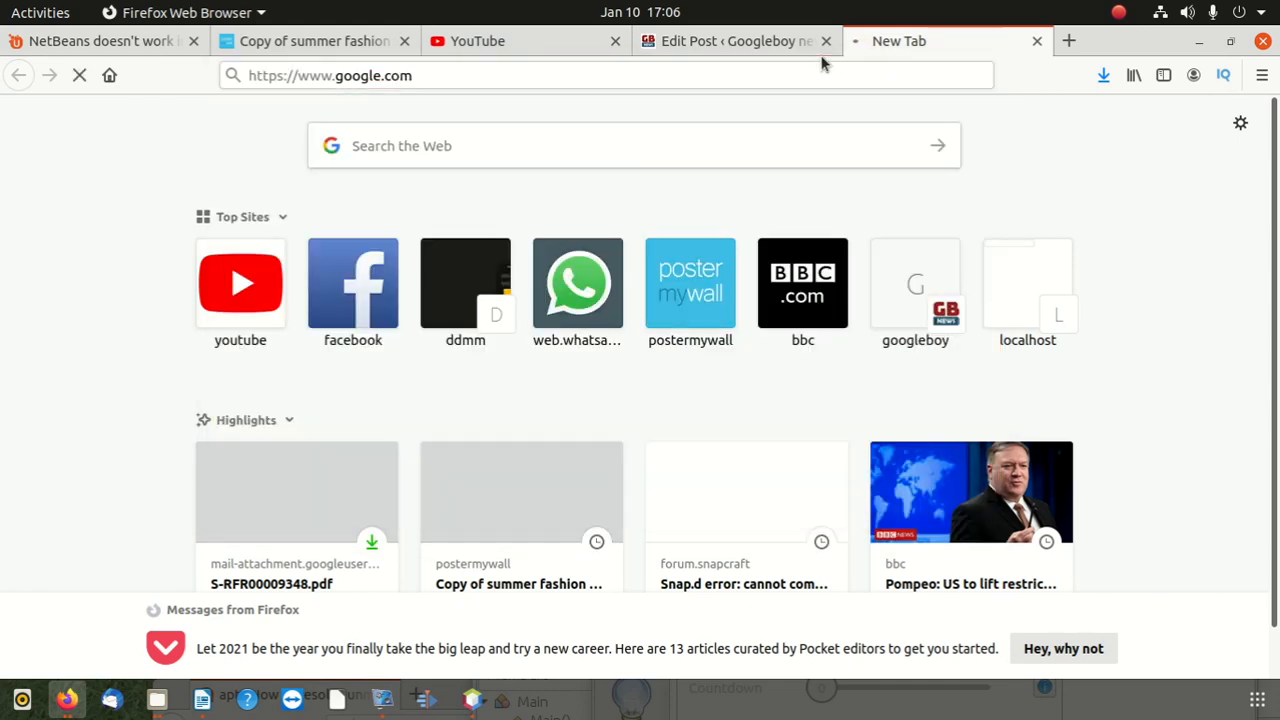
pyautogui.click(514, 78)
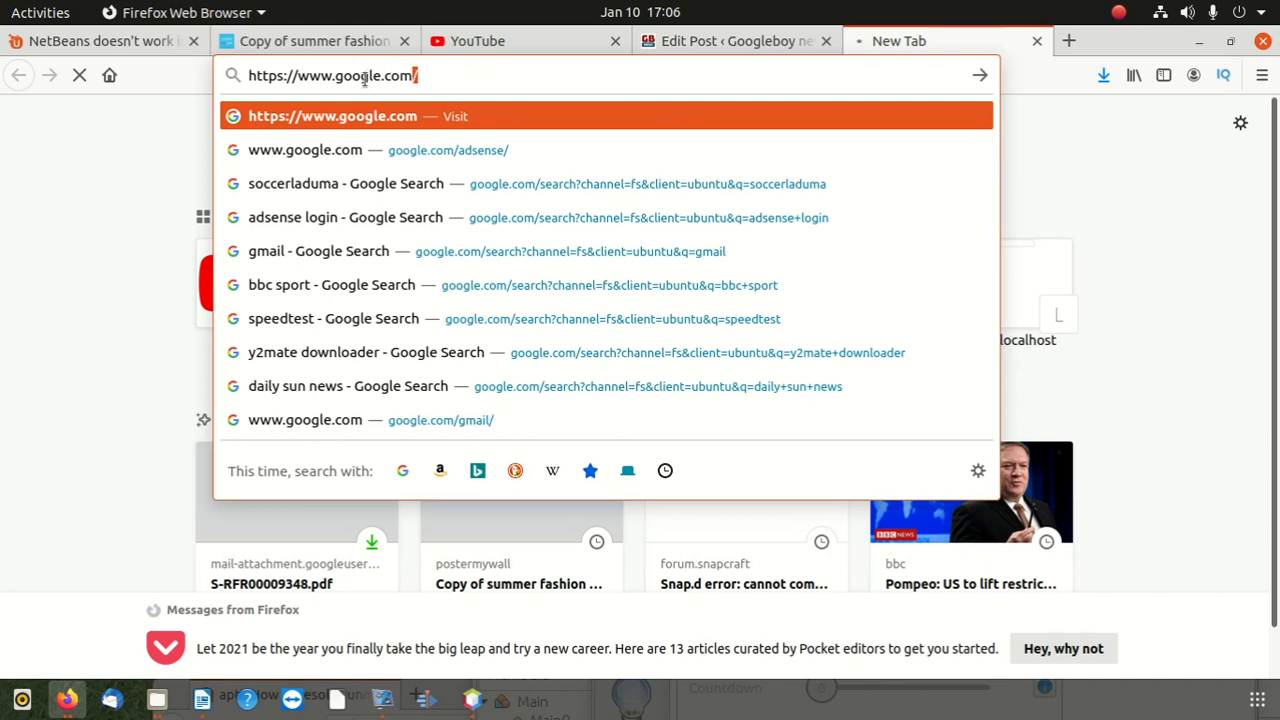
pyautogui.moveTo(383, 77); pyautogui.dragTo(603, 117)
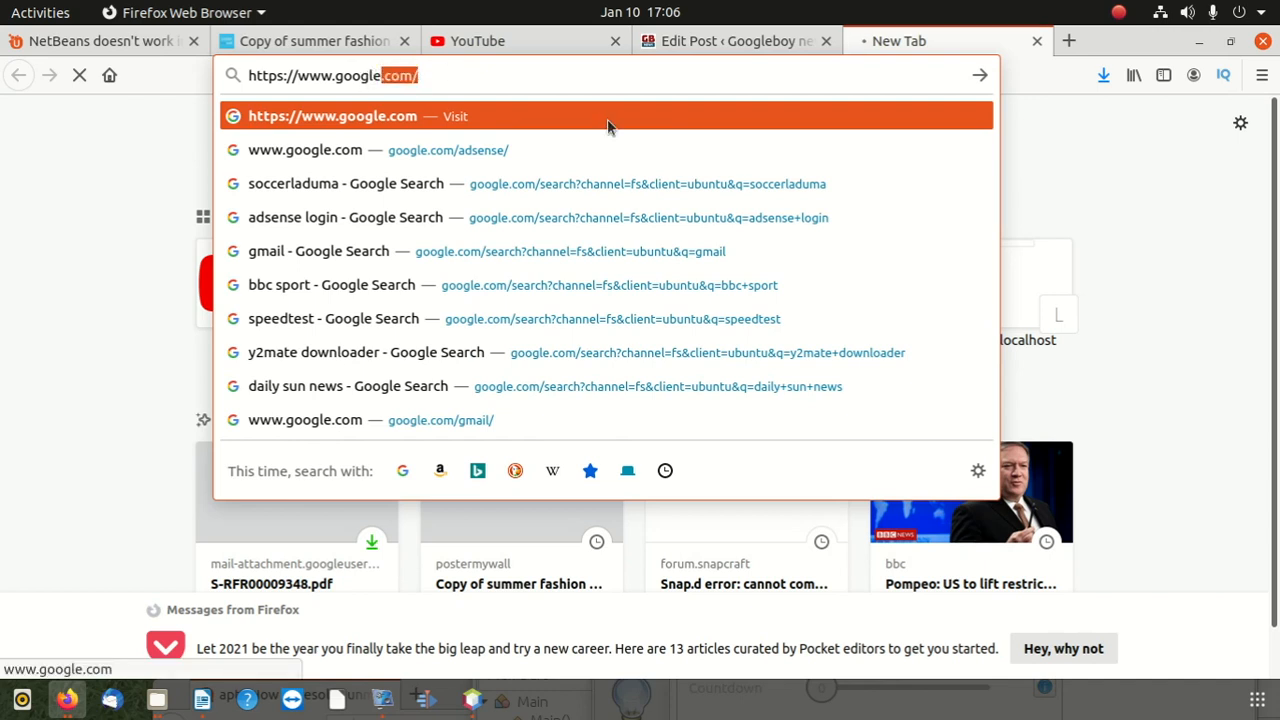
pyautogui.press('BackSpace')
pyautogui.write('bo')
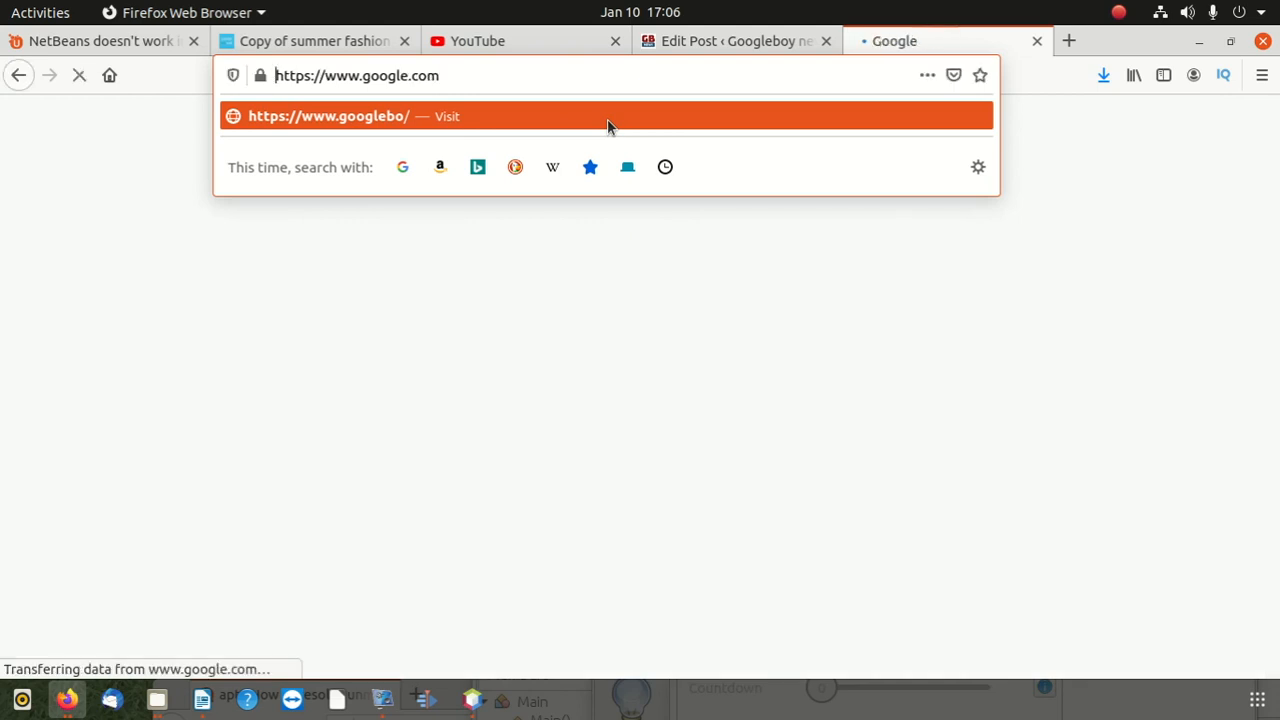
pyautogui.write('y')
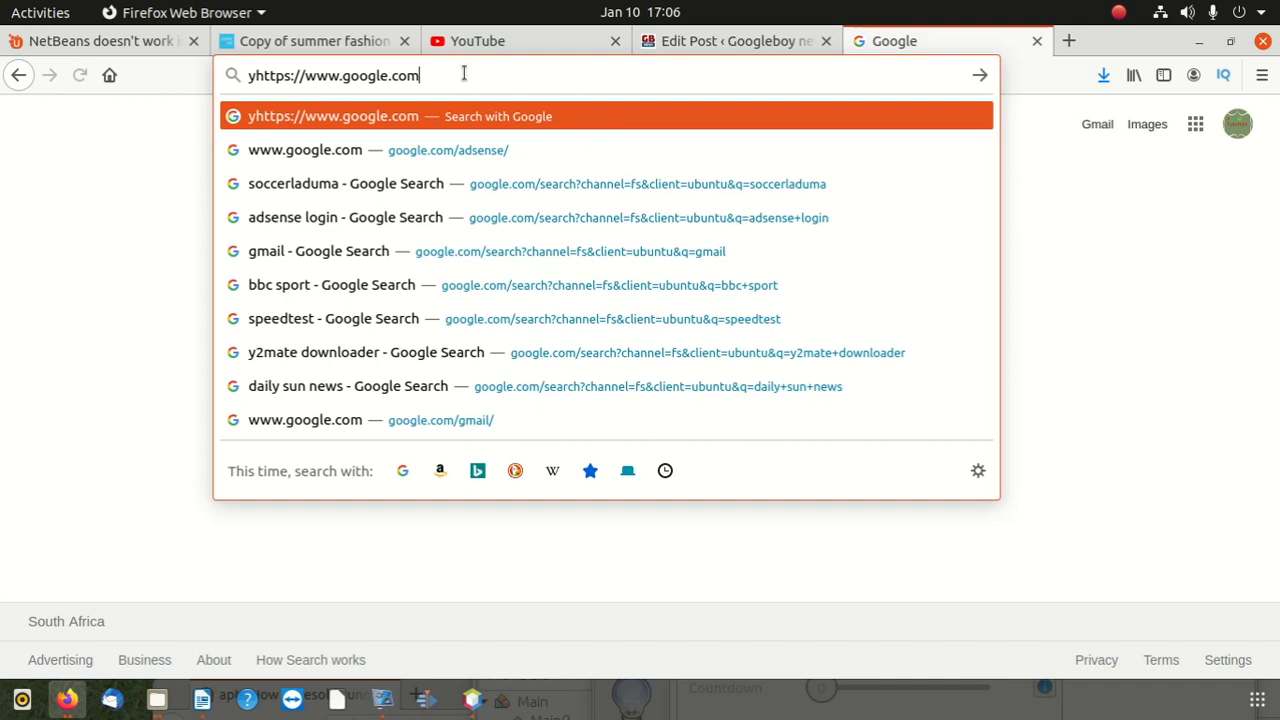
pyautogui.hotkey('ctrl', 'a')
pyautogui.write('google')
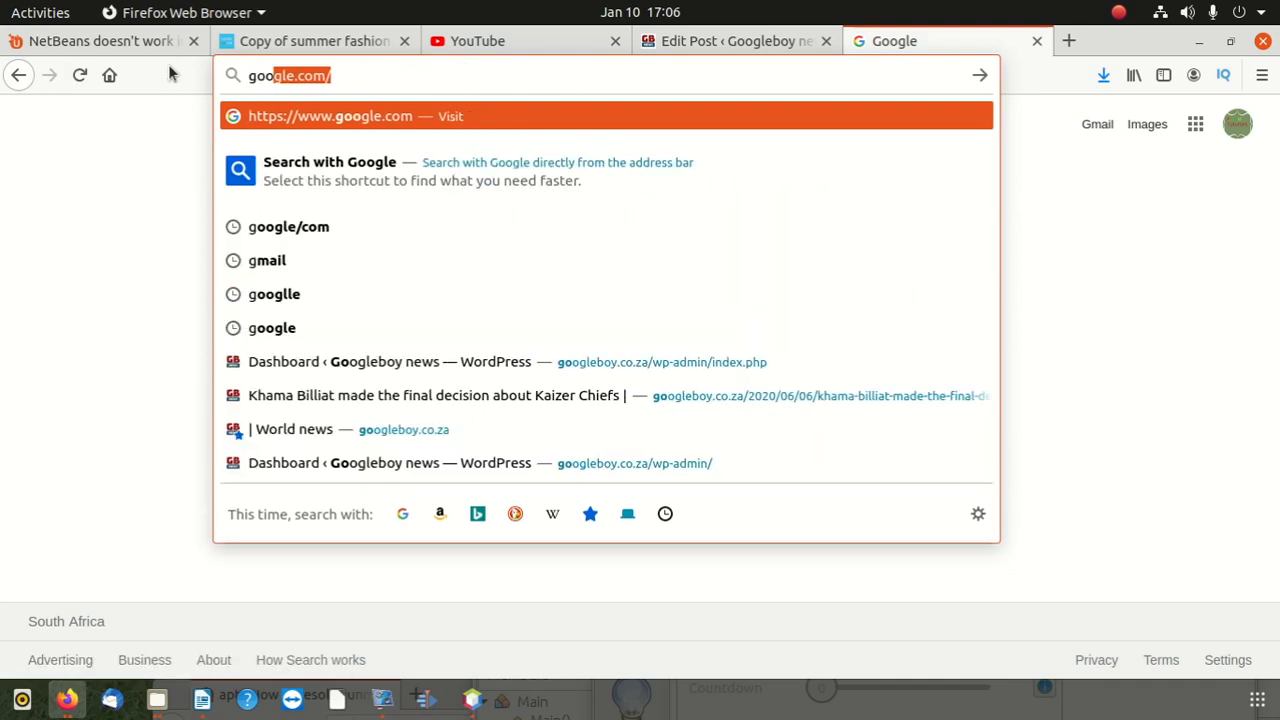
pyautogui.write('boy')
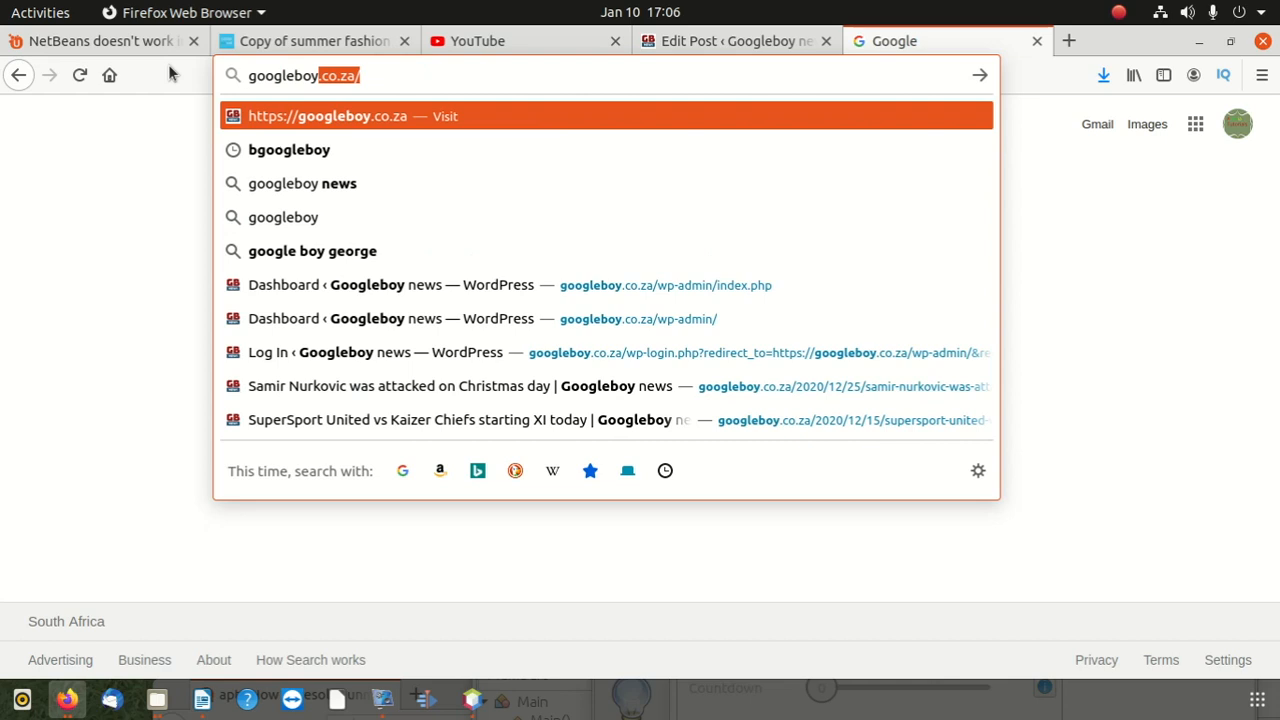
pyautogui.press('Return')
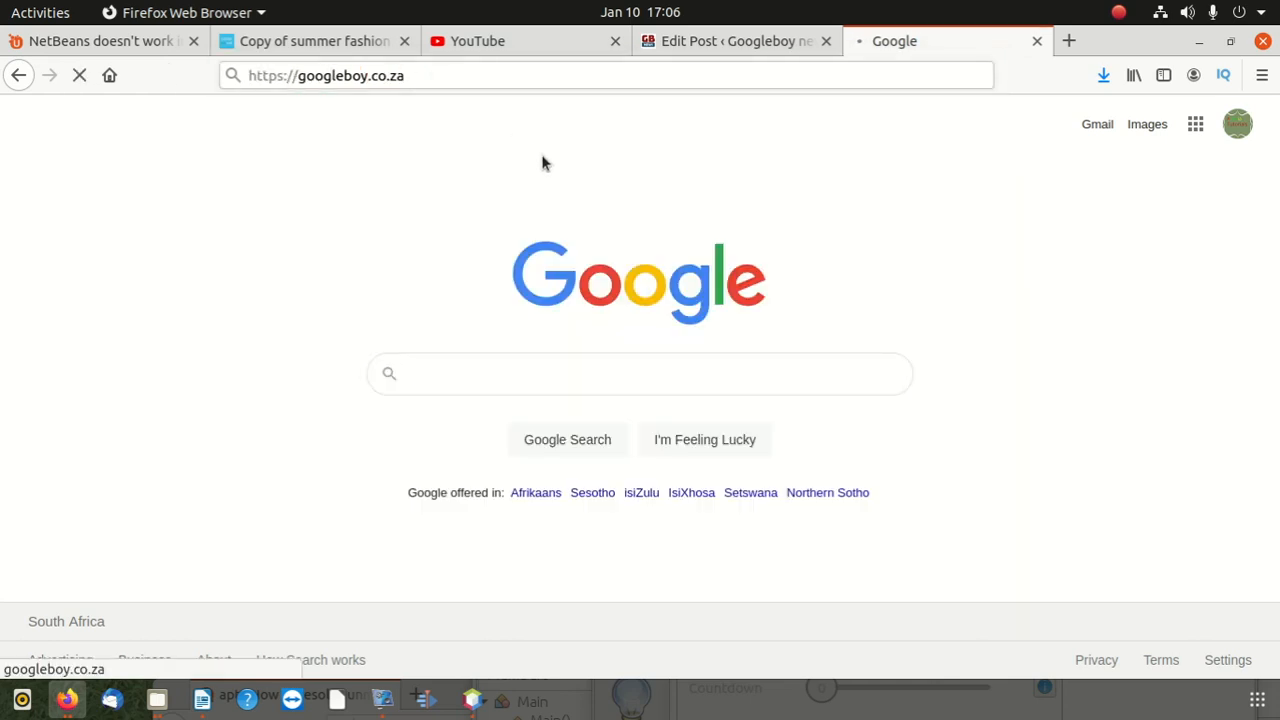
# Check the post's update in the editor and view how the post appears among the homepage stories.
pyautogui.click(707, 53)
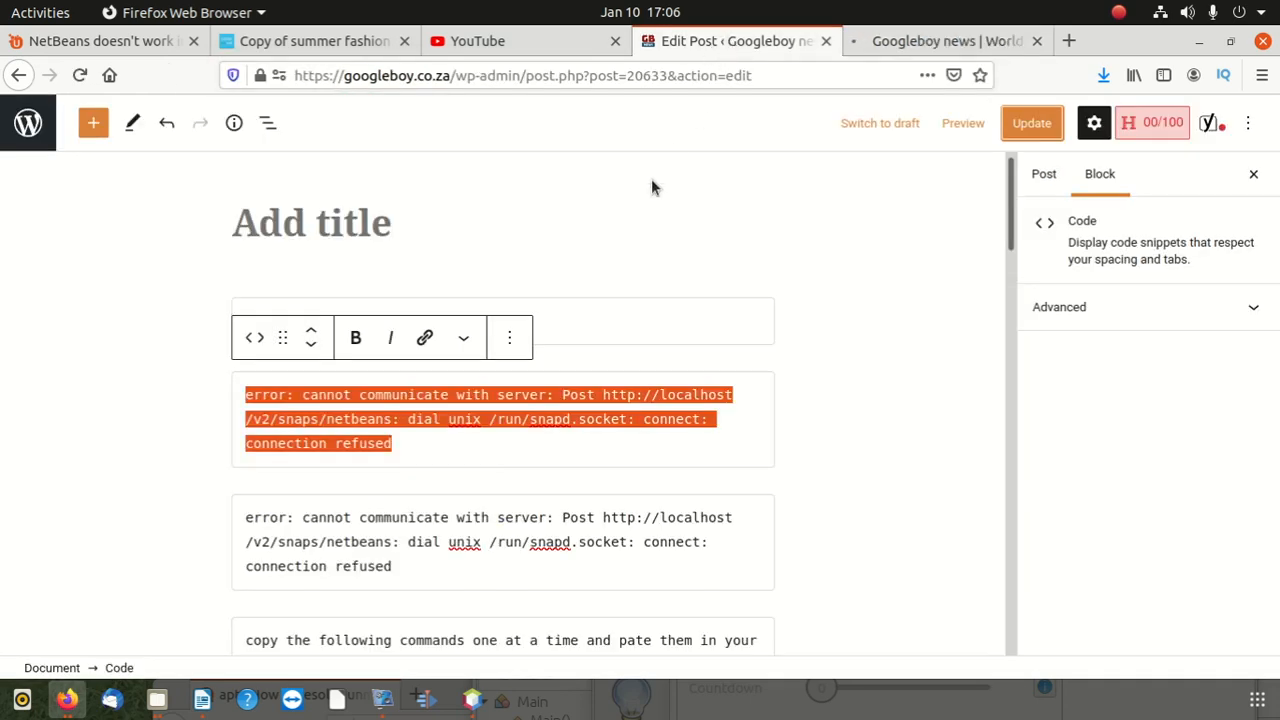
pyautogui.click(931, 48)
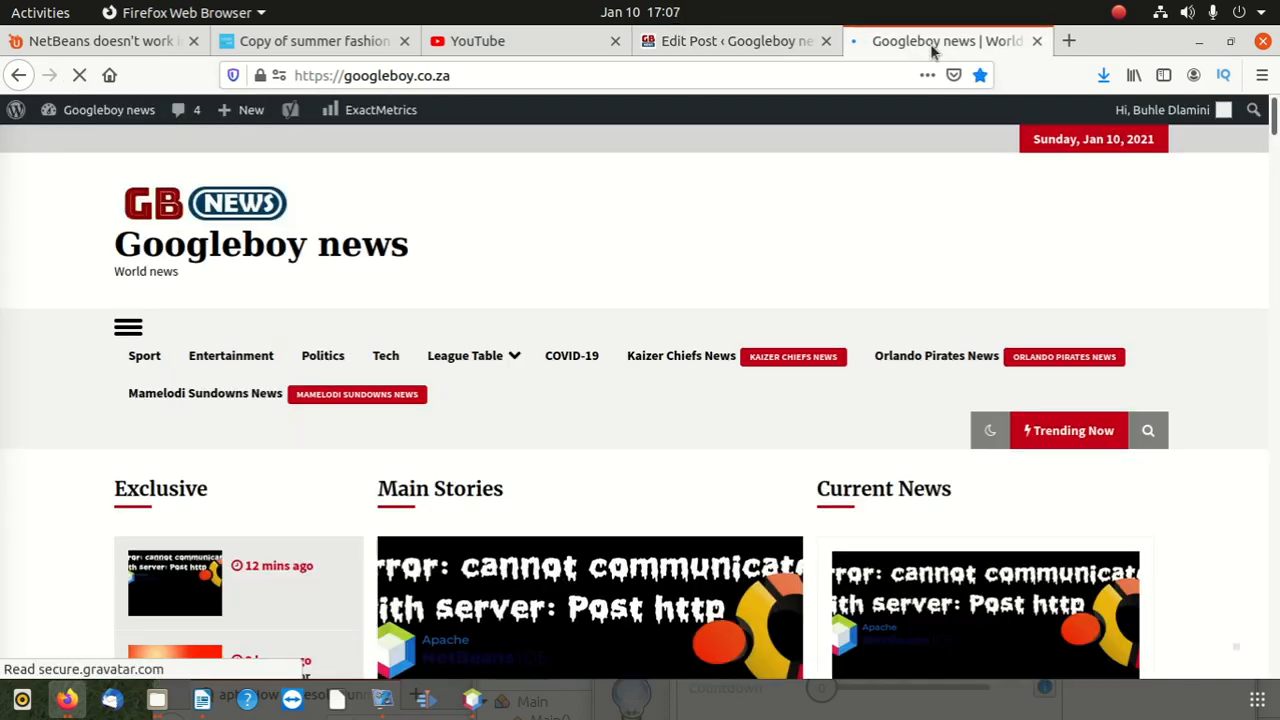
pyautogui.scroll(-6, 894, 320)
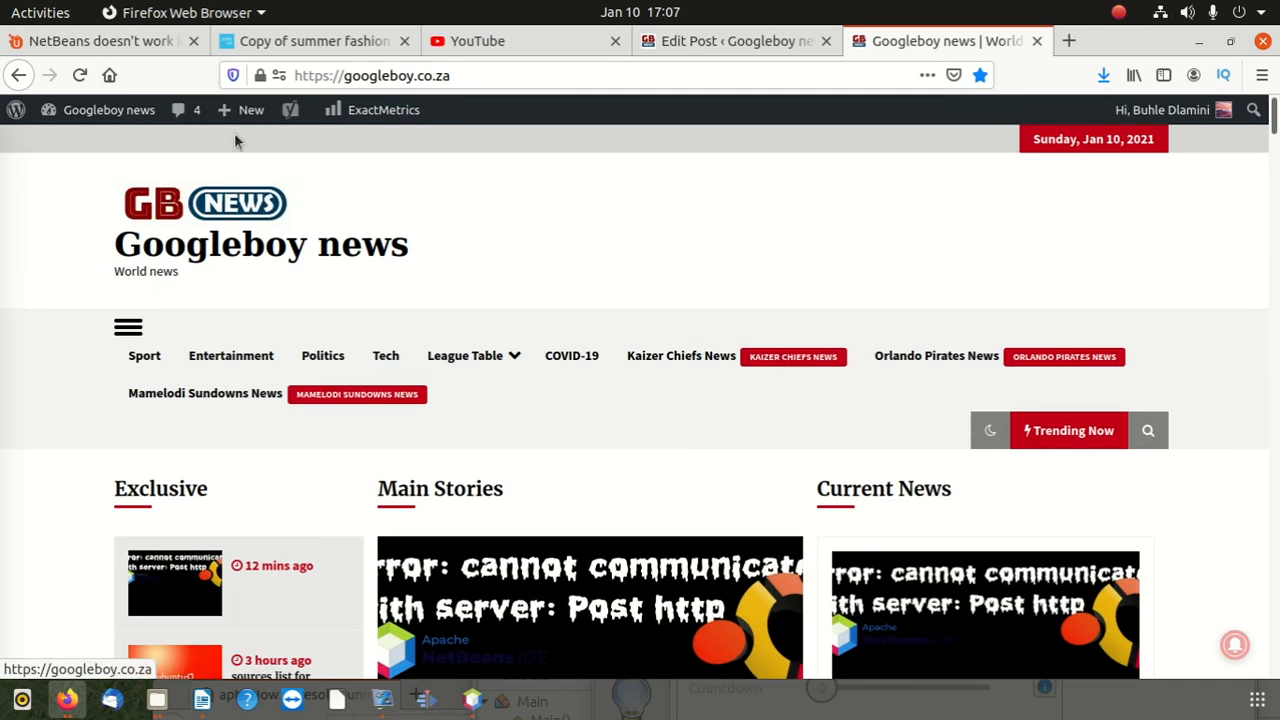
# Open the site's dashboard from the homepage, close the post's editing tab, and open the list of all posts.
pyautogui.moveTo(111, 117)
pyautogui.click(65, 141)
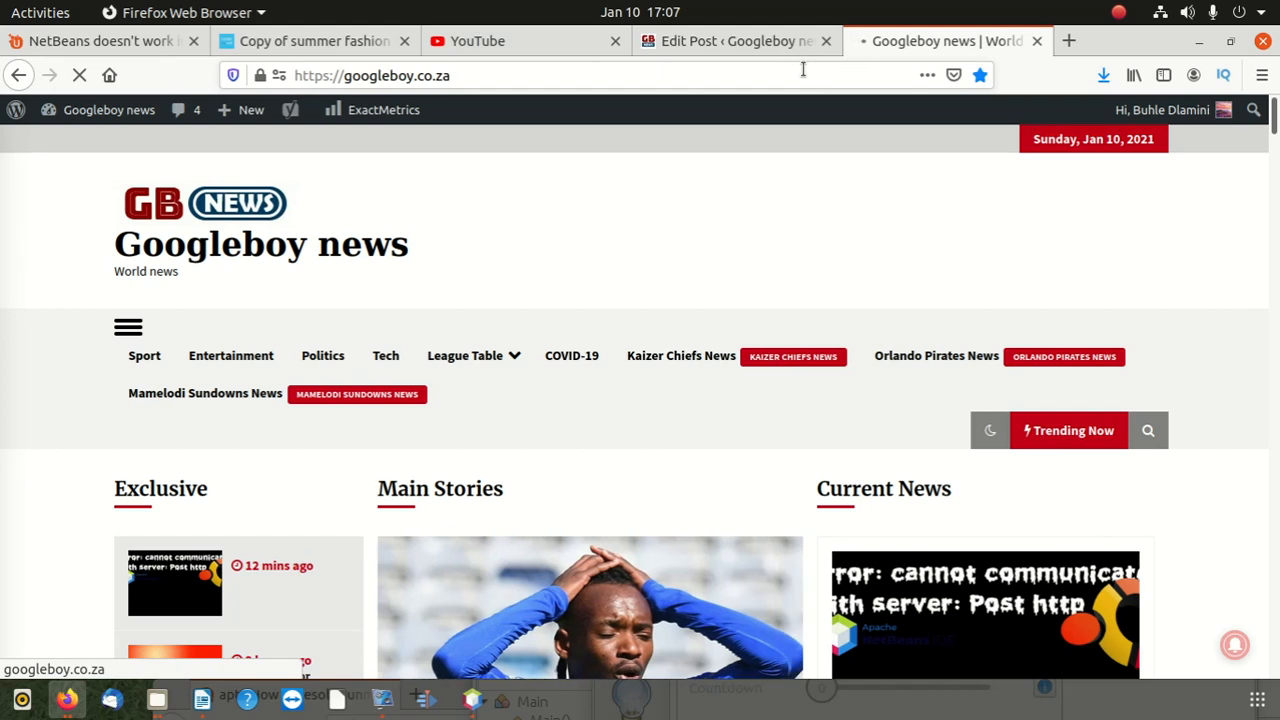
pyautogui.click(727, 45)
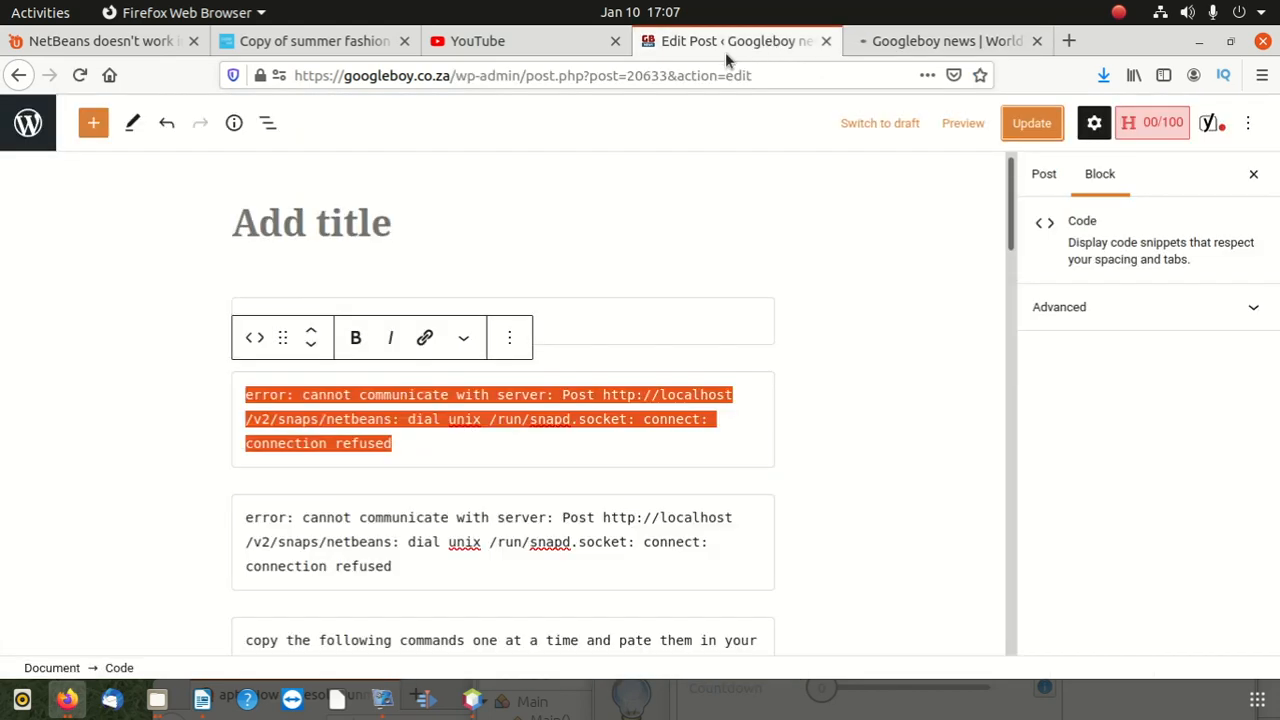
pyautogui.click(826, 41)
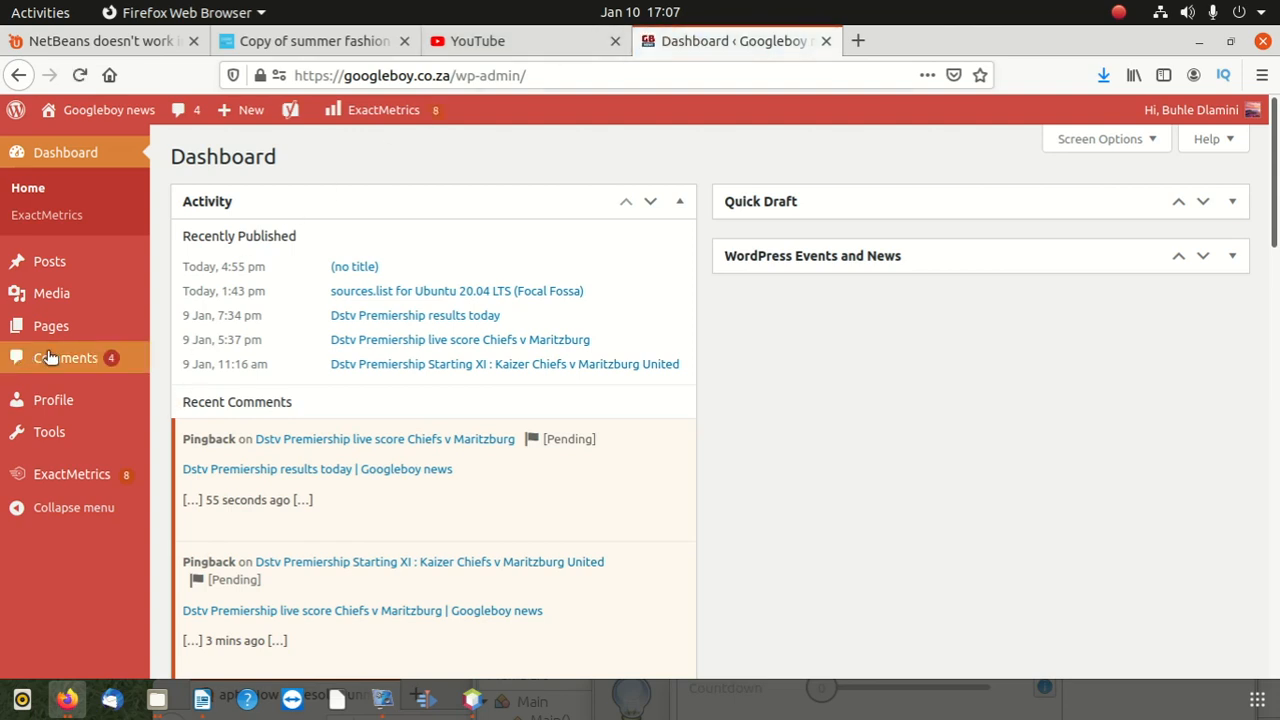
pyautogui.click(42, 263)
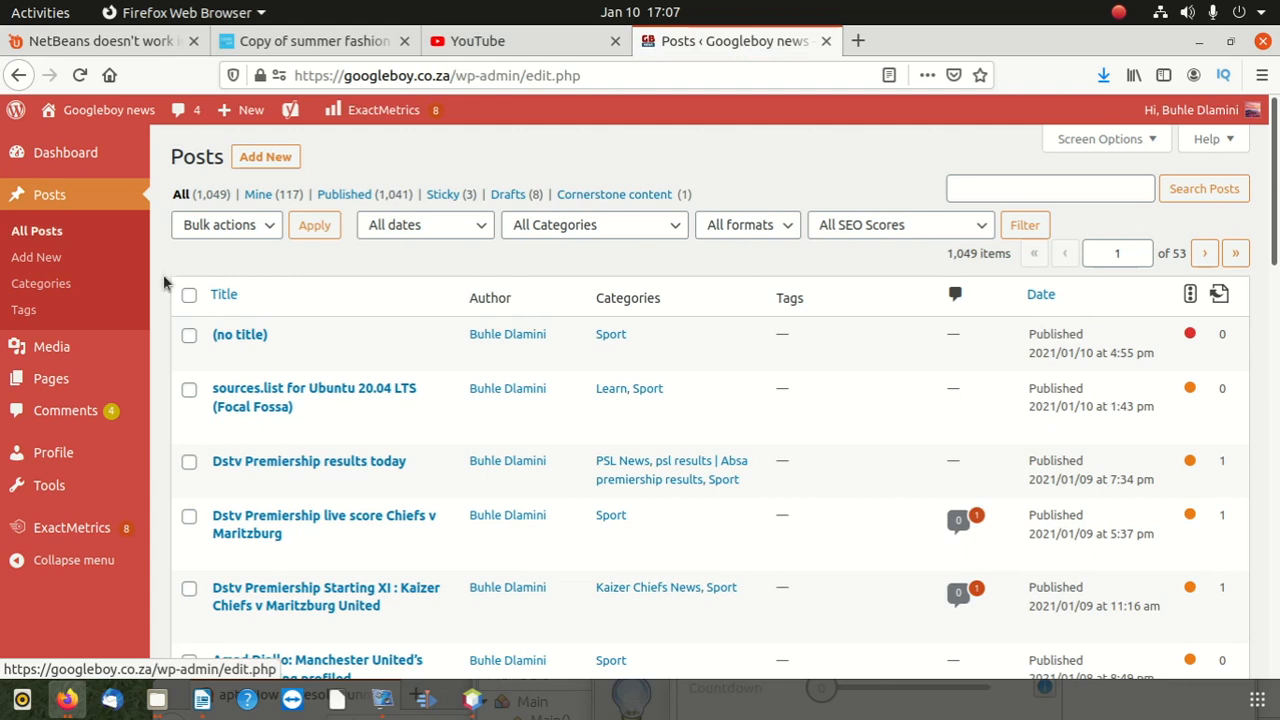
# Use Quick Edit to paste the full "error: cannot communicate with server… connection refused" message as the untitled post's title and update it.
pyautogui.click(261, 354)
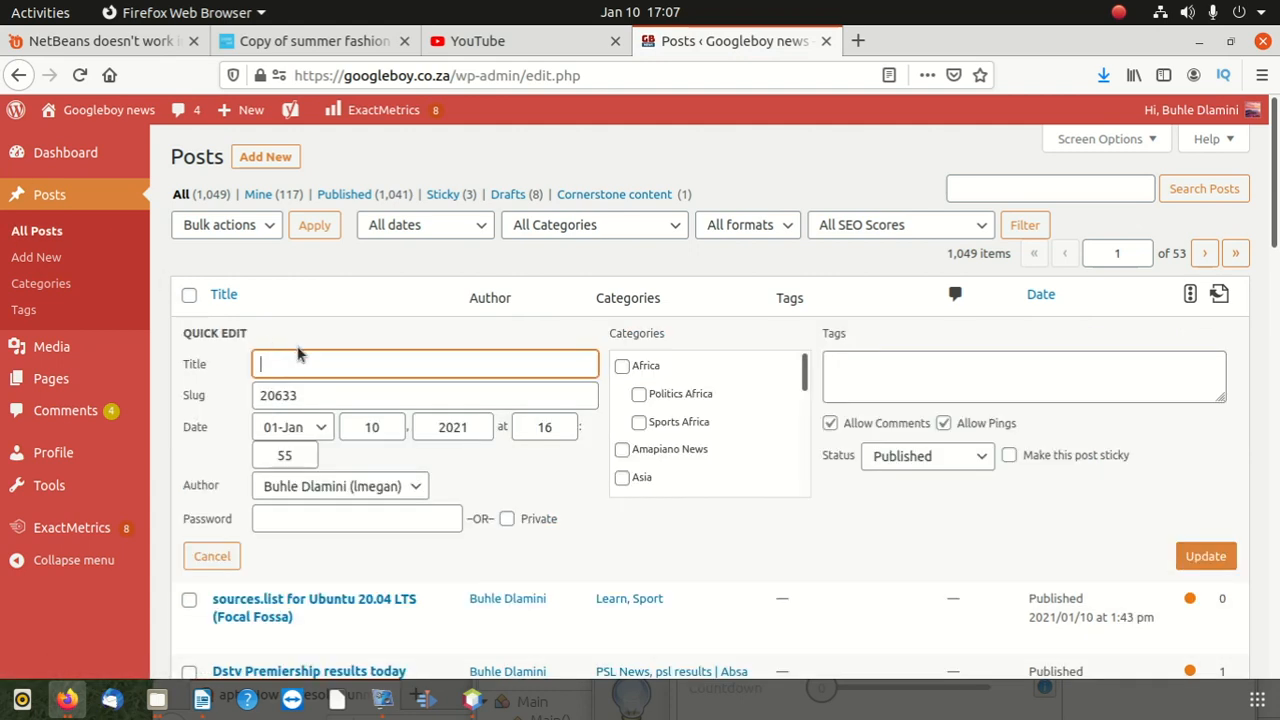
pyautogui.rightClick(297, 358)
pyautogui.click(340, 443)
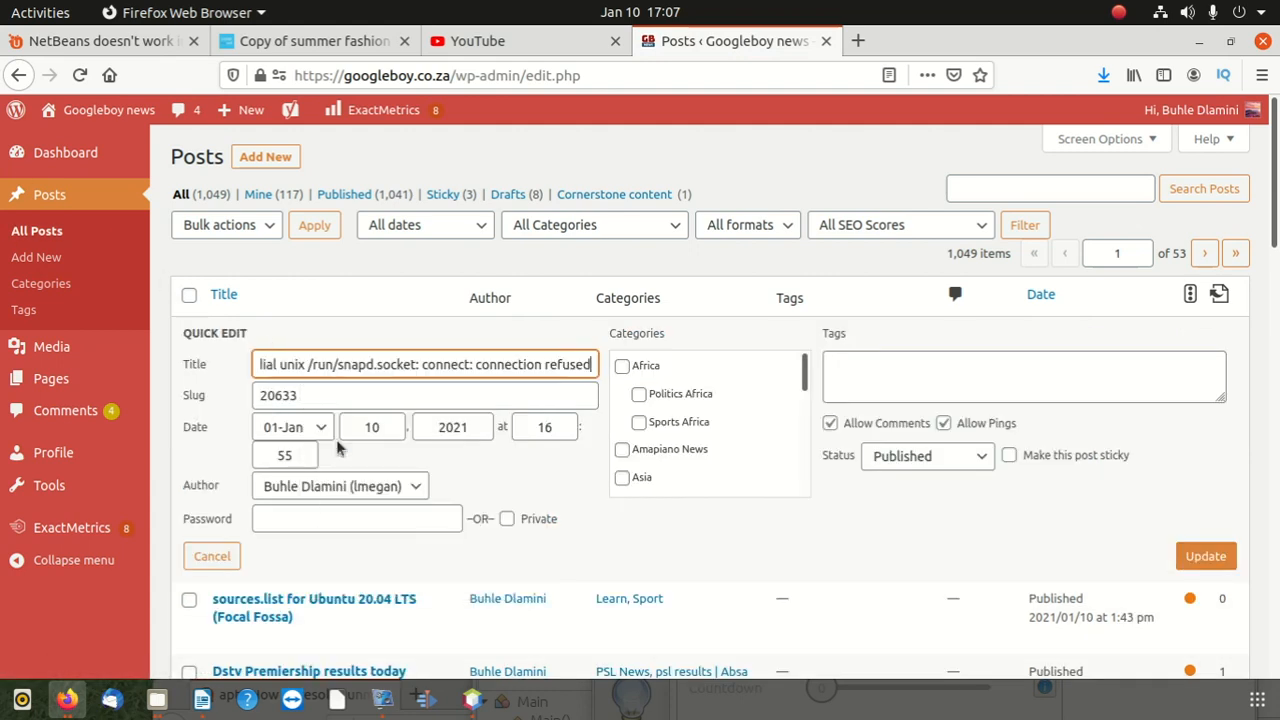
pyautogui.click(1200, 558)
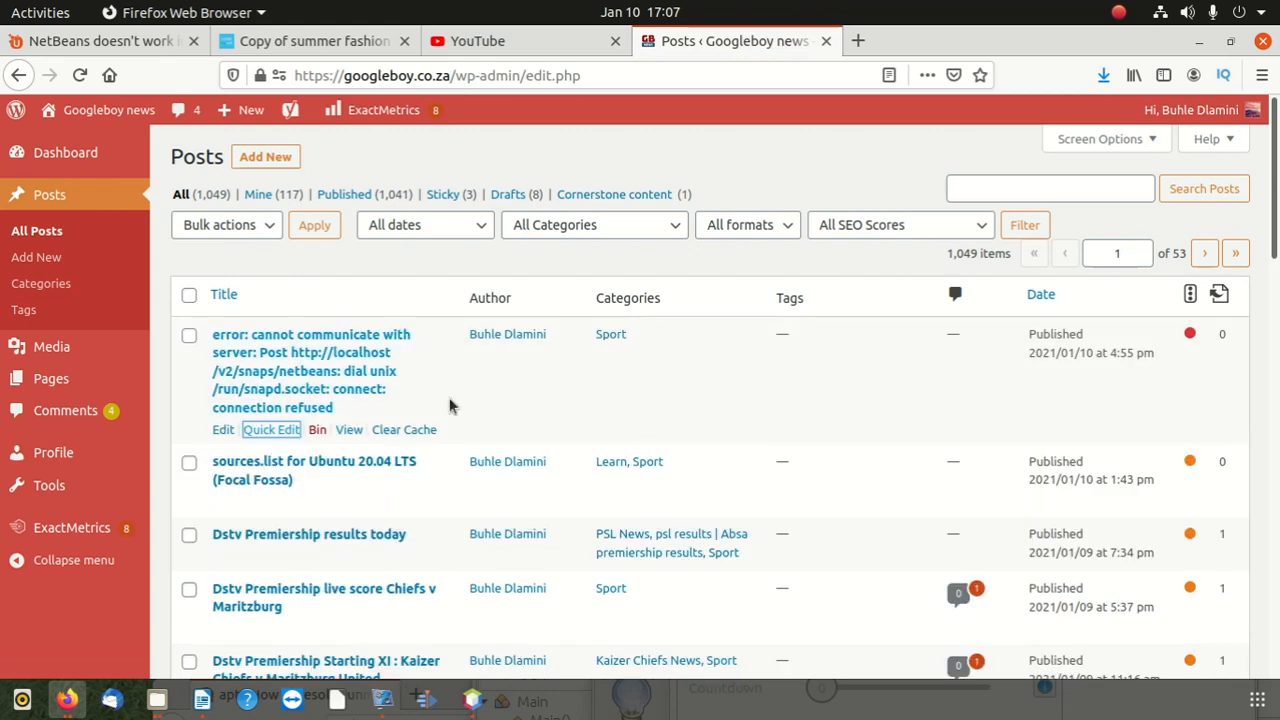
# Load the googleboy.co.za homepage and check how the retitled error post appears among the exclusive, main and current news stories.
pyautogui.moveTo(449, 75); pyautogui.dragTo(582, 76)
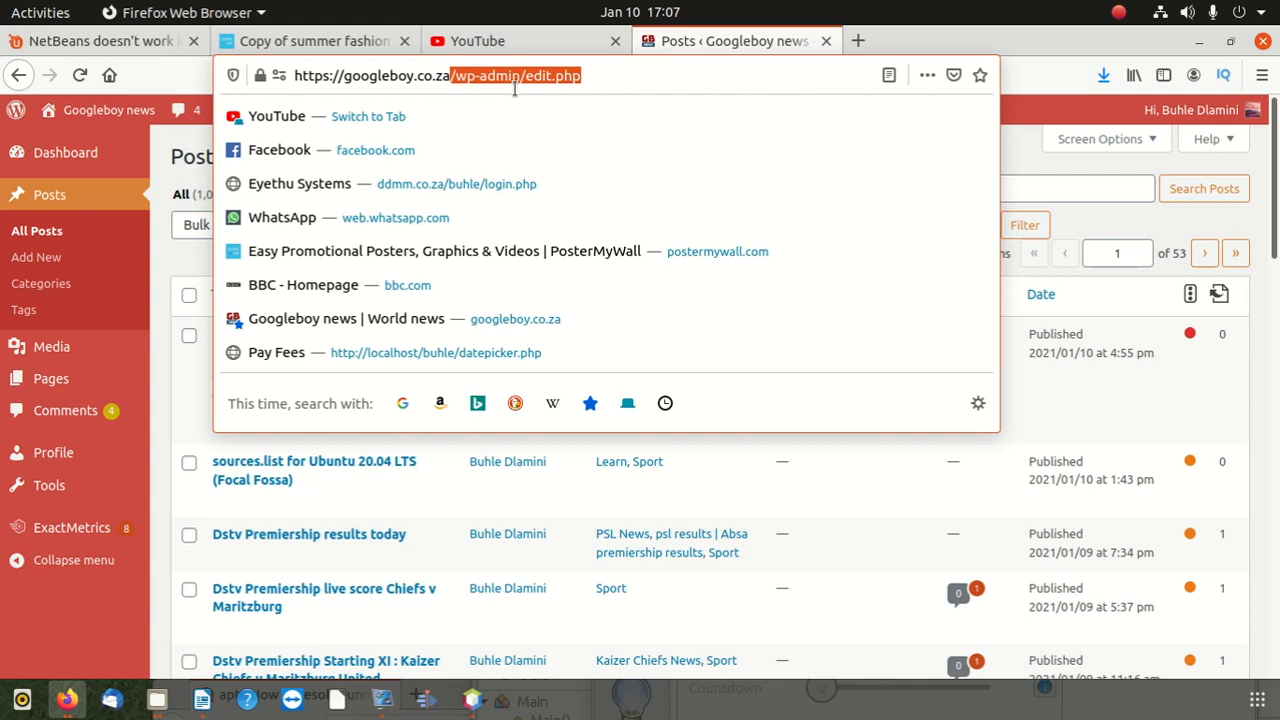
pyautogui.press('BackSpace')
pyautogui.press('Return')
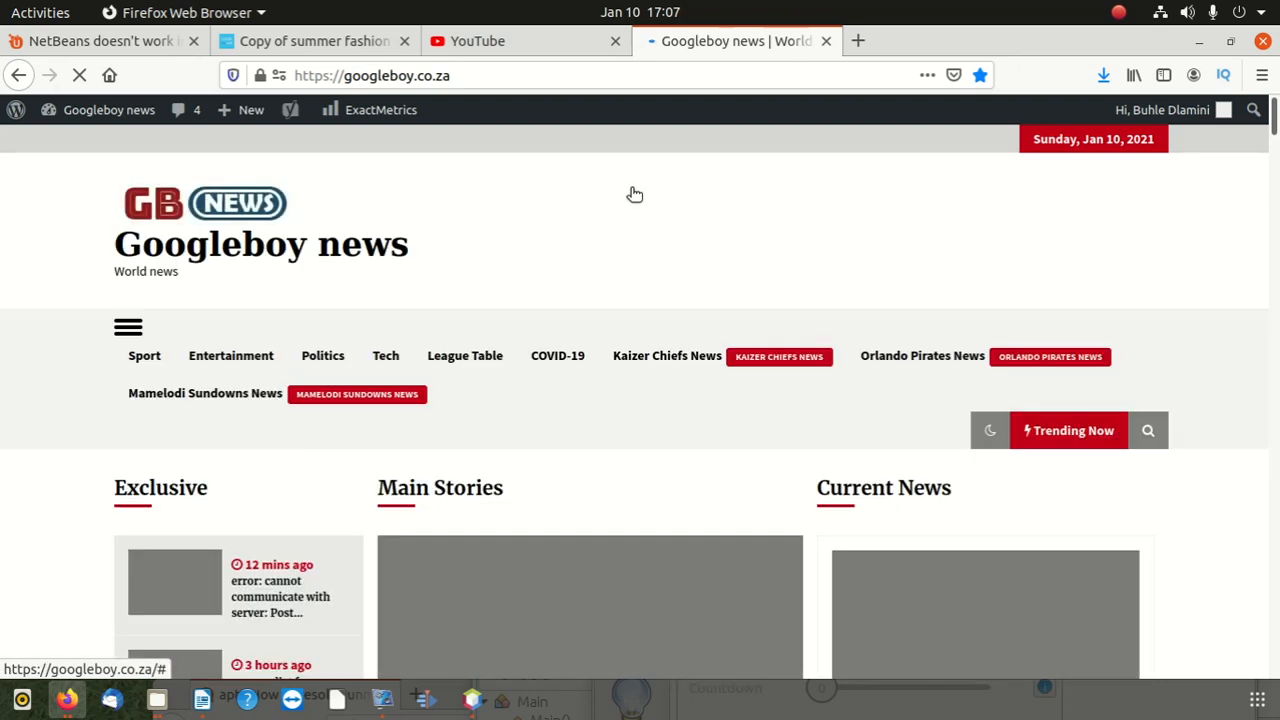
pyautogui.scroll(-7, 580, 410)
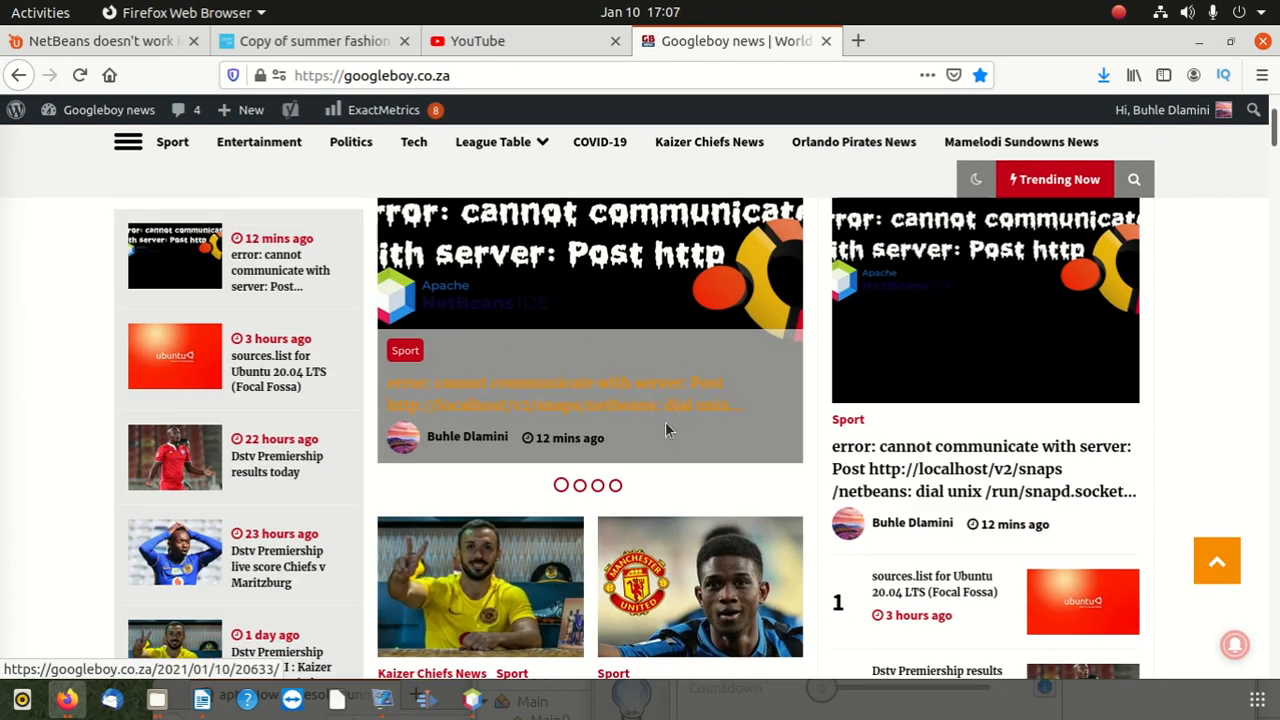
pyautogui.moveTo(1043, 57); pyautogui.dragTo(1143, 8)
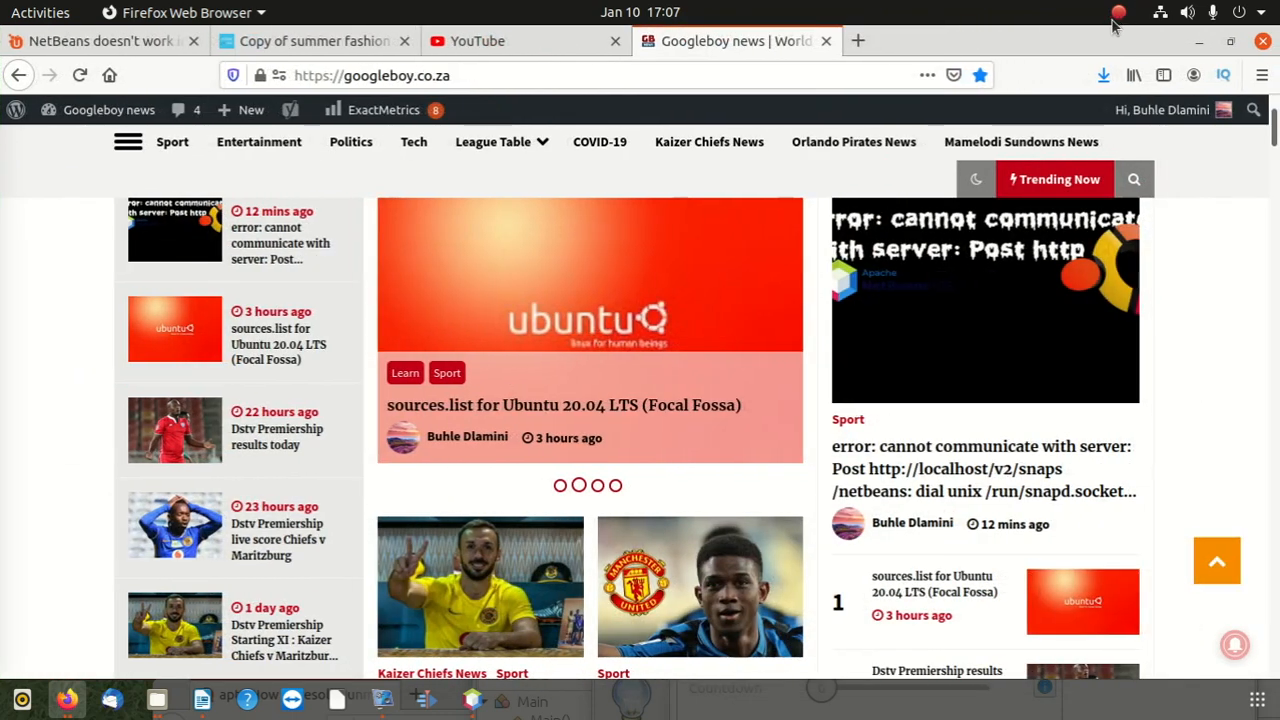
pyautogui.scroll(5, 637, 414)
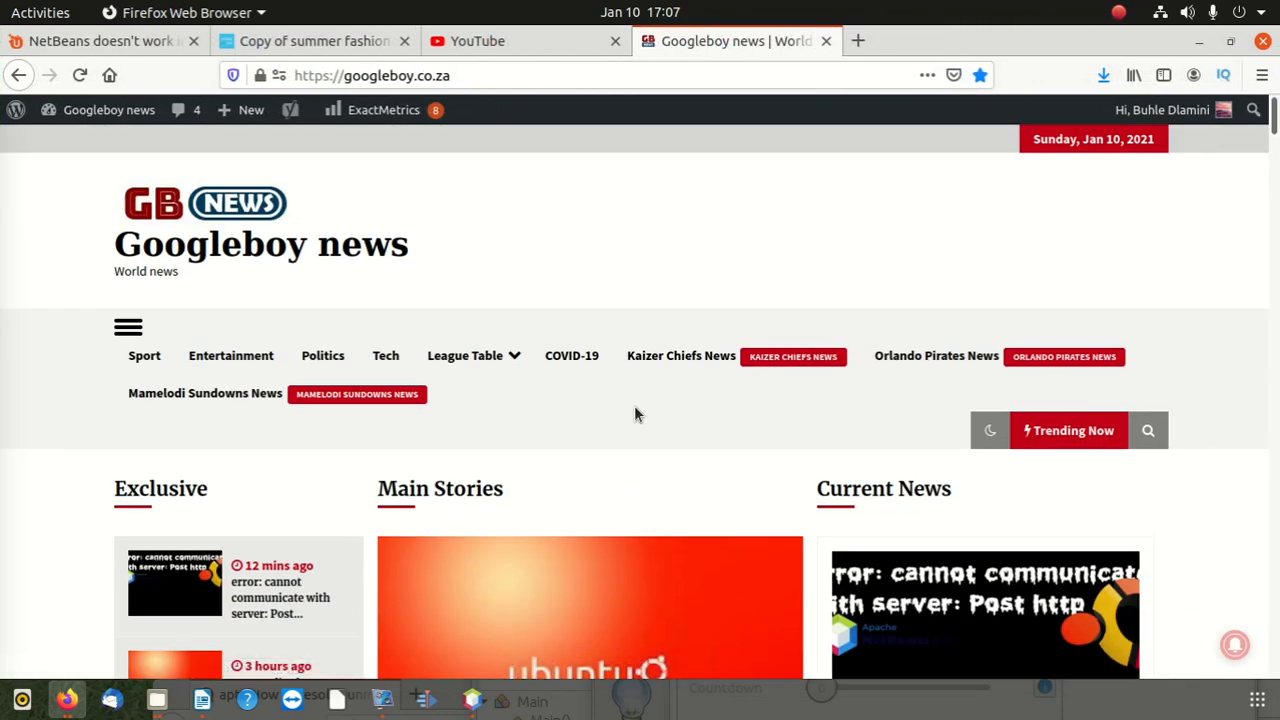
pyautogui.scroll(-5, 634, 414)
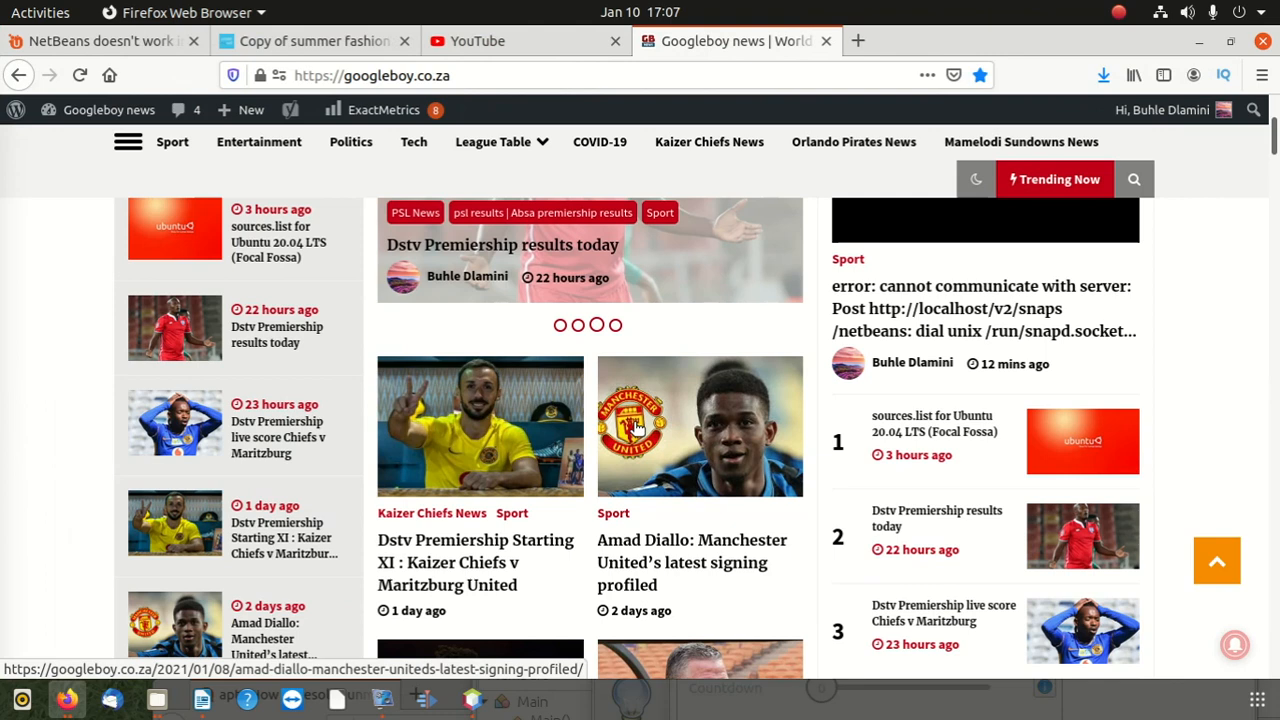
pyautogui.click(951, 323)
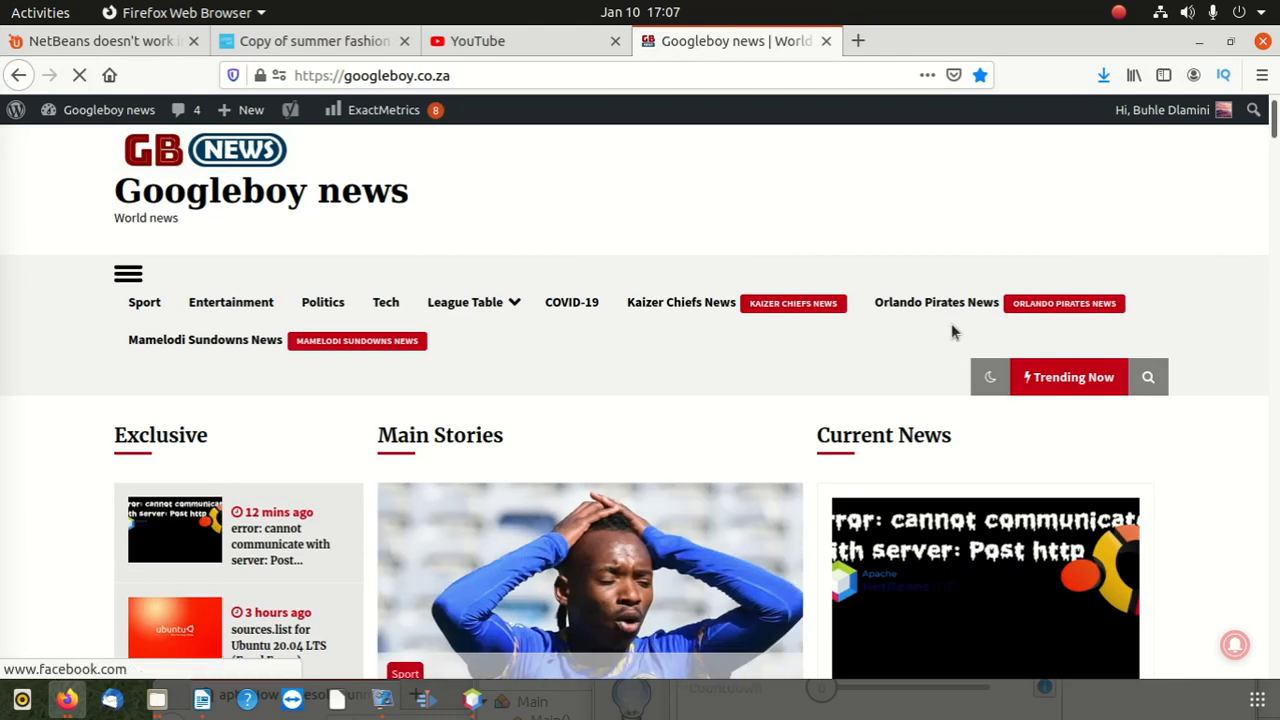
pyautogui.scroll(-3, 951, 323)
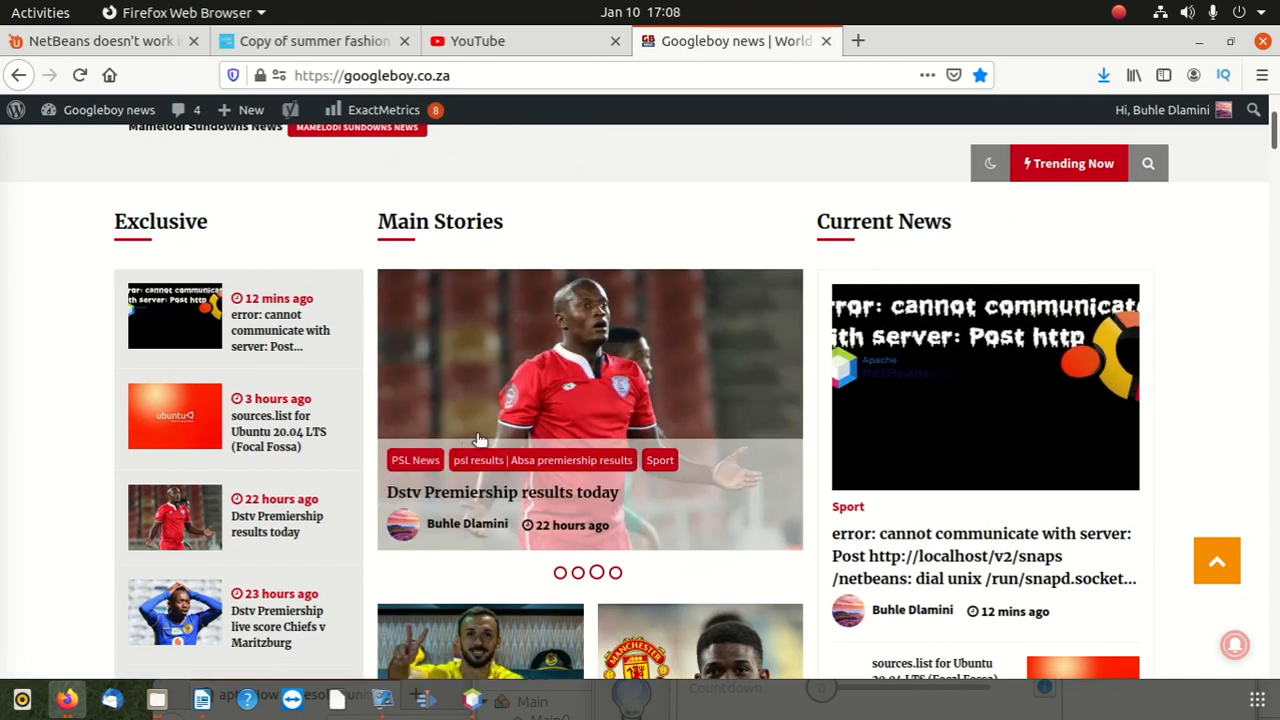
pyautogui.scroll(-3, 900, 474)
# Open the "error: cannot communicate with server" post from Current News and review its published page.
pyautogui.scroll(2, 953, 445)
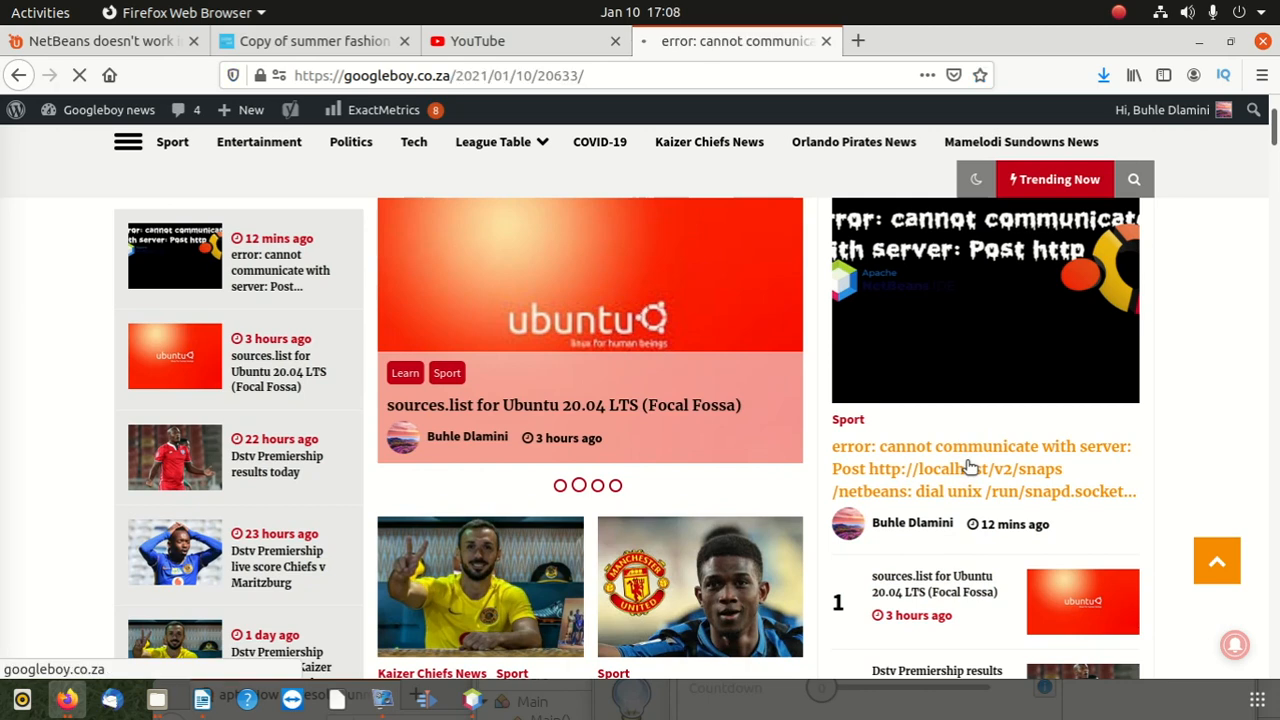
pyautogui.scroll(-3, 586, 449)
pyautogui.scroll(3, 373, 430)
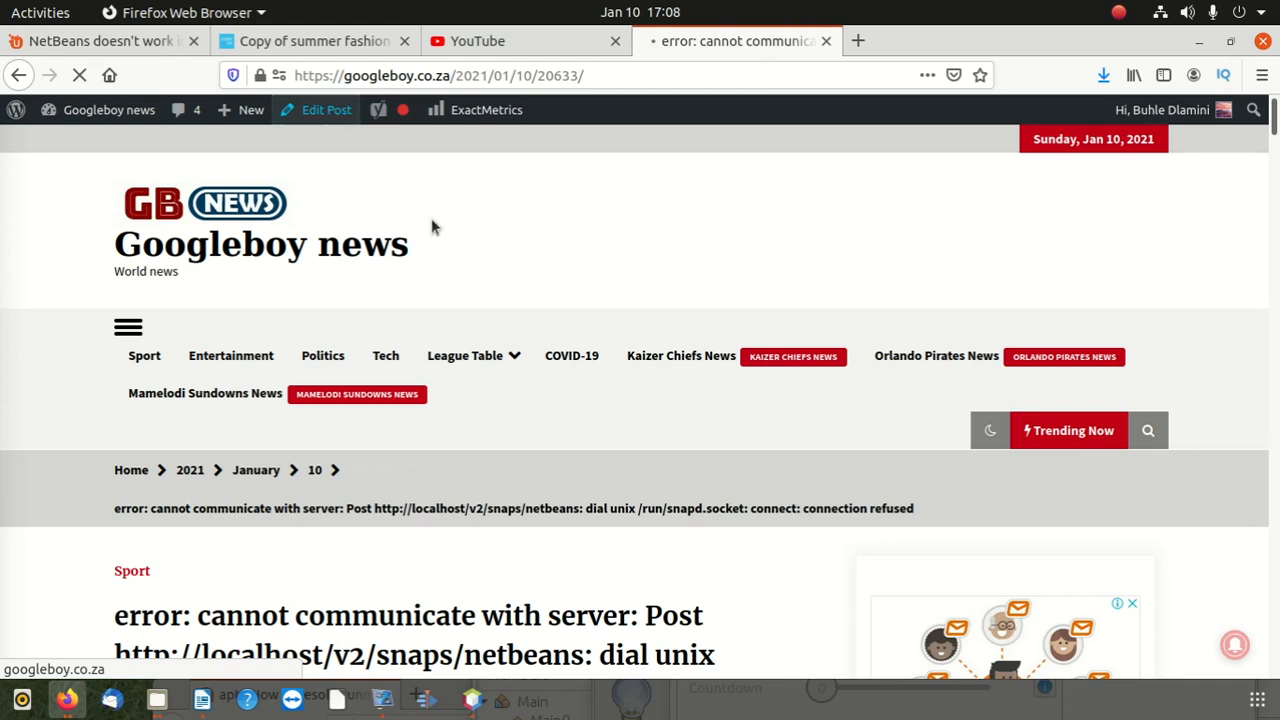
pyautogui.scroll(-3, 431, 230)
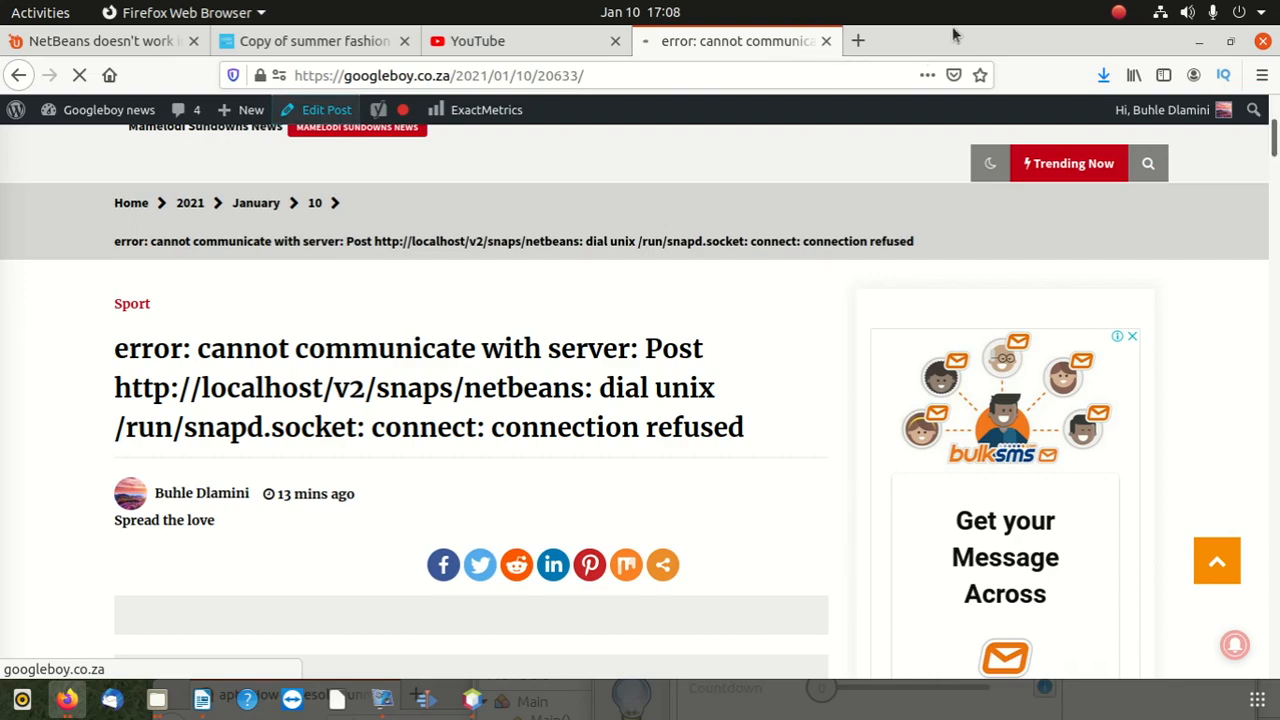
# Open the post in the block editor and remove the empty code block beneath the title.
pyautogui.moveTo(900, 38); pyautogui.dragTo(968, 80)
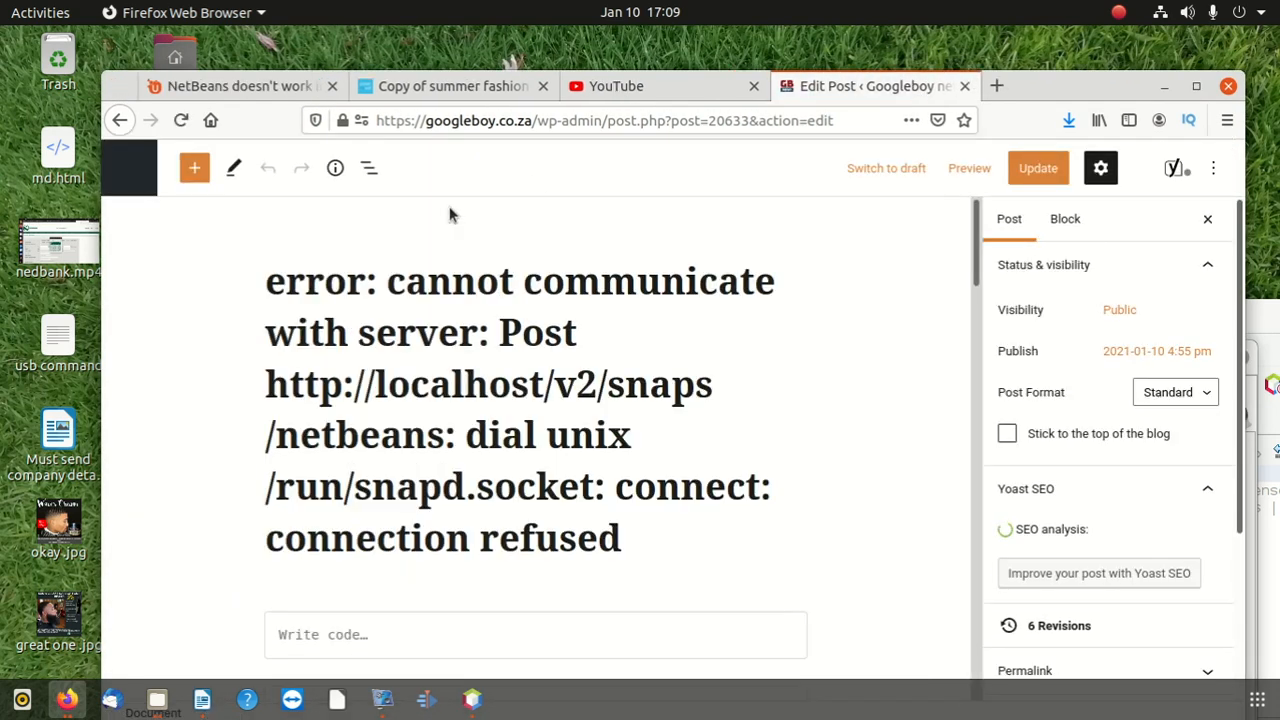
pyautogui.scroll(-3, 651, 363)
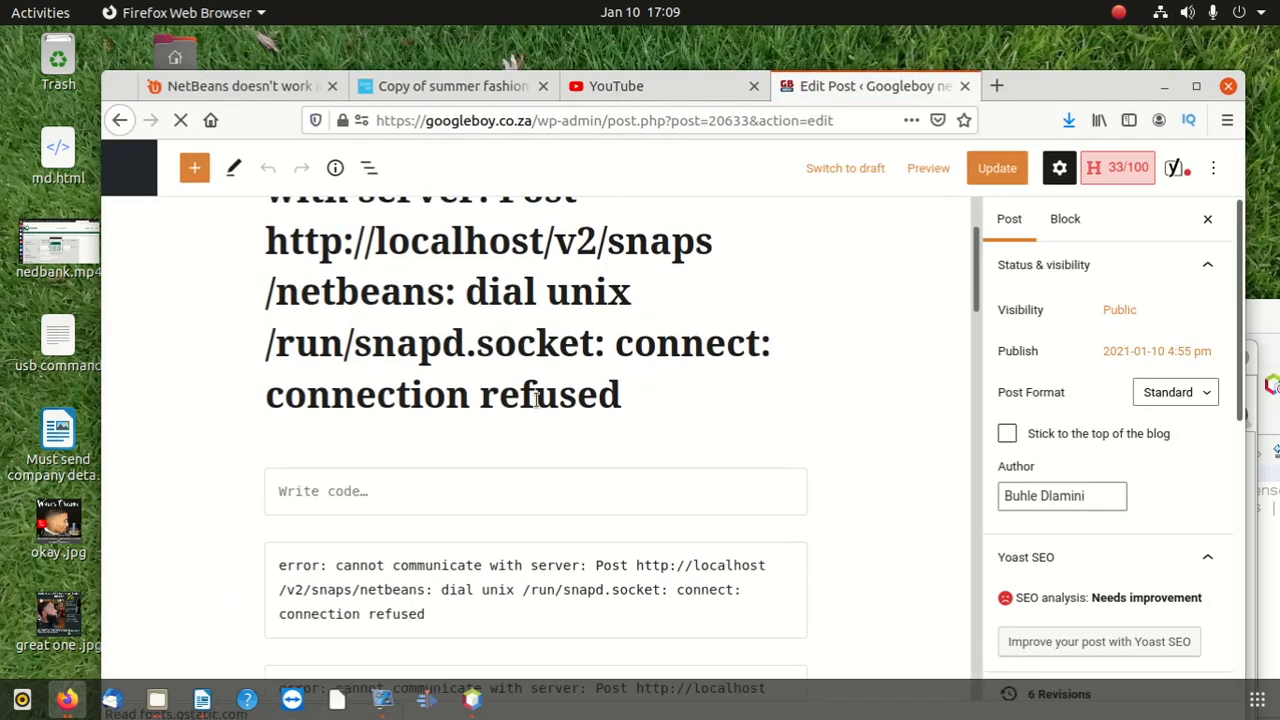
pyautogui.click(667, 407)
pyautogui.scroll(-5, 566, 471)
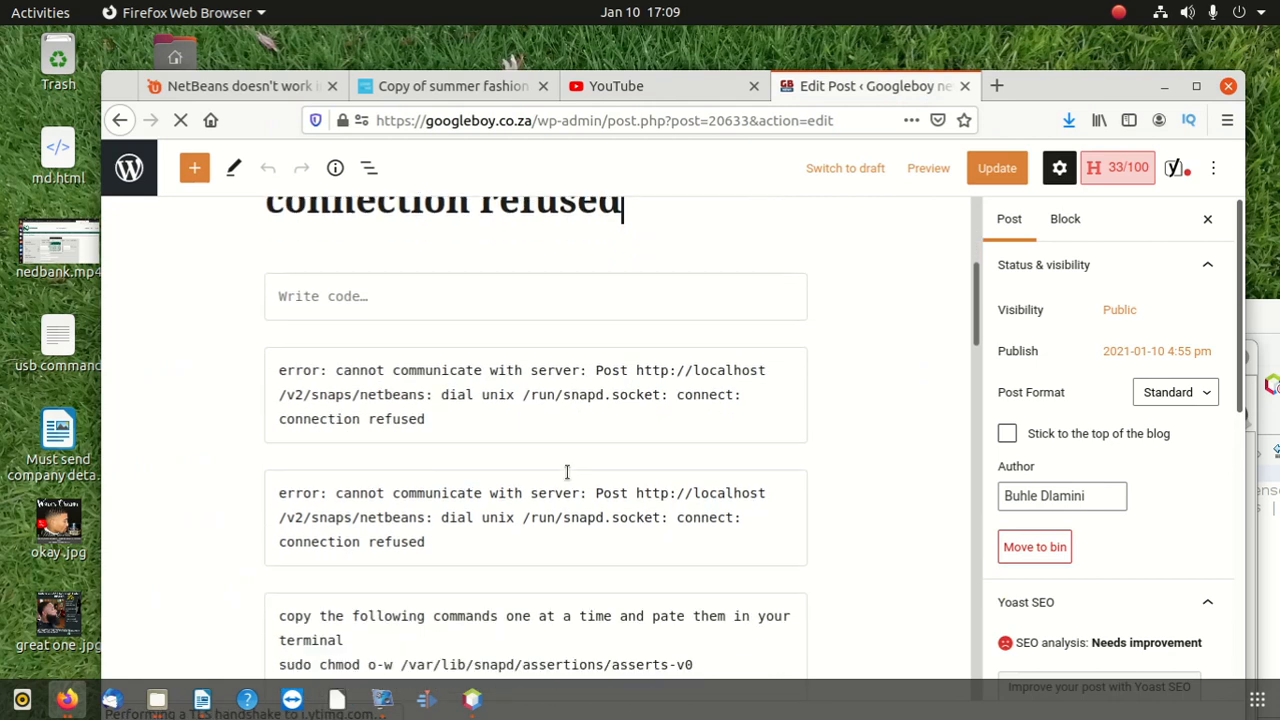
pyautogui.click(437, 375)
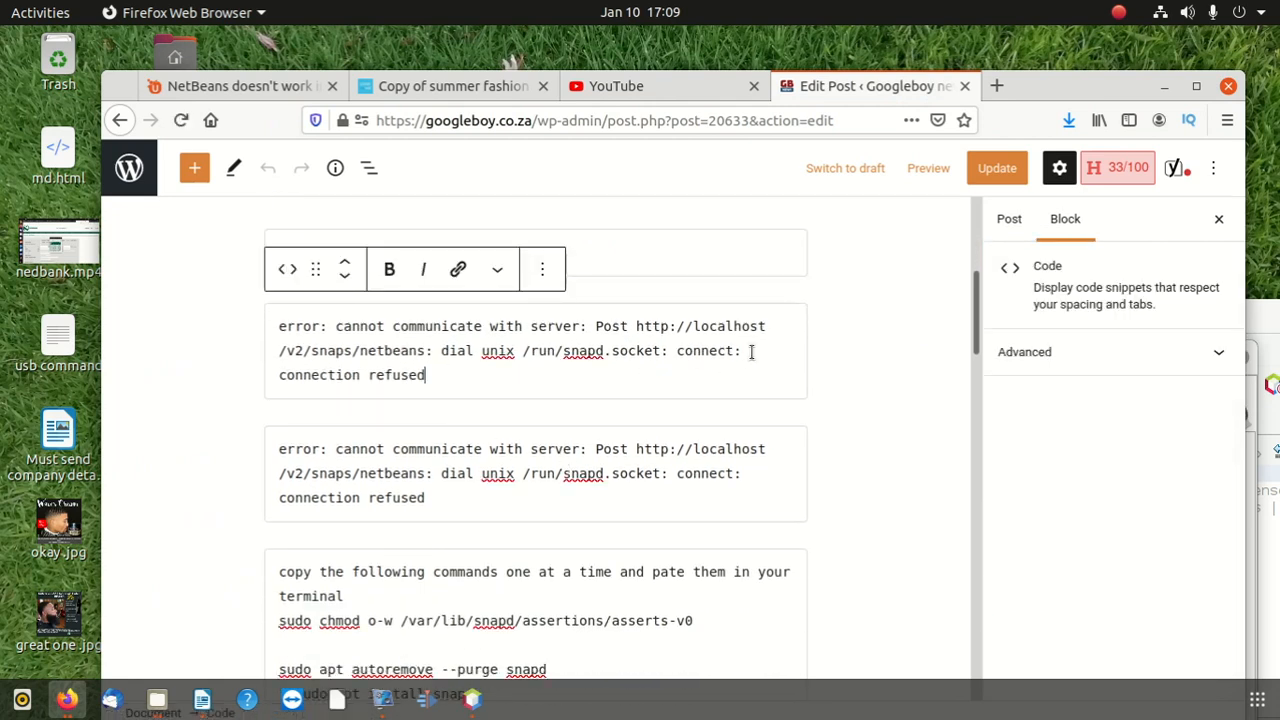
pyautogui.click(766, 268)
pyautogui.scroll(3, 697, 283)
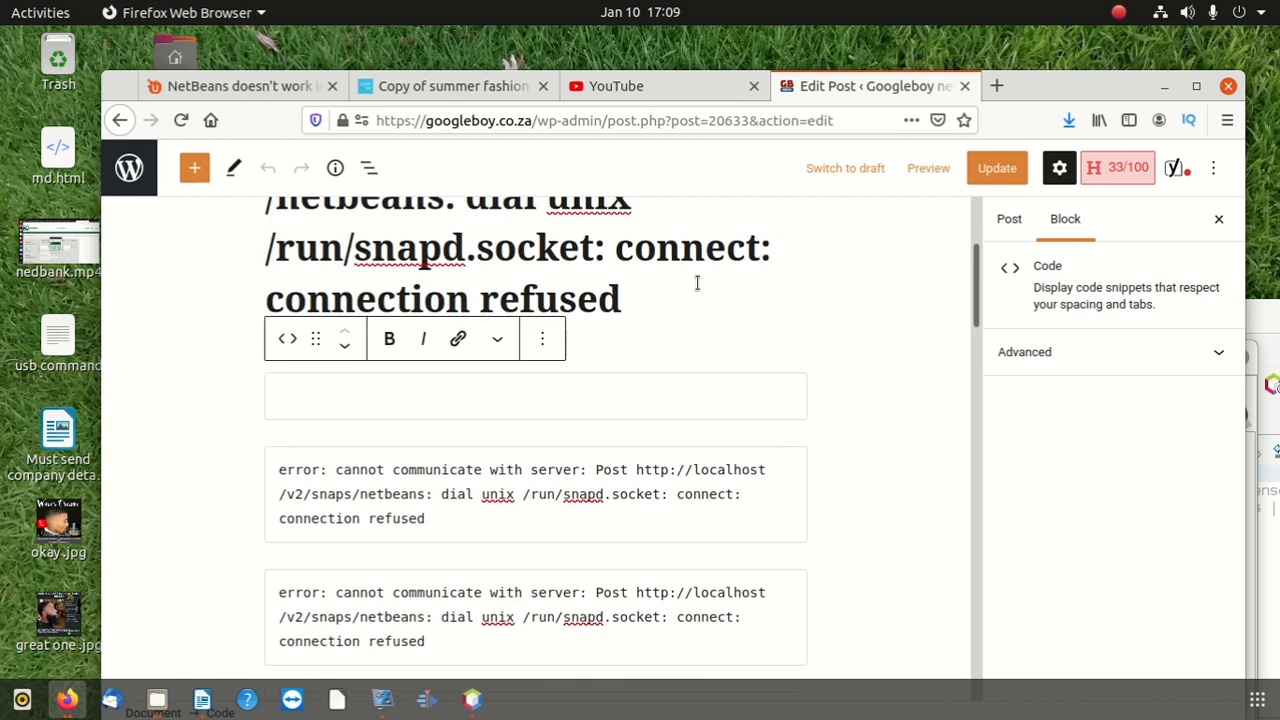
pyautogui.click(541, 338)
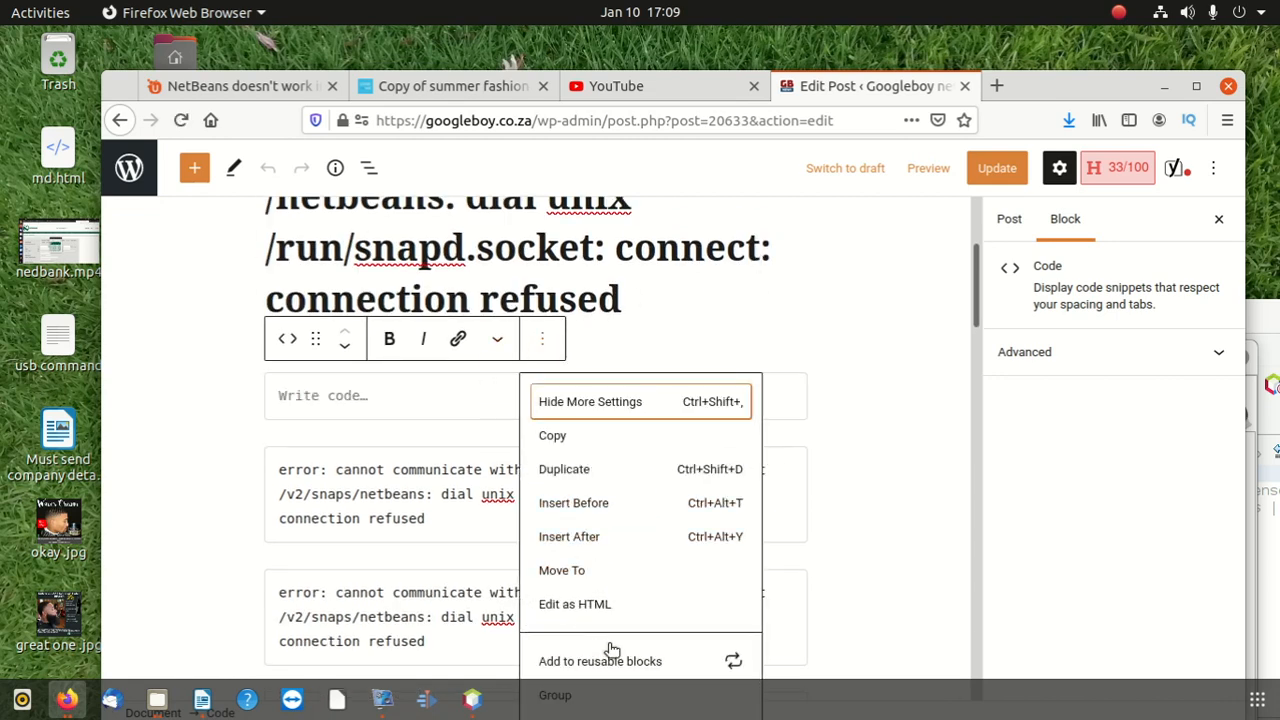
pyautogui.scroll(-5, 928, 397)
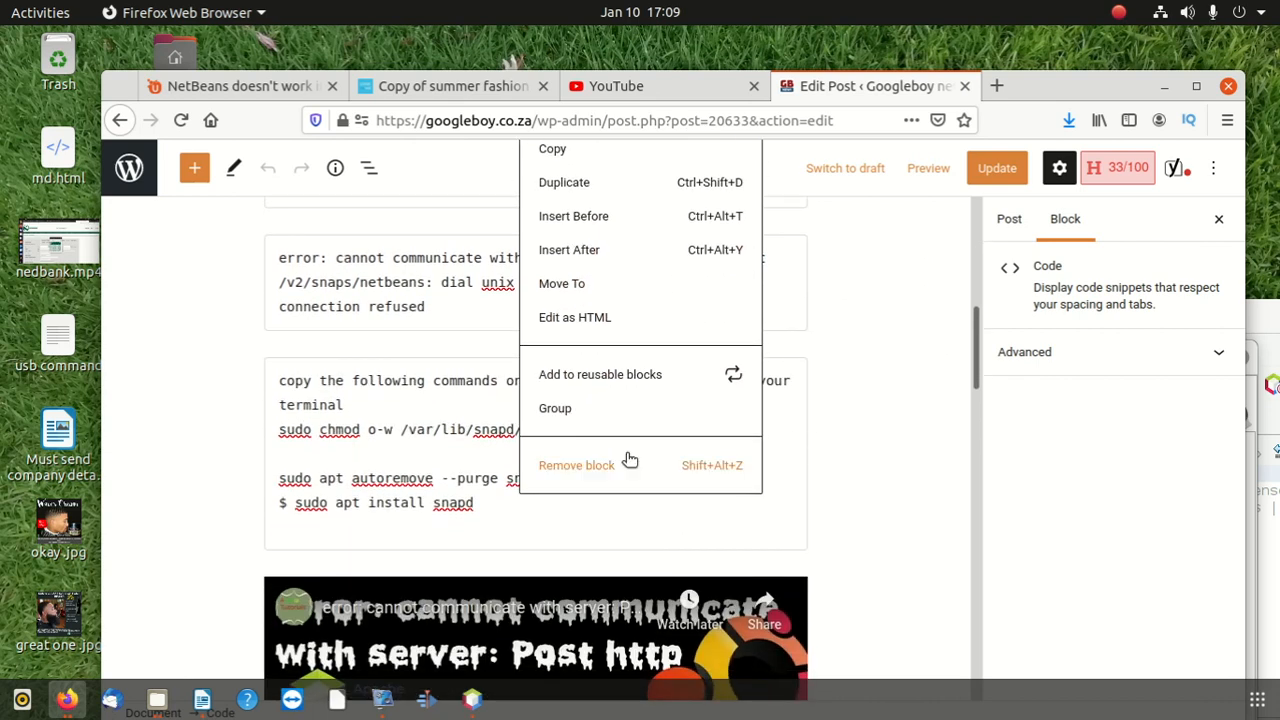
pyautogui.click(562, 466)
pyautogui.scroll(4, 575, 460)
pyautogui.scroll(-5, 590, 462)
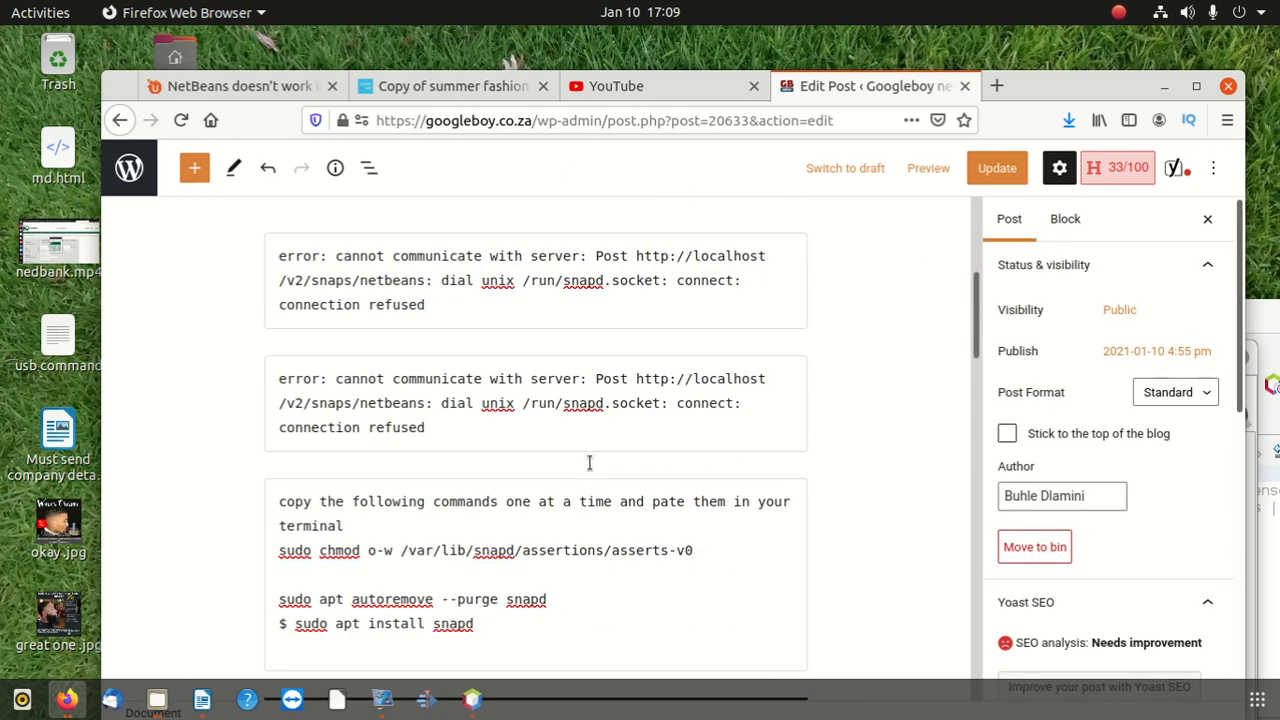
pyautogui.click(736, 283)
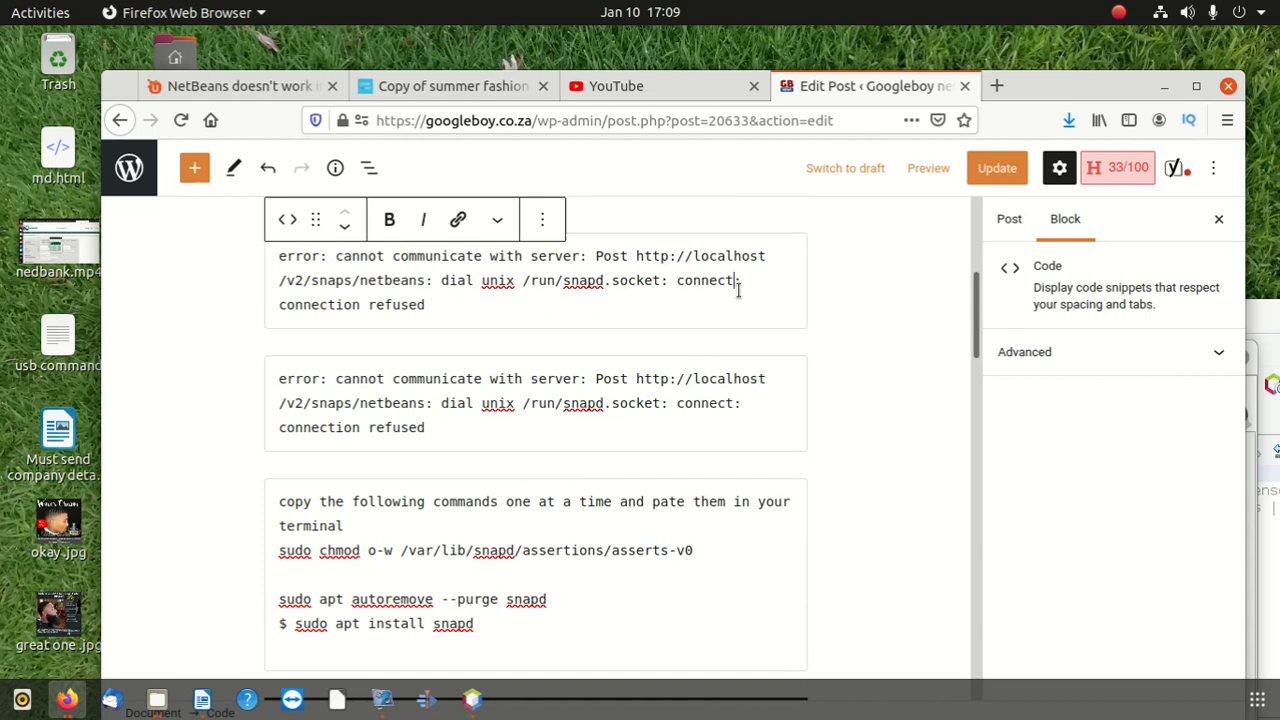
pyautogui.scroll(3, 700, 330)
pyautogui.click(542, 343)
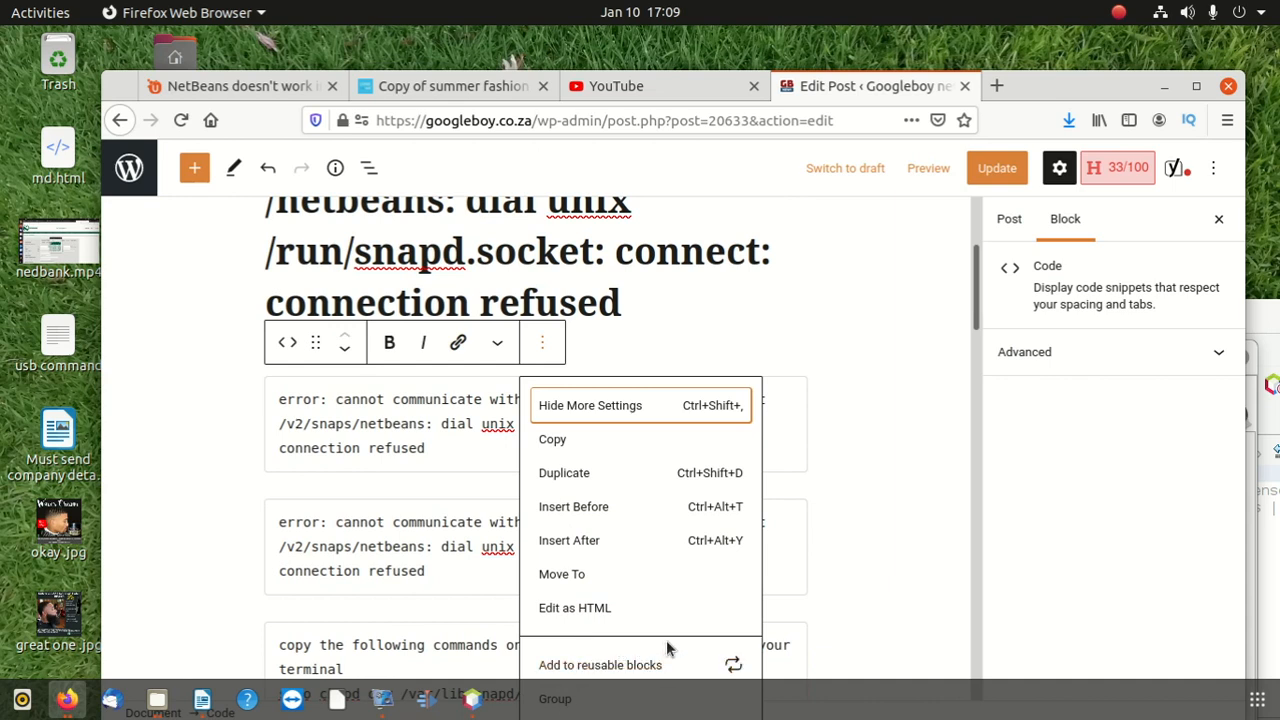
pyautogui.moveTo(970, 283)
pyautogui.mouseDown()
pyautogui.moveTo(973, 297)
pyautogui.moveTo(967, 266)
pyautogui.mouseUp()
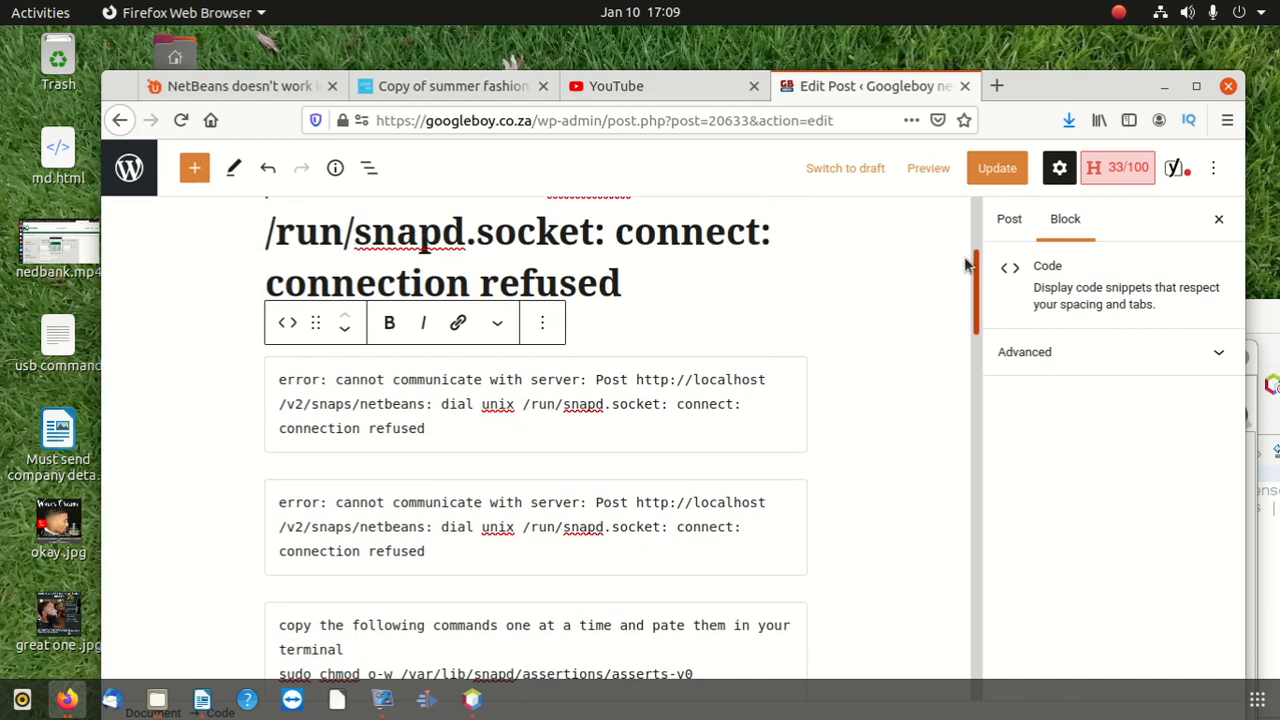
pyautogui.click(541, 322)
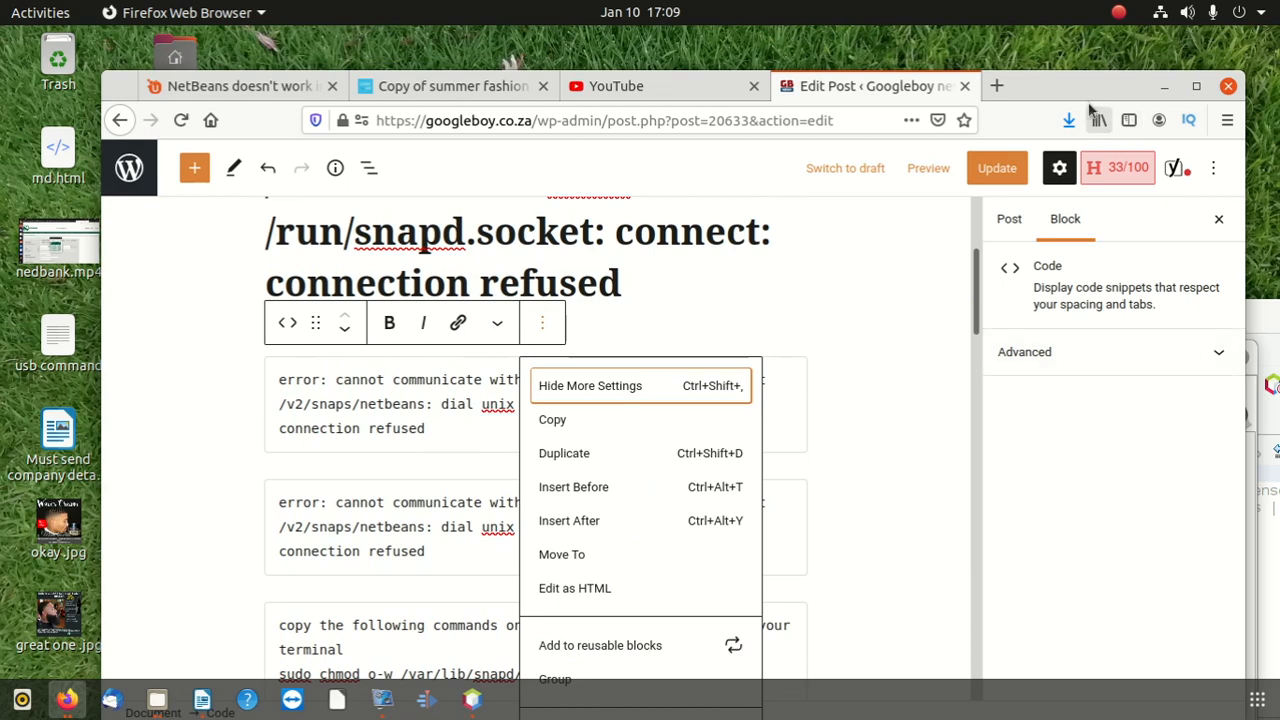
# Maximize the editor window, remove the first of the two identical error-message code blocks, and update the post.
pyautogui.moveTo(1072, 92); pyautogui.dragTo(1029, 22)
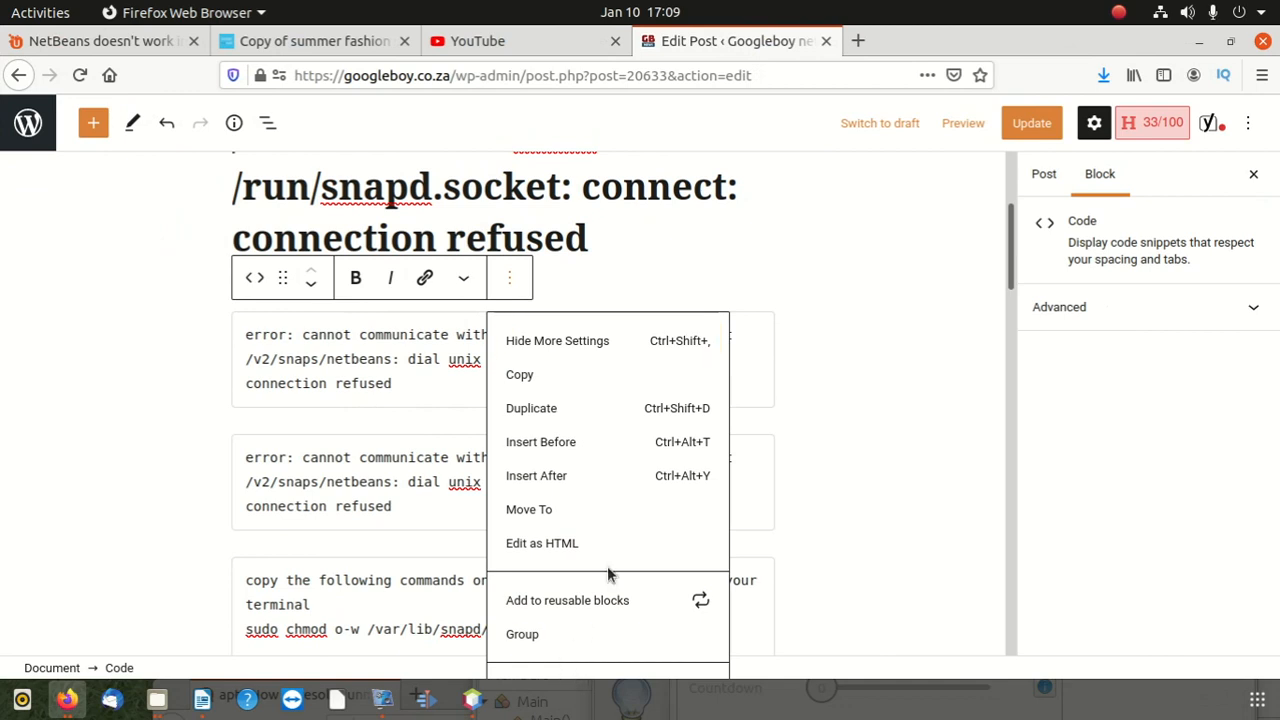
pyautogui.click(401, 382)
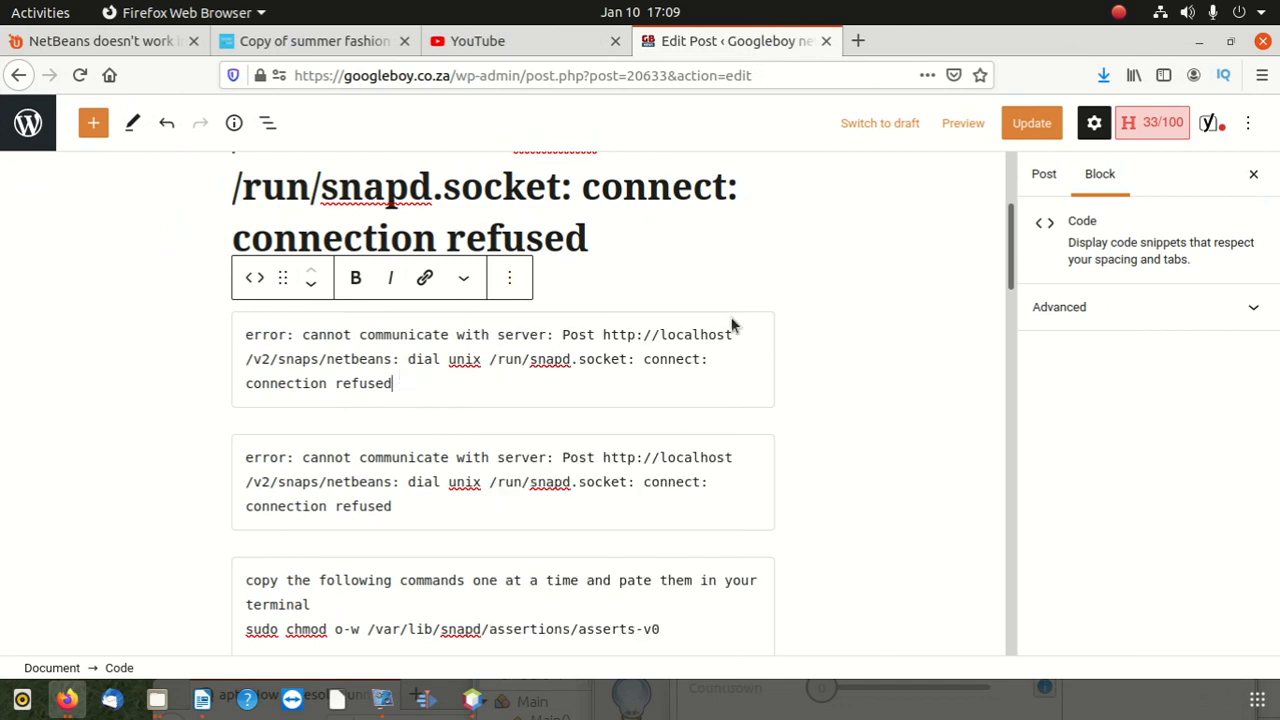
pyautogui.scroll(-2, 1003, 237)
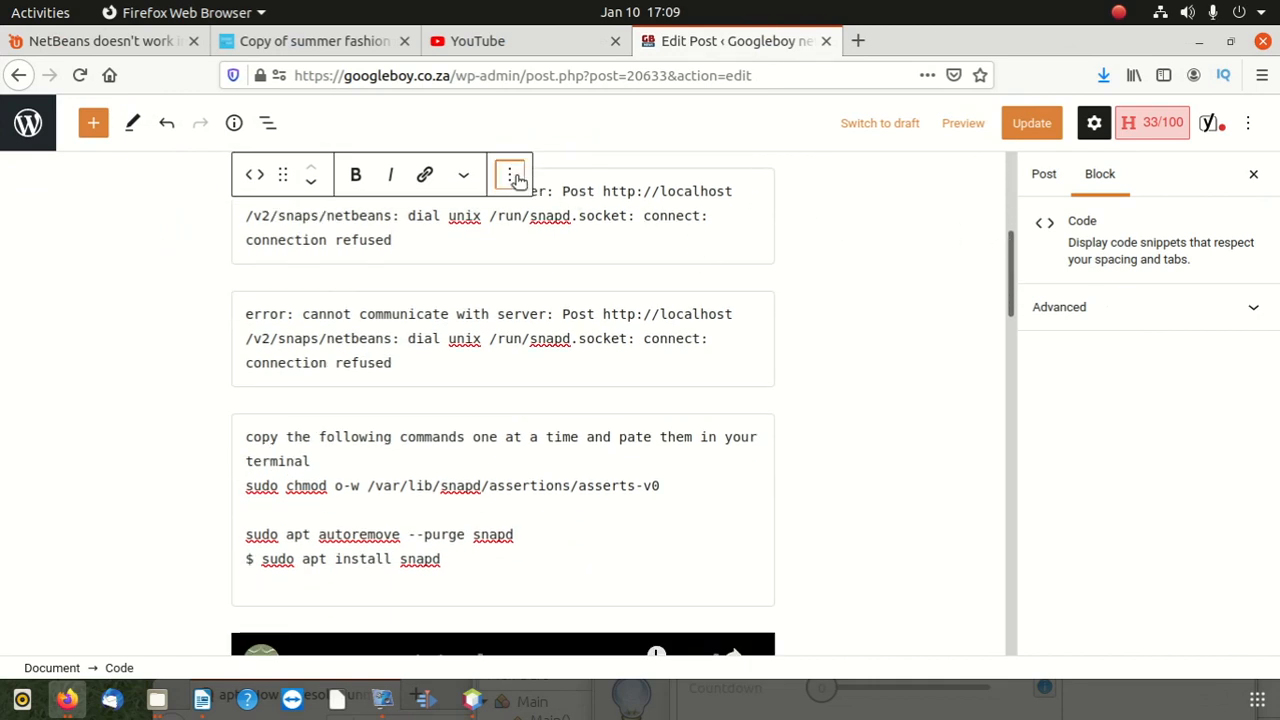
pyautogui.click(509, 175)
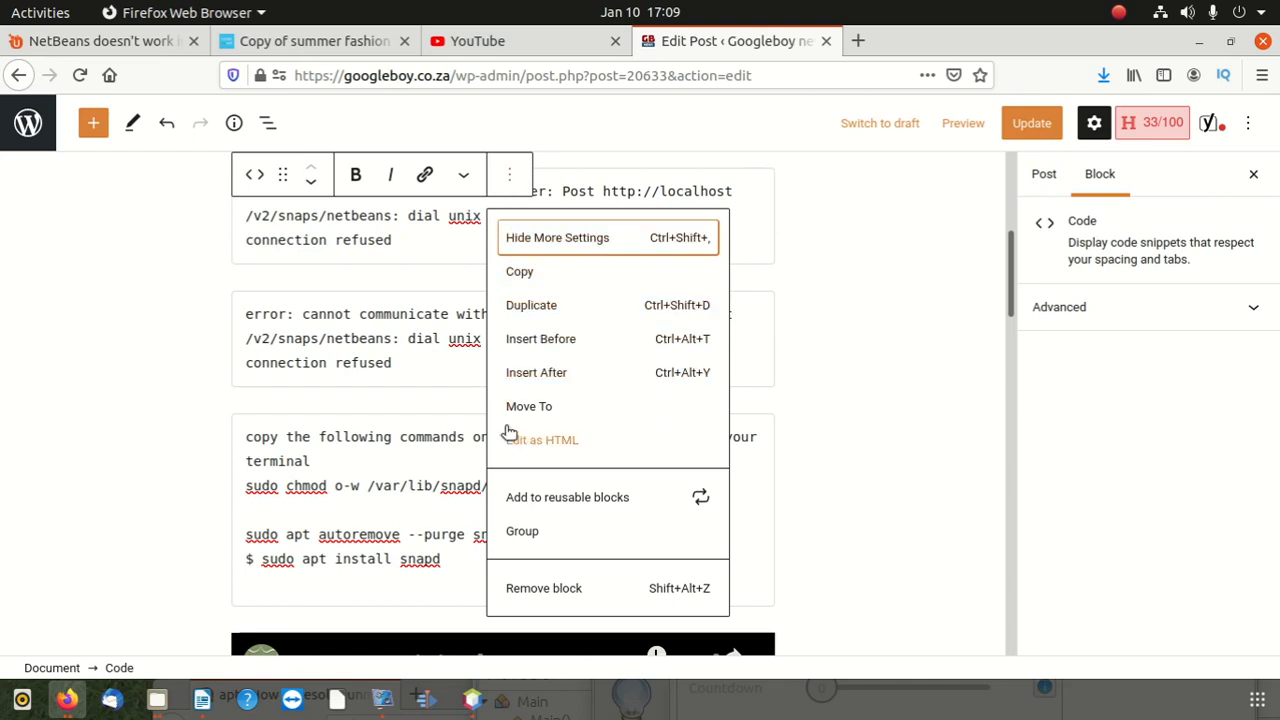
pyautogui.click(540, 580)
pyautogui.scroll(3, 937, 293)
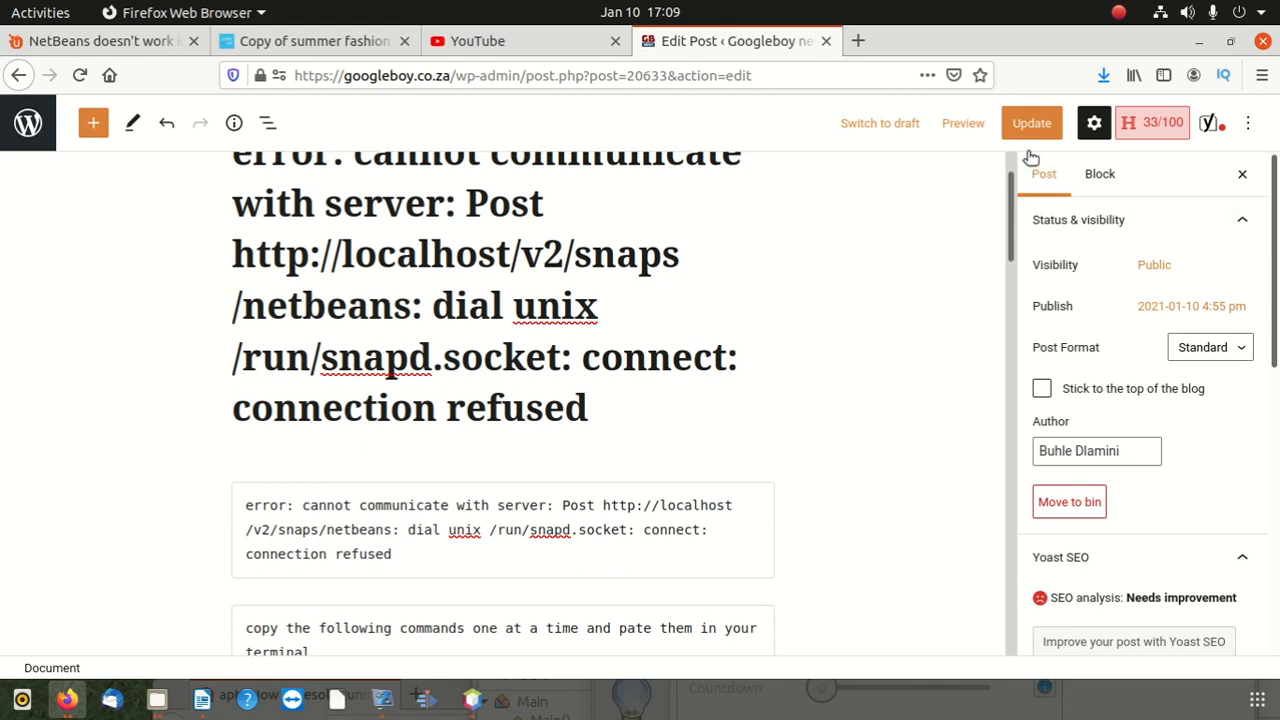
pyautogui.click(1036, 124)
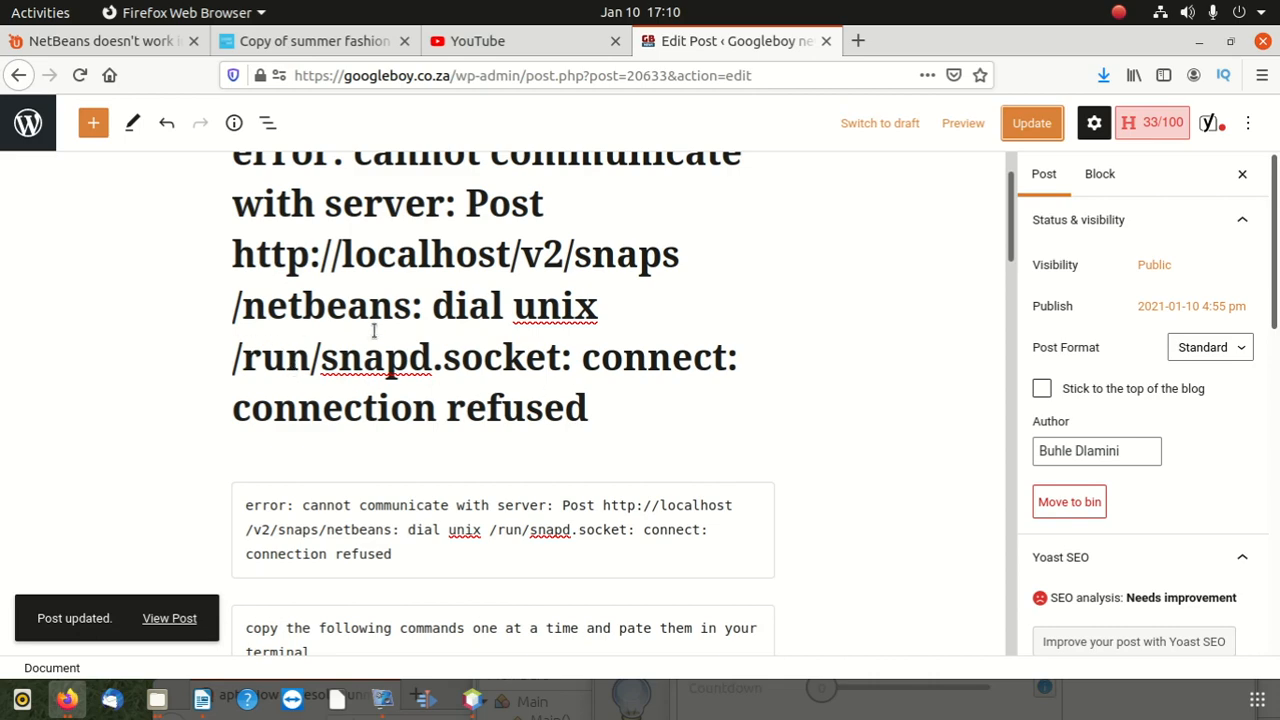
pyautogui.scroll(2, 760, 368)
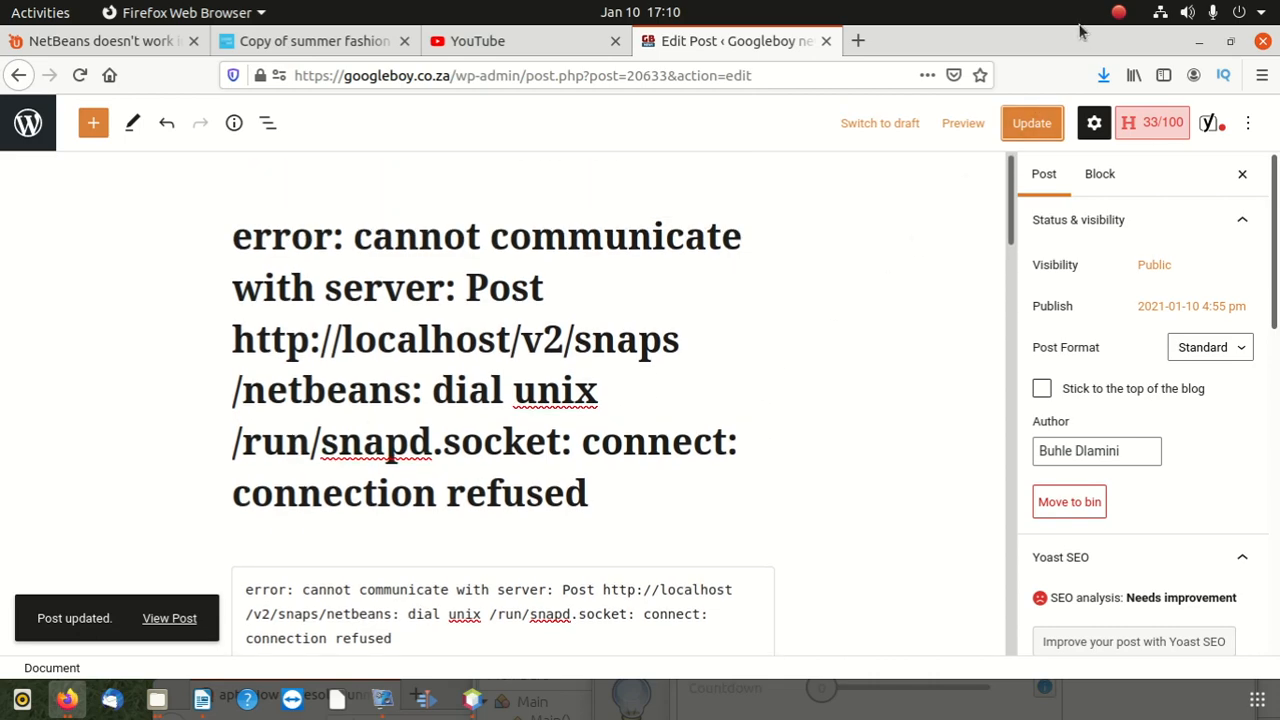
pyautogui.moveTo(1016, 98); pyautogui.dragTo(895, 126)
pyautogui.moveTo(1106, 177); pyautogui.dragTo(1080, 380)
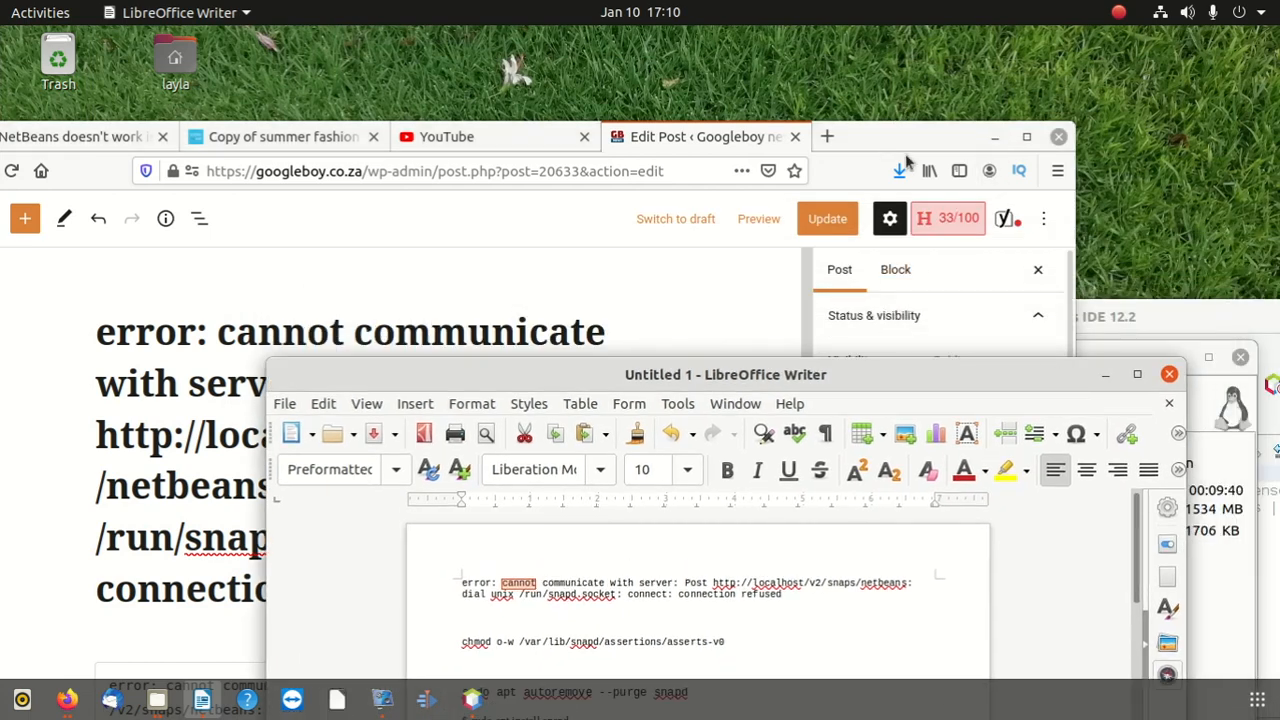
pyautogui.click(945, 140)
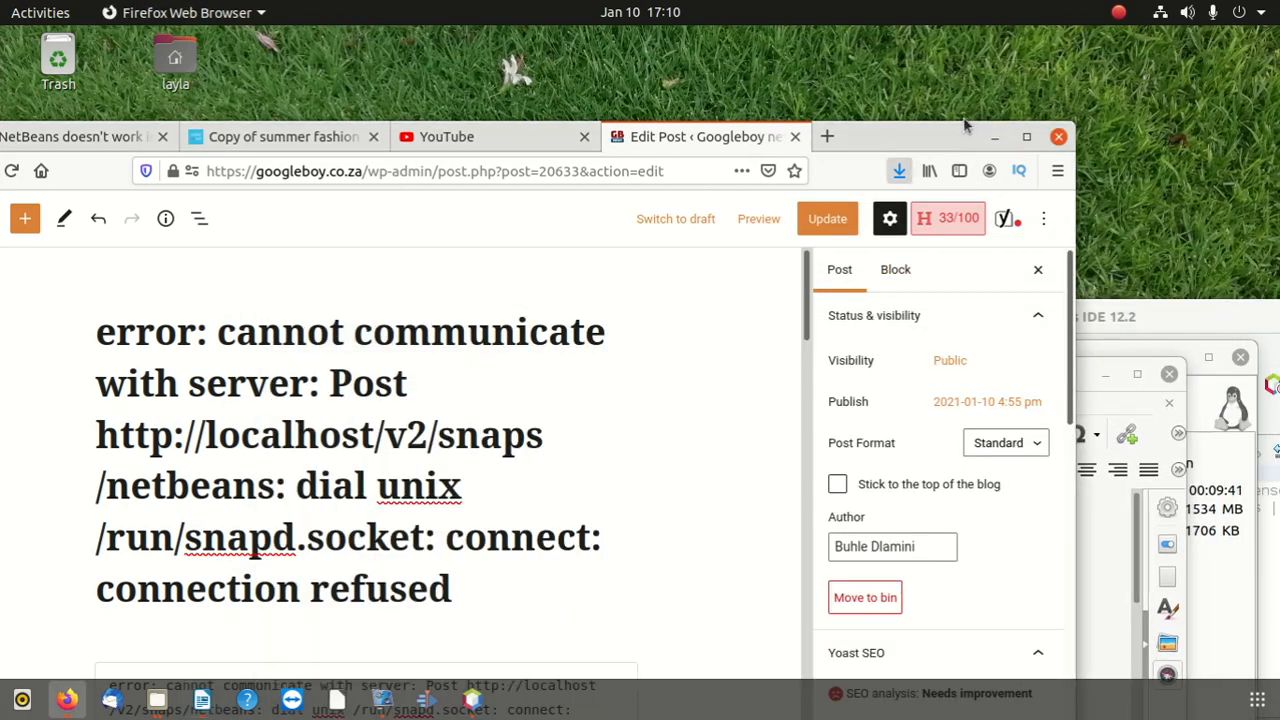
pyautogui.doubleClick(905, 140)
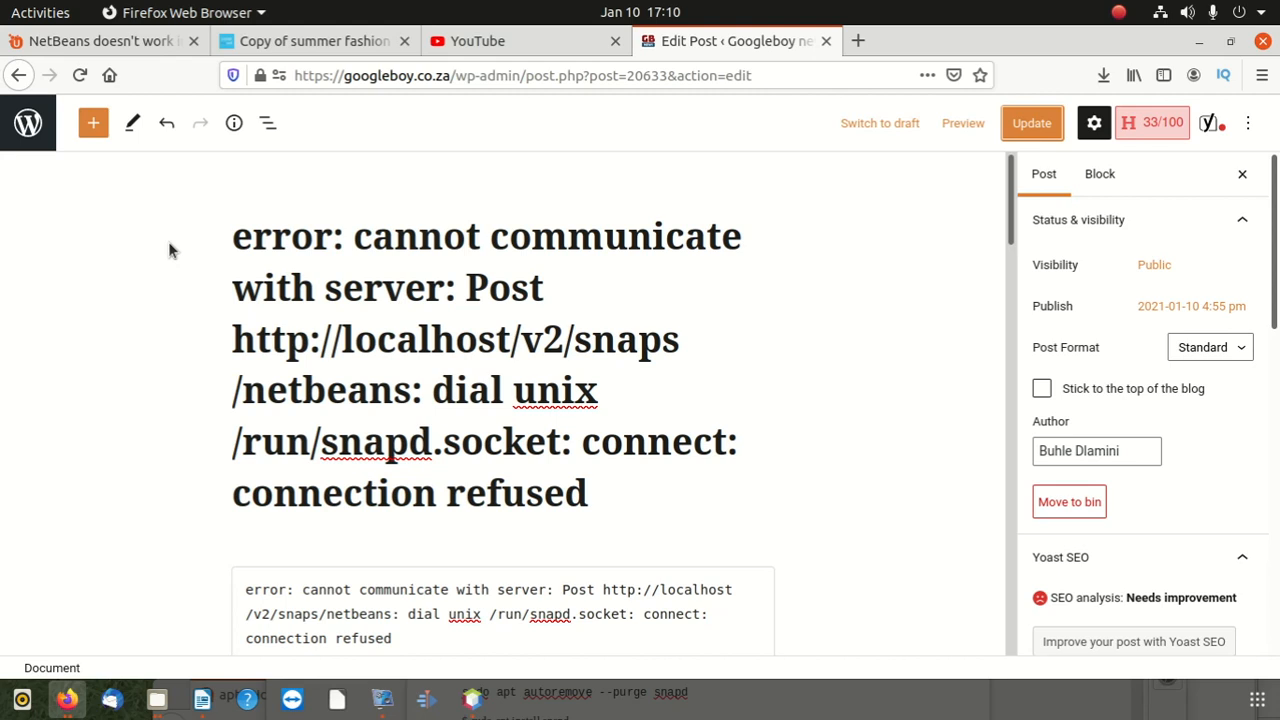
pyautogui.scroll(-4, 380, 290)
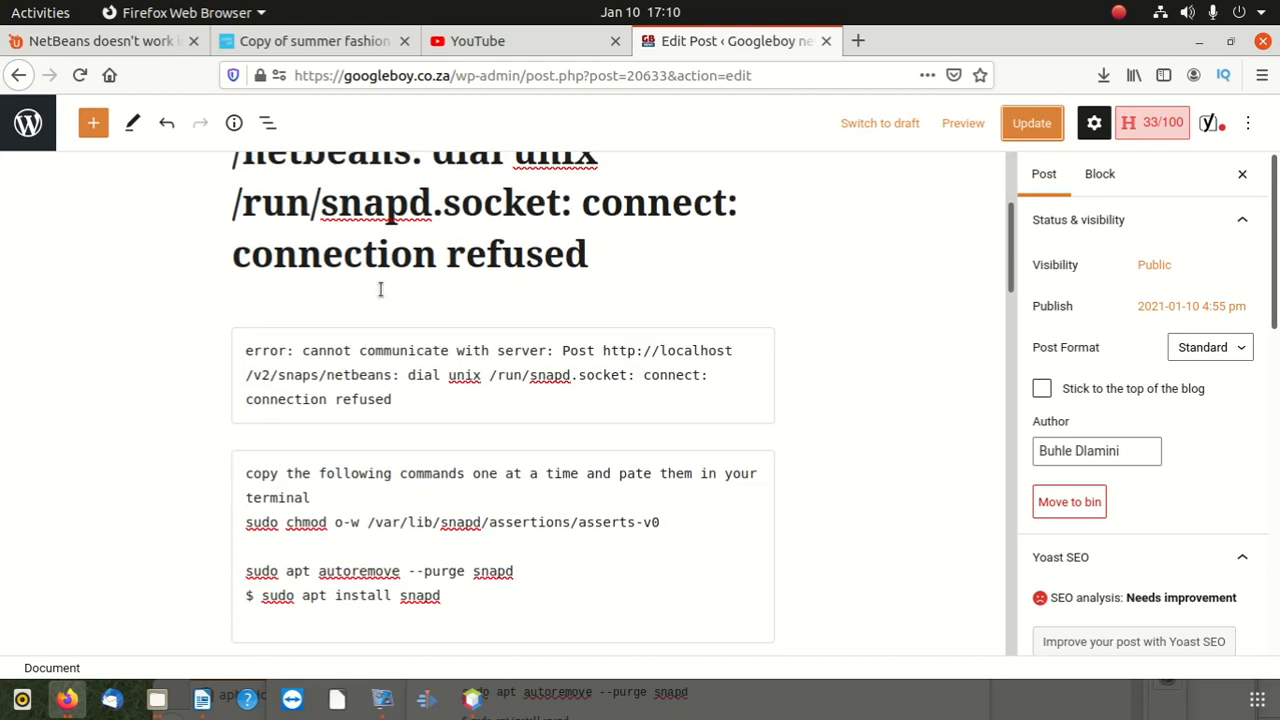
# Switch to the vokoscreenNG recorder and move the browser and NetBeans windows out of its way.
pyautogui.moveTo(919, 44); pyautogui.dragTo(820, 552)
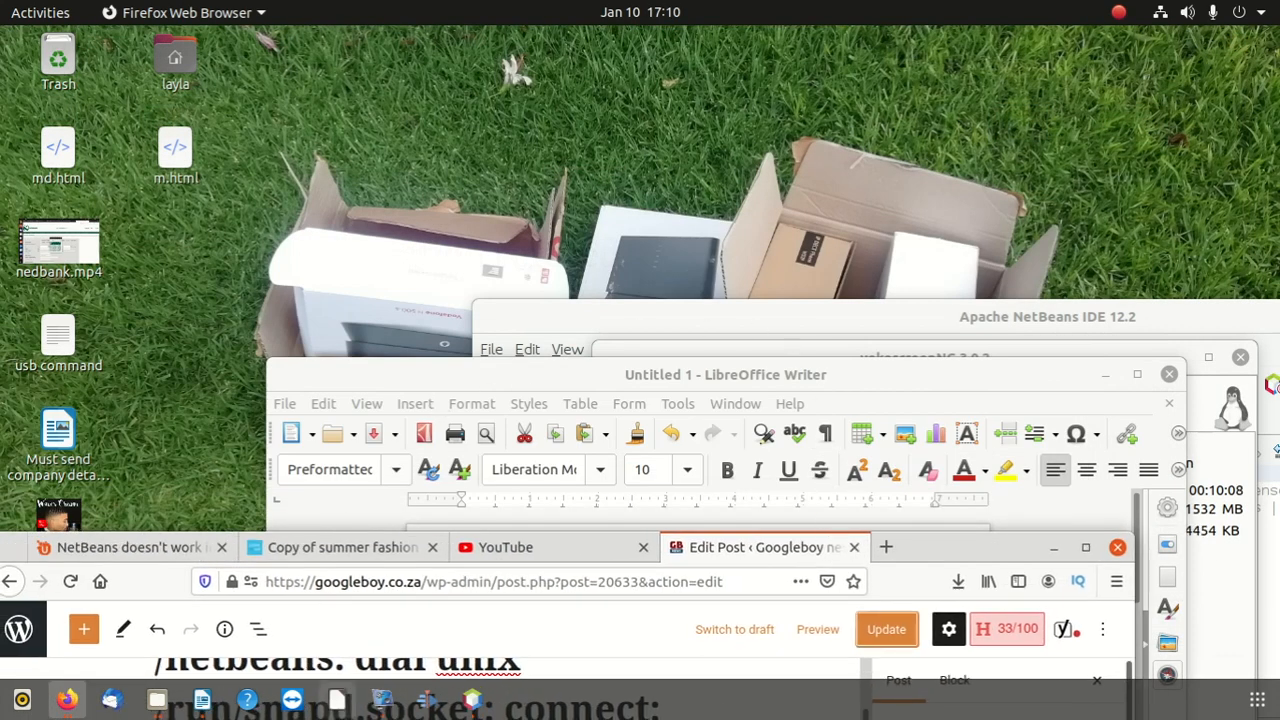
pyautogui.click(388, 700)
pyautogui.moveTo(791, 320); pyautogui.dragTo(324, 66)
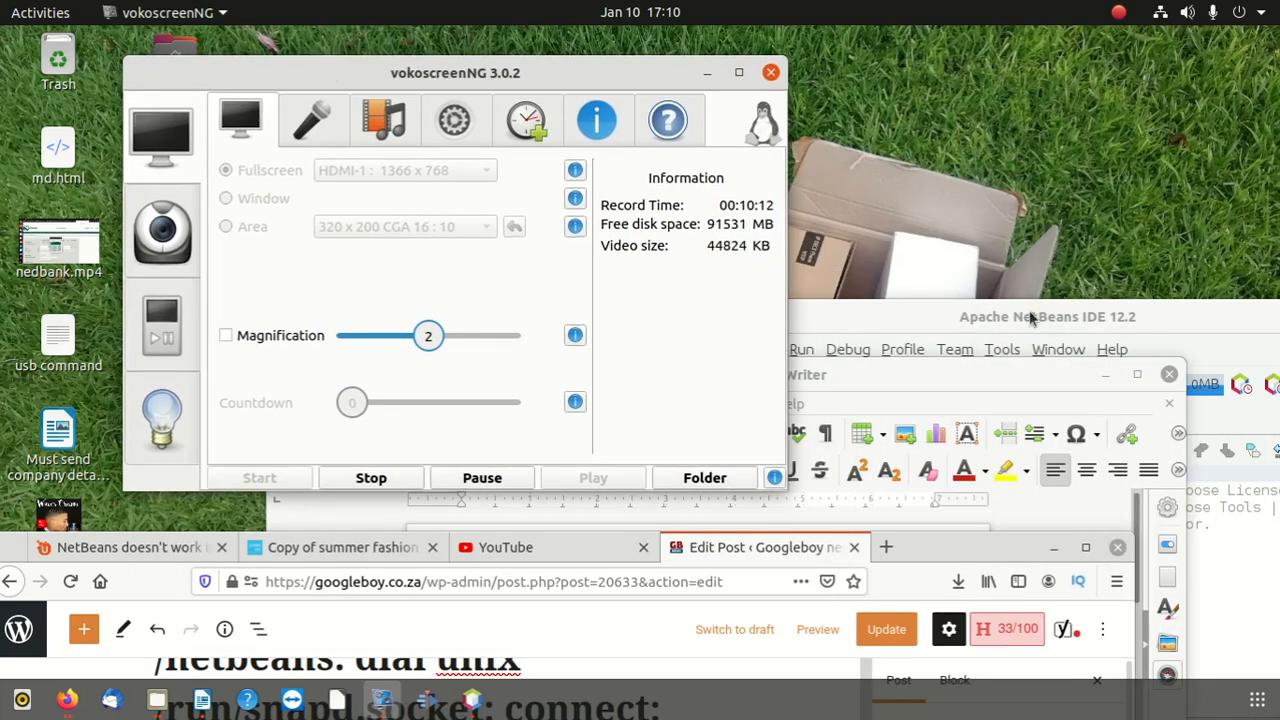
pyautogui.moveTo(1032, 314); pyautogui.dragTo(150, 552)
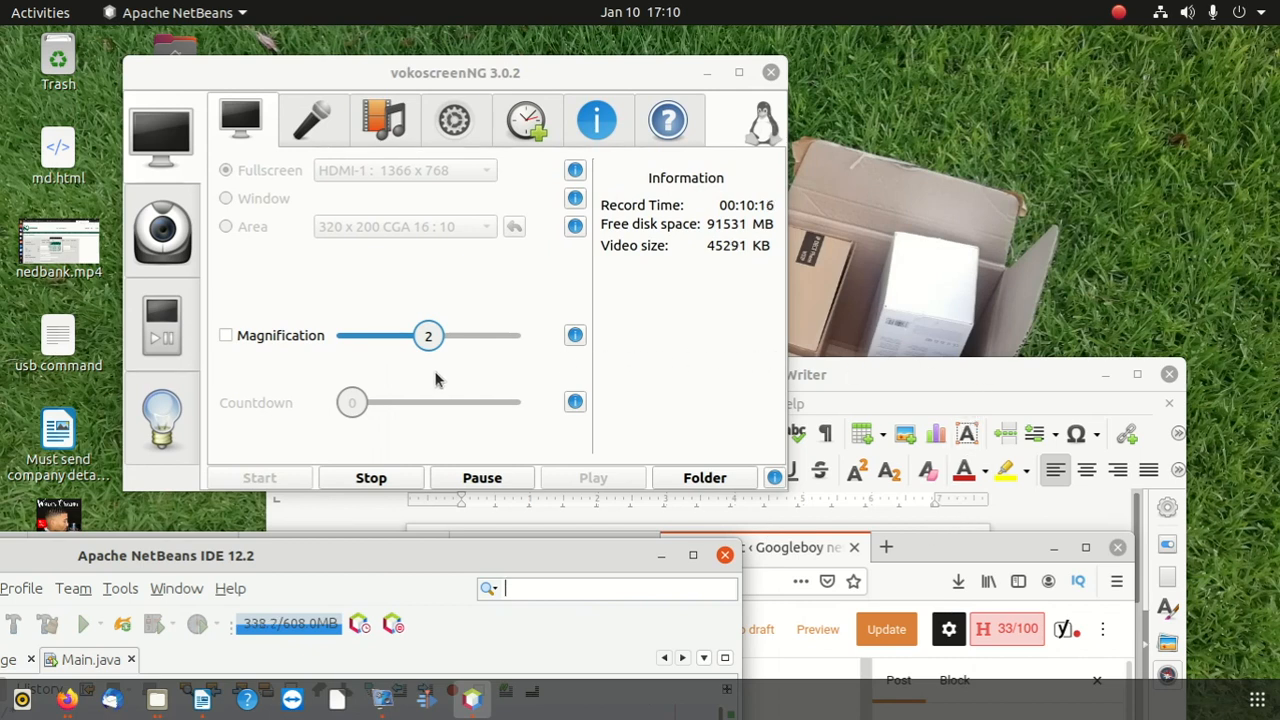